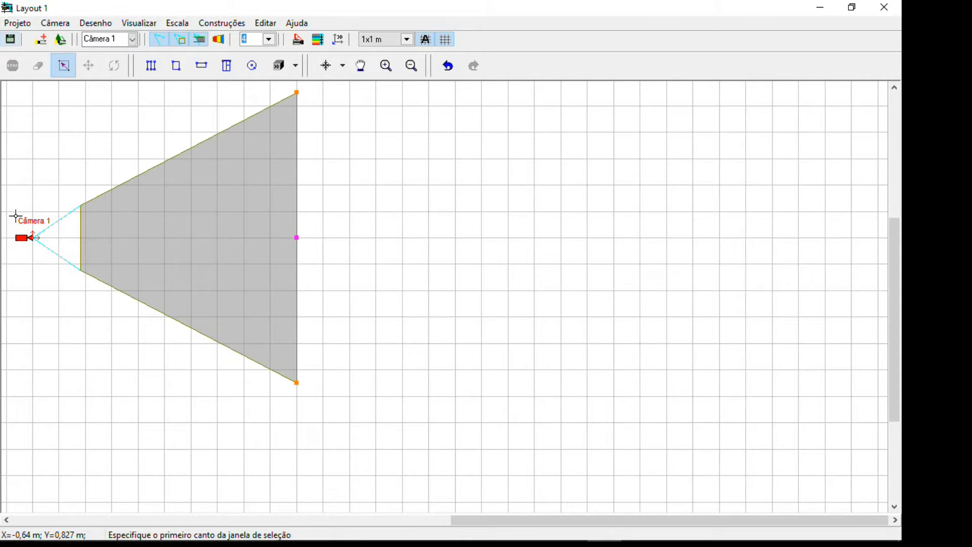
click(17, 23)
mouse_move(57, 31)
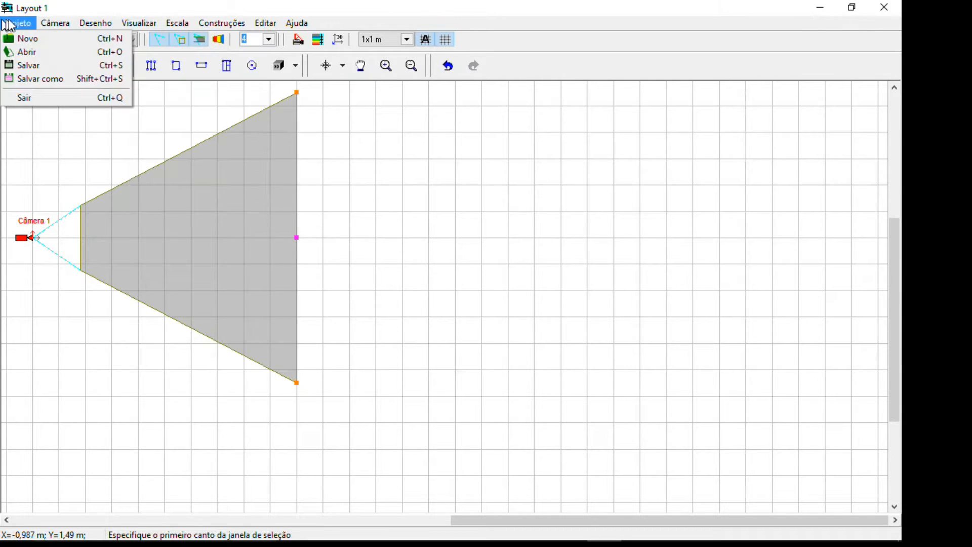
mouse_move(189, 25)
click(79, 2)
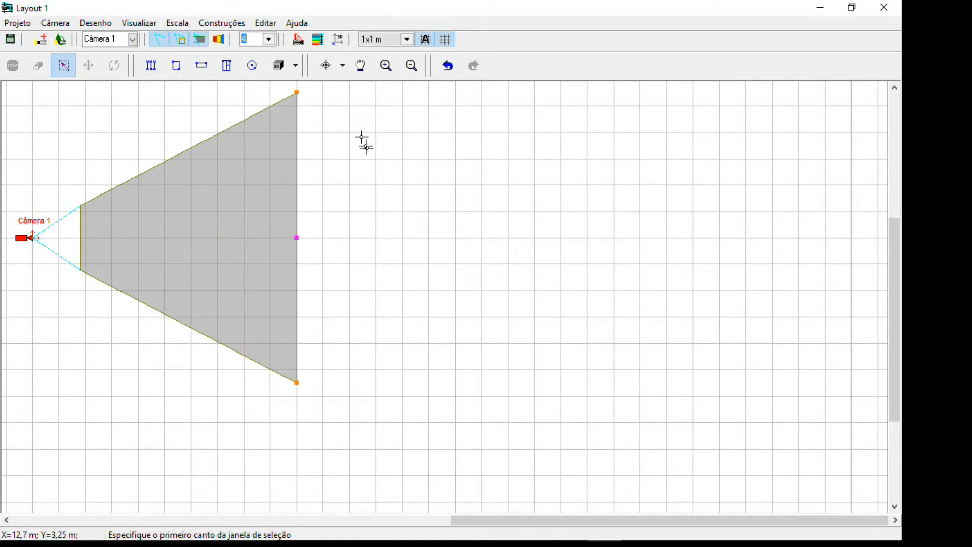
right_click(380, 193)
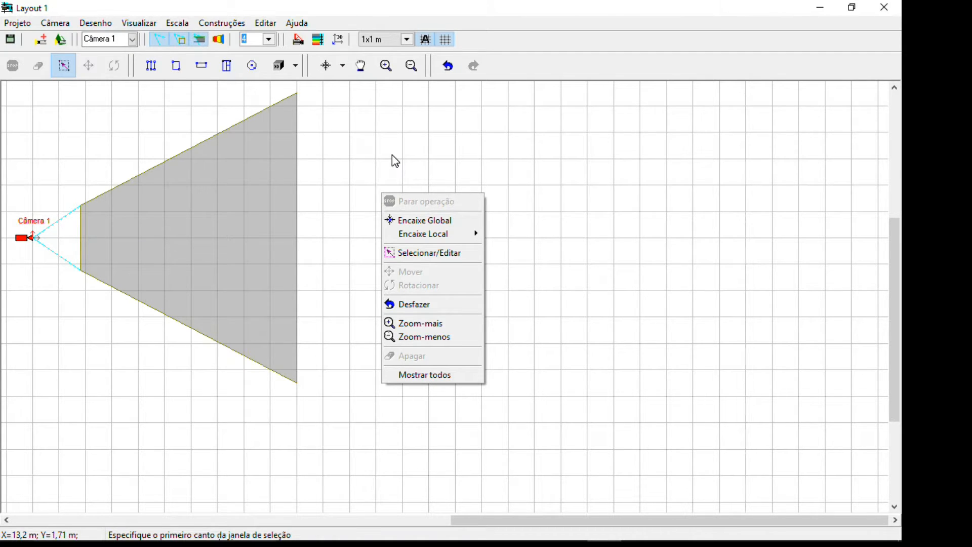
click(371, 170)
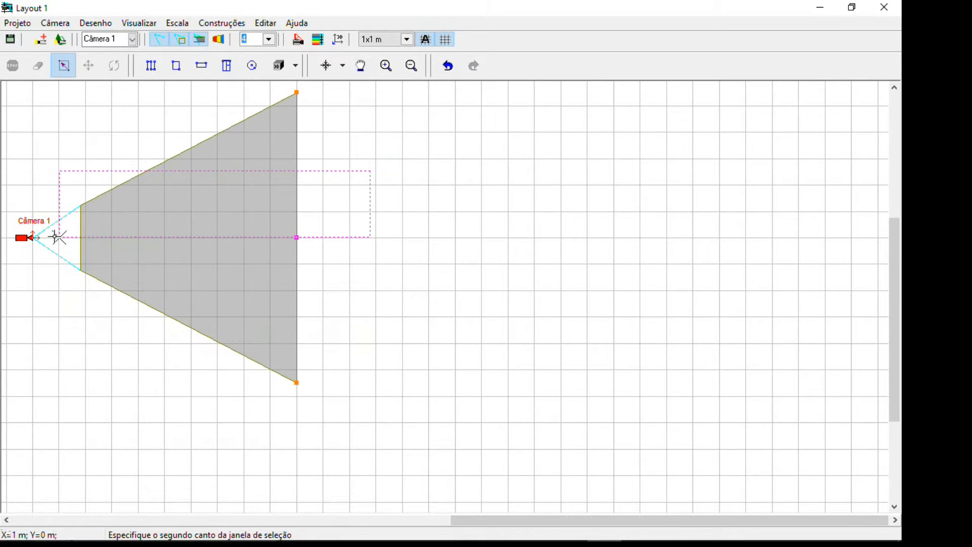
click(31, 238)
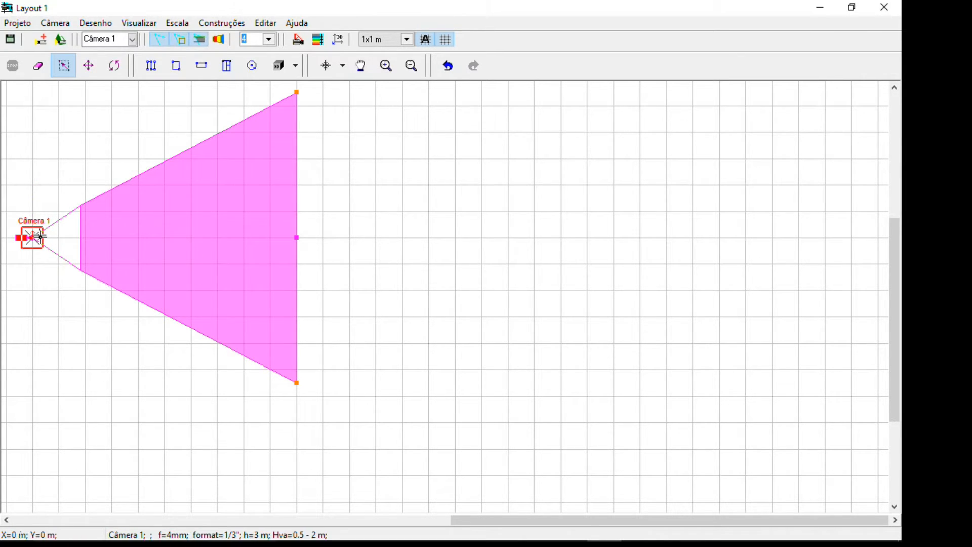
click(35, 237)
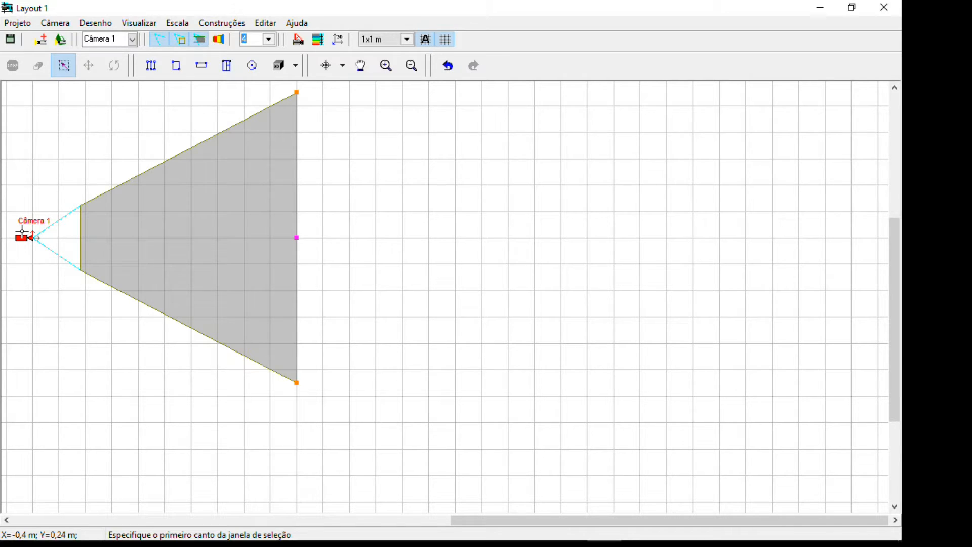
Open the example project Project 1st.vc7 from C:\Program Files (x86)\VideoCAD_Starter7\Examples
click(21, 24)
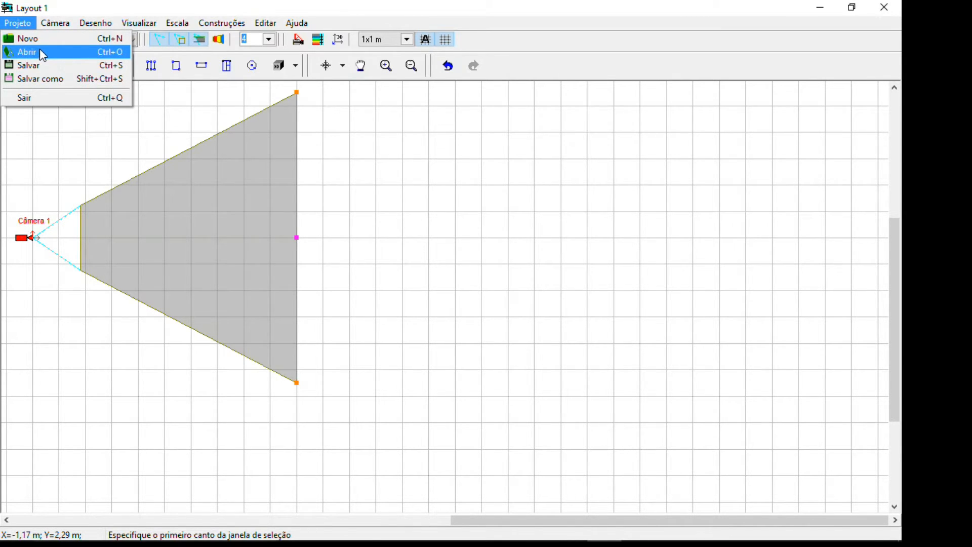
click(41, 52)
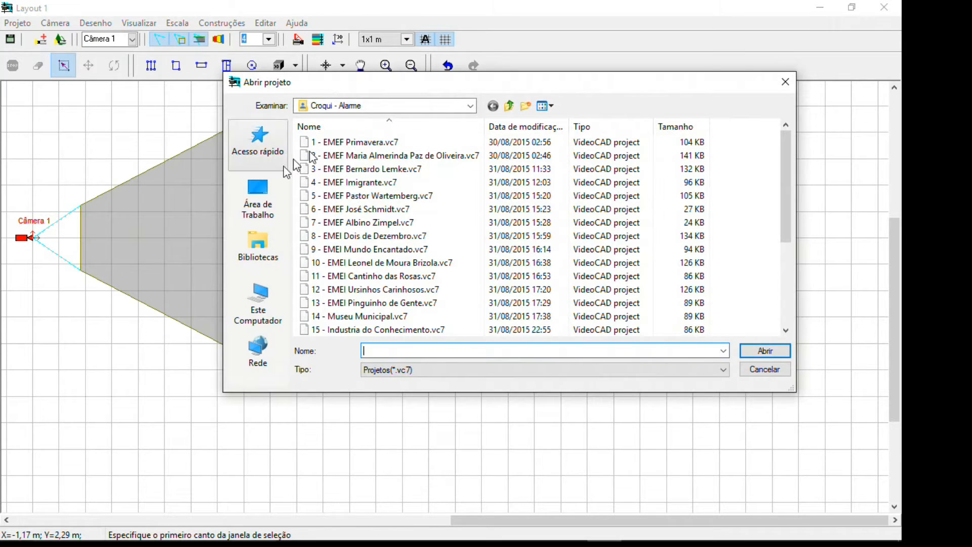
click(273, 298)
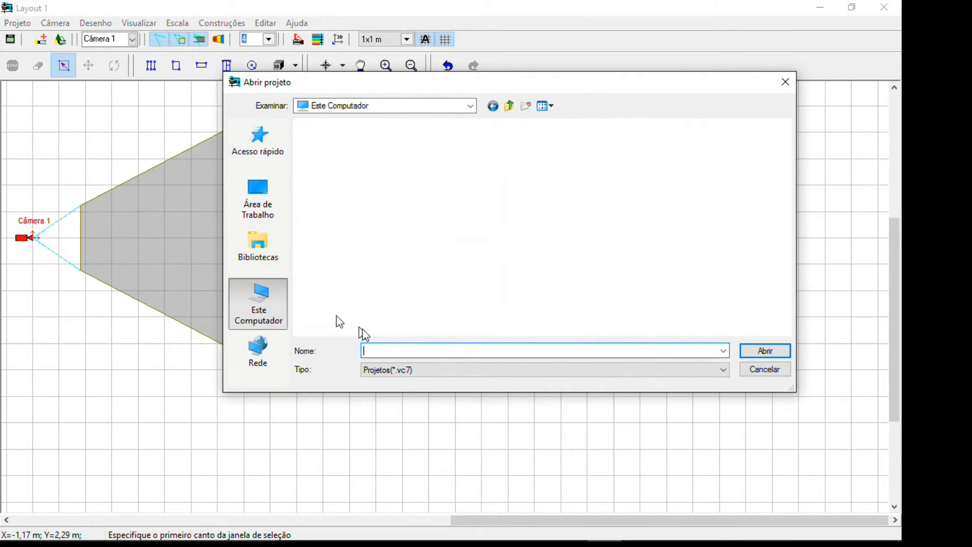
text(c:\)
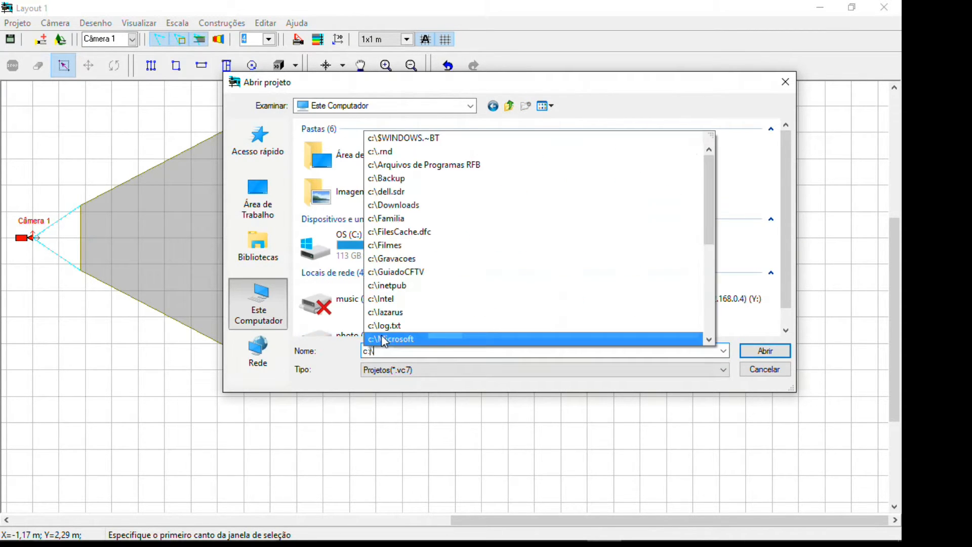
text(pro)
key(Down)
key(Down)
text(\vi)
key(Down)
key(Down)
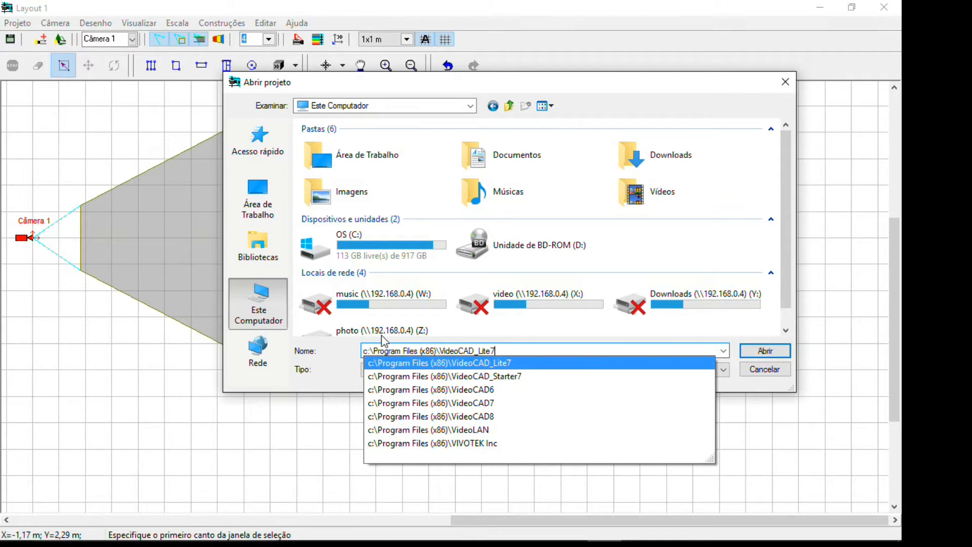
key(Return)
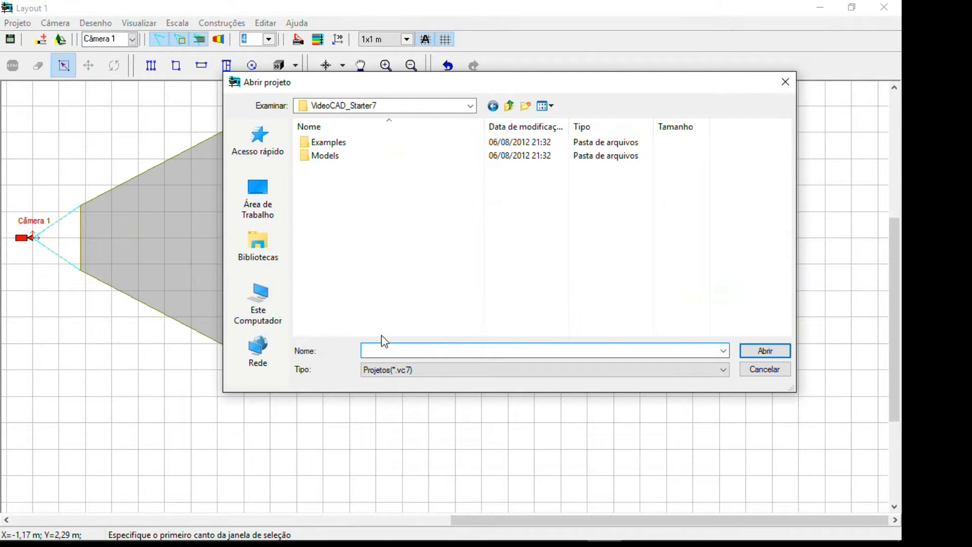
double_click(343, 144)
double_click(344, 142)
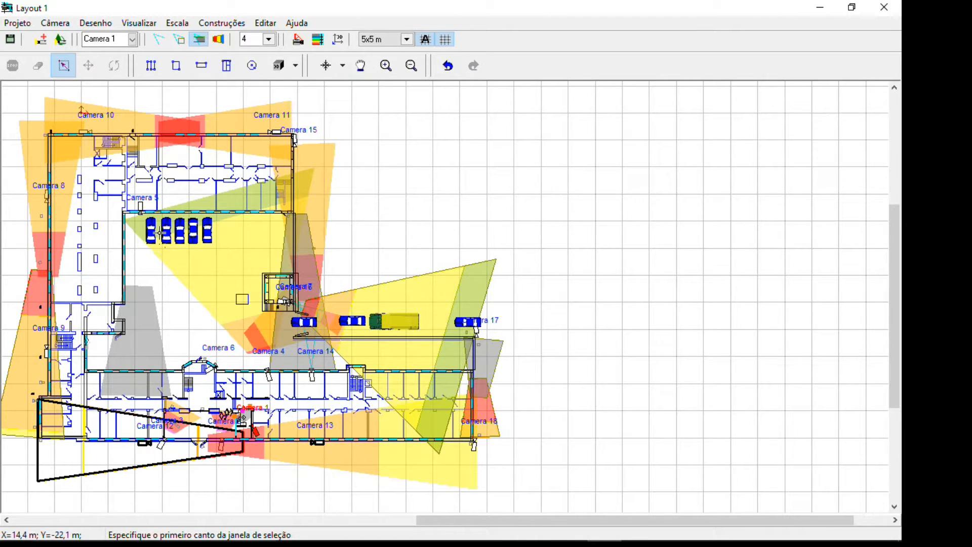
Examine the floor plan's parked cars, Camera 5 area and upper building at different zoom levels
scroll(161, 233, up, 3)
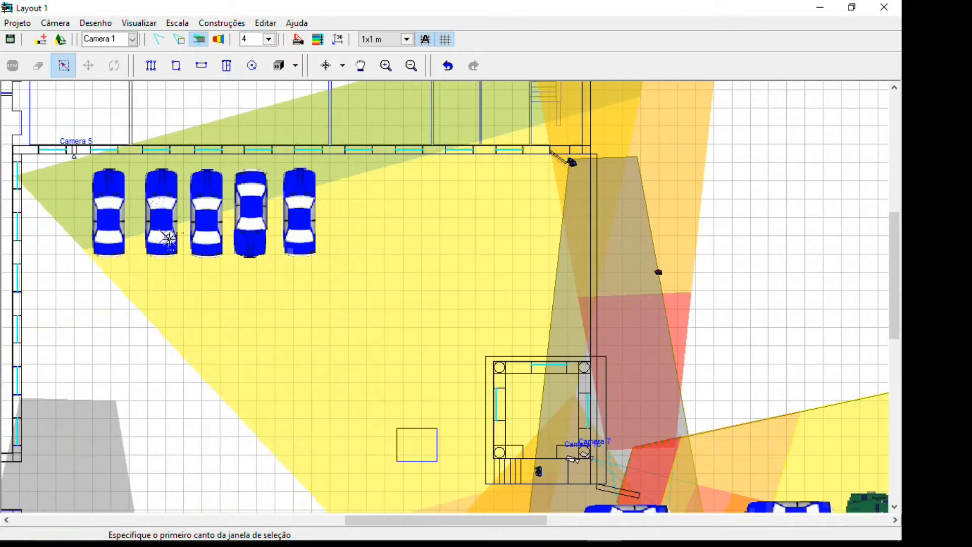
scroll(169, 238, up, 2)
middle_drag(211, 210, 339, 311)
scroll(332, 292, down, 2)
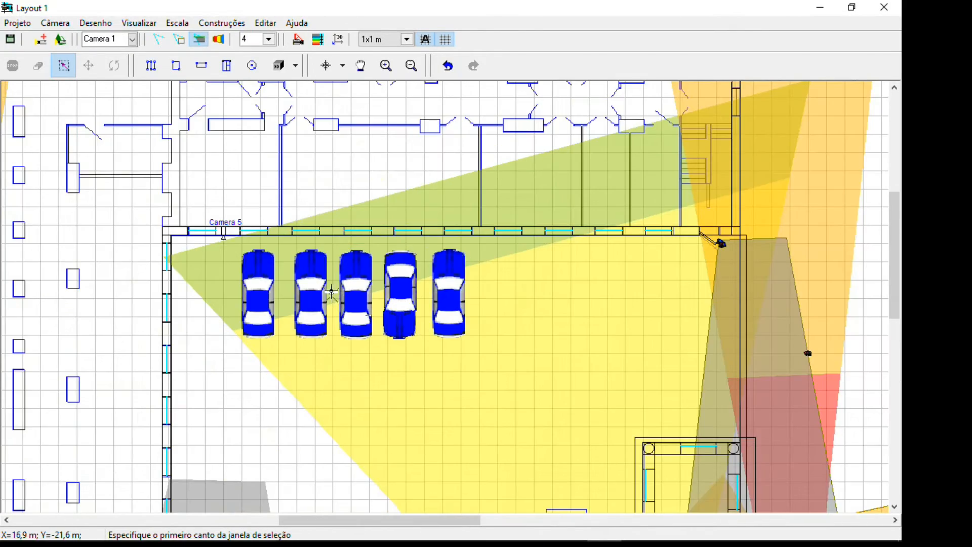
scroll(331, 293, down, 2)
scroll(314, 259, up, 1)
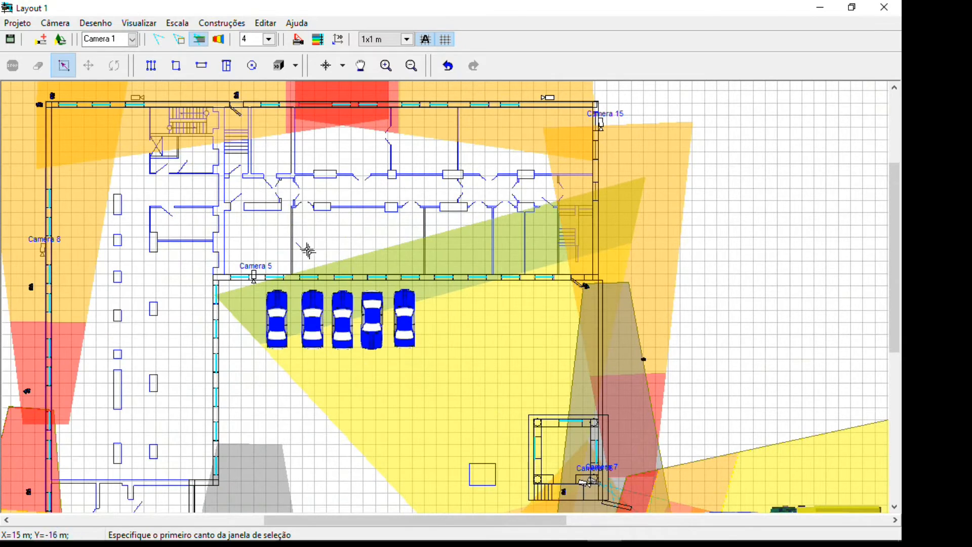
scroll(312, 256, up, 1)
scroll(328, 311, down, 2)
scroll(329, 312, up, 1)
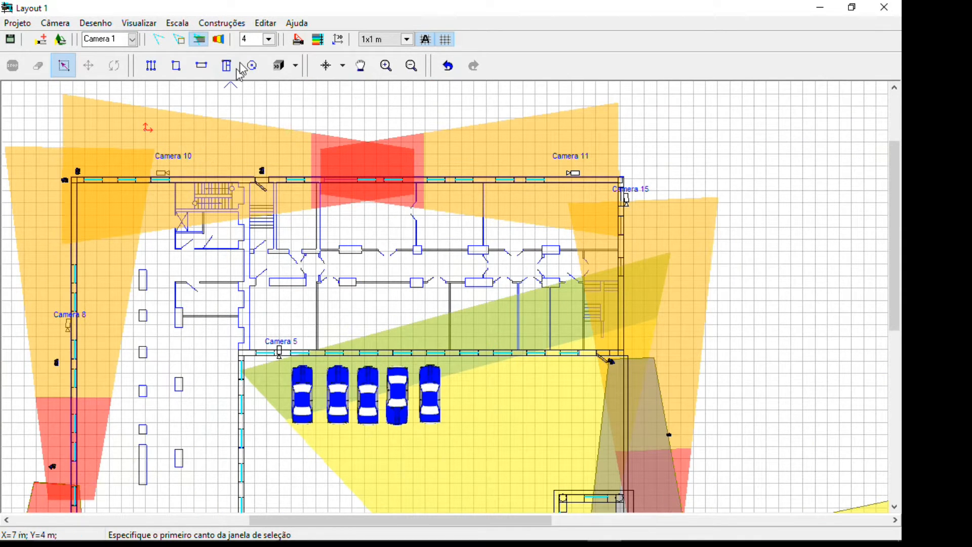
Show the 3D view window, place it clear of the plan's centre, and view the images of Camera 2 and Camera 3
click(338, 39)
drag(116, 85, 740, 61)
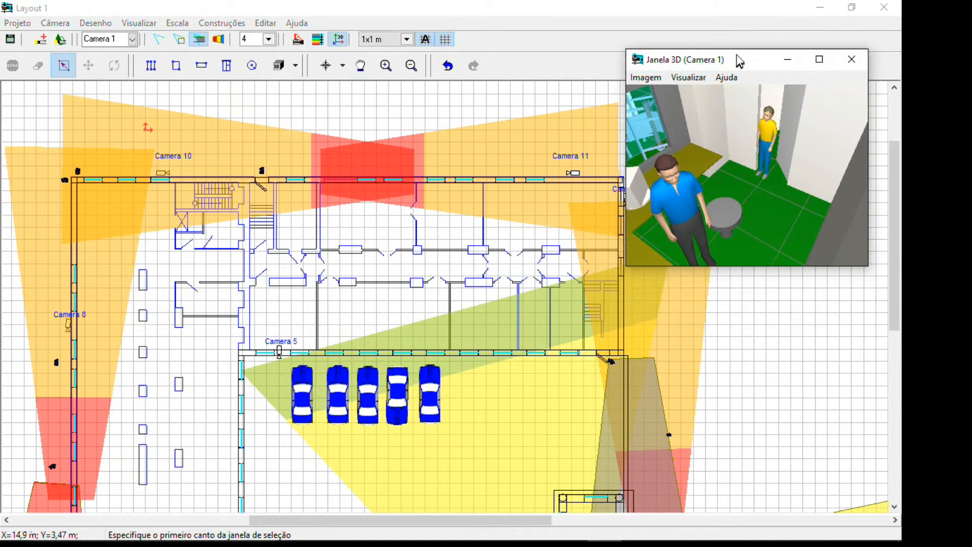
click(131, 39)
click(125, 60)
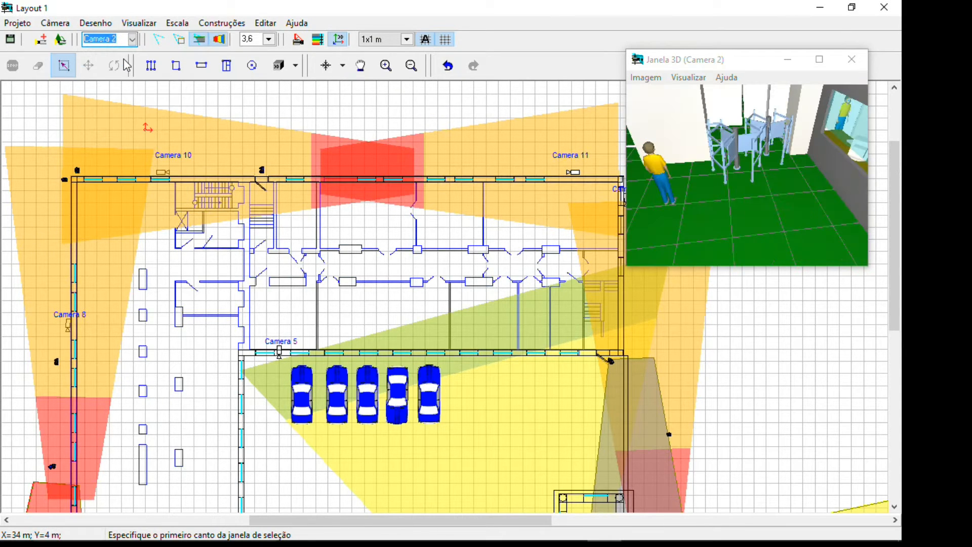
click(132, 40)
click(130, 71)
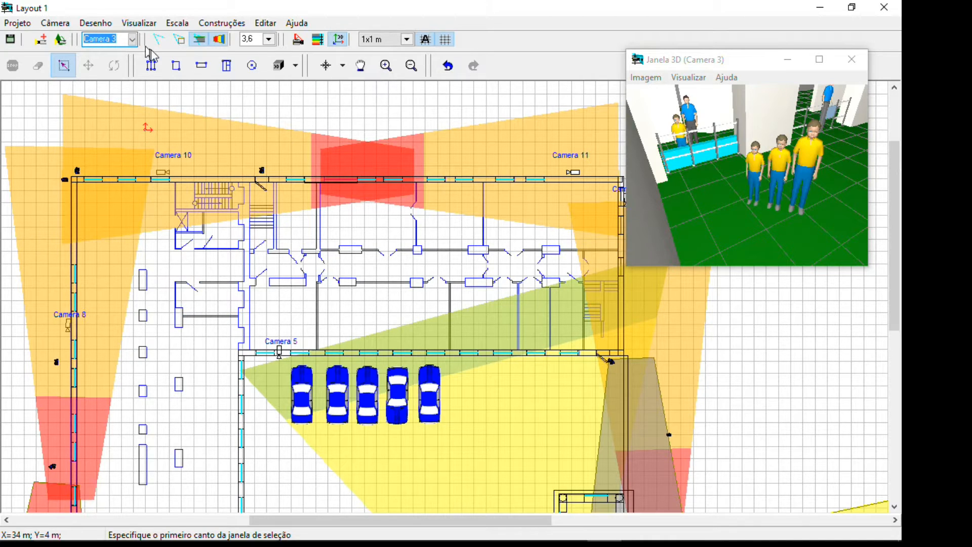
Inspect the 3D images of Camera 4, Camera 8 and Camera 13 in turn
click(133, 40)
click(130, 81)
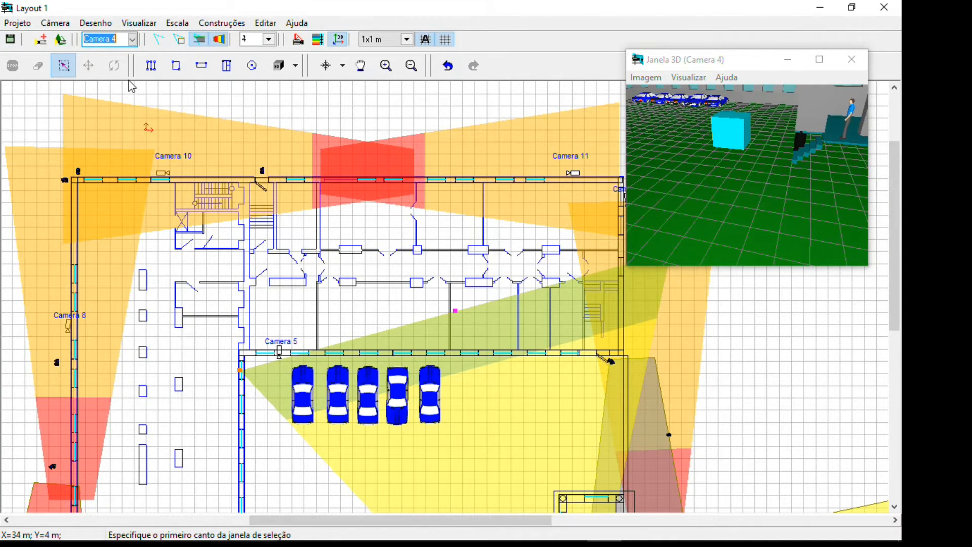
click(132, 40)
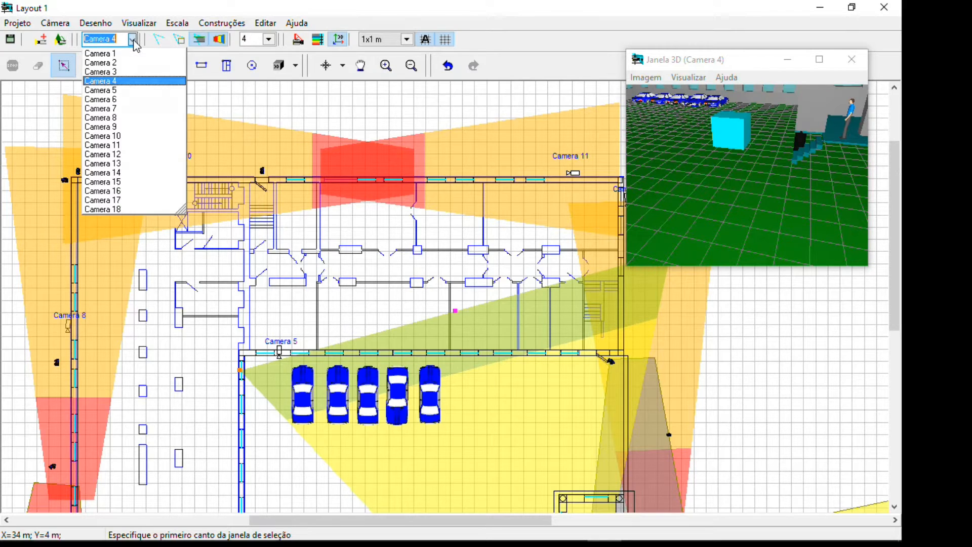
click(134, 120)
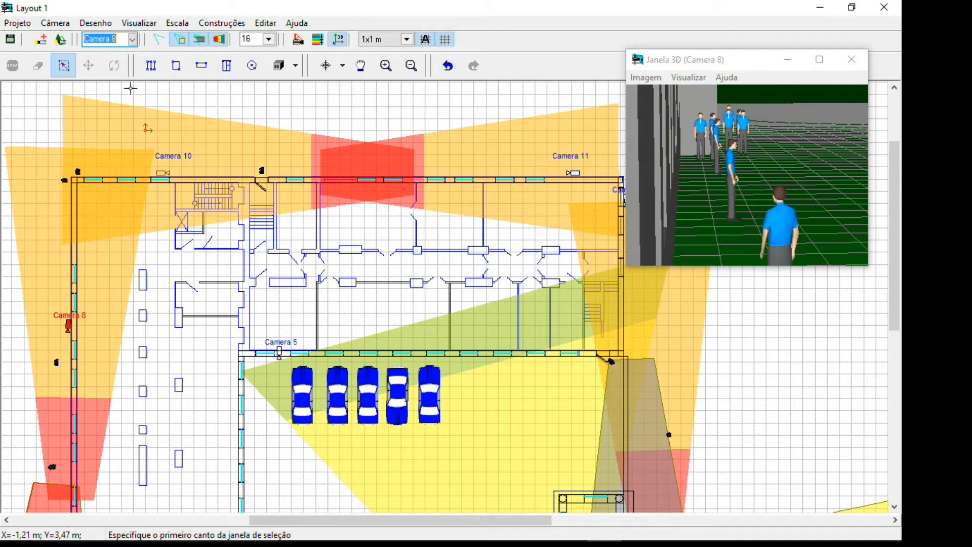
click(133, 40)
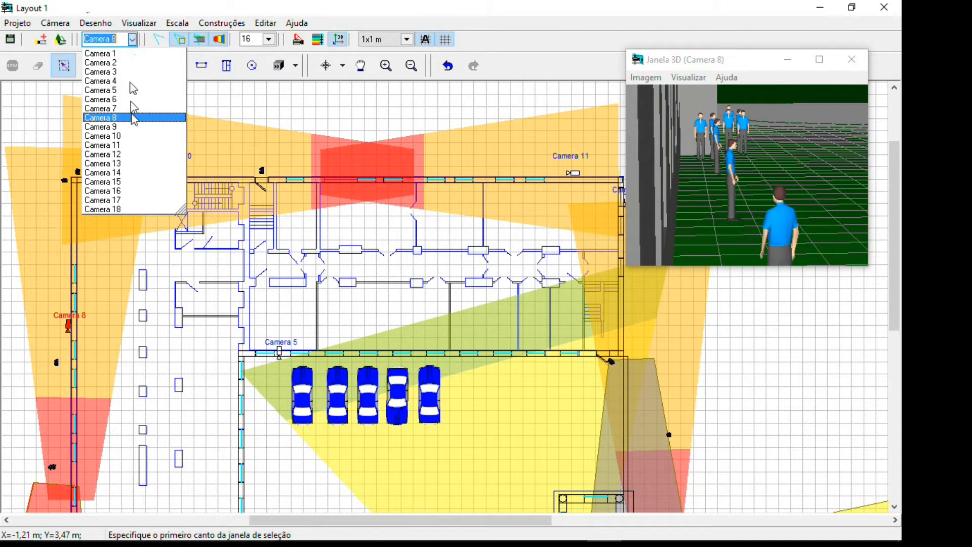
click(136, 163)
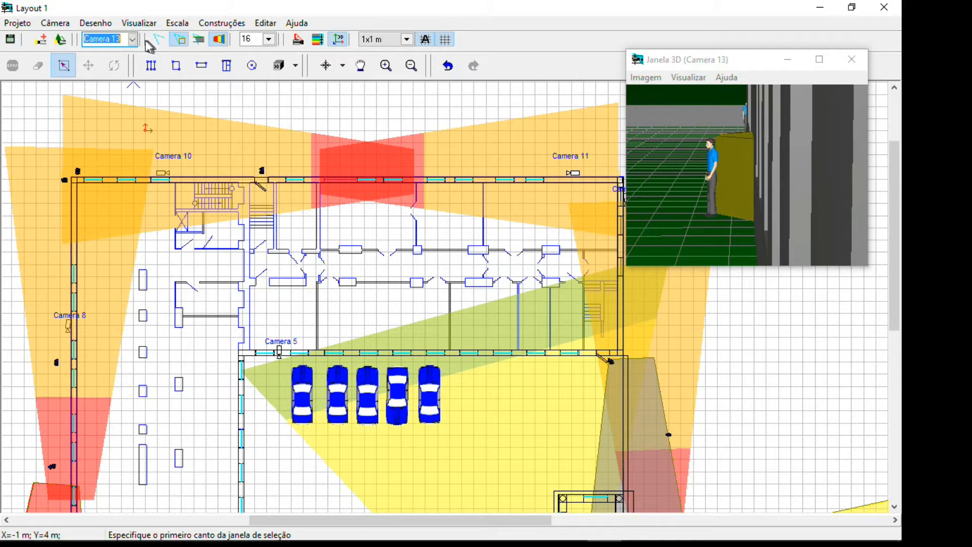
Display the spatial resolution and camera geometry windows for Camera 13 and arrange them around the 3D view for inspection
click(319, 40)
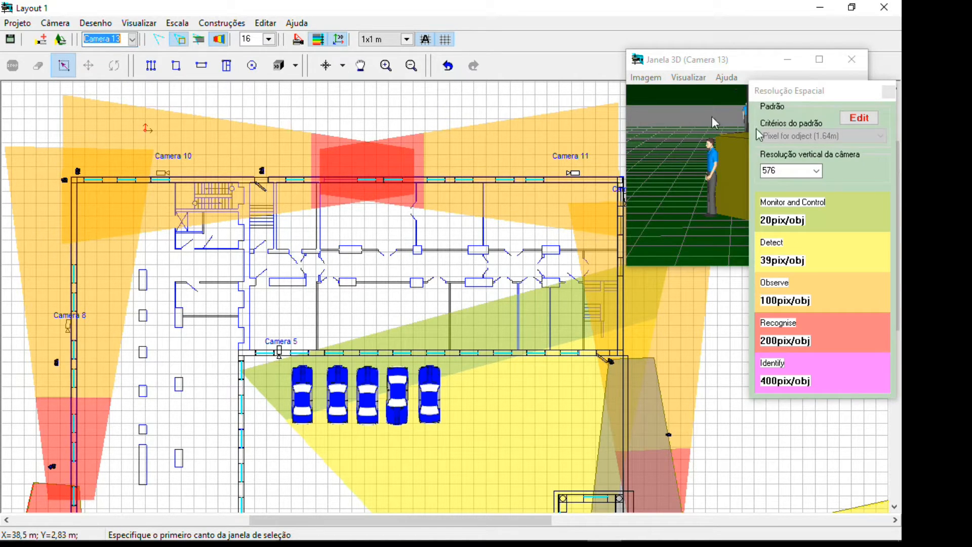
drag(841, 92, 822, 226)
drag(731, 68, 695, 26)
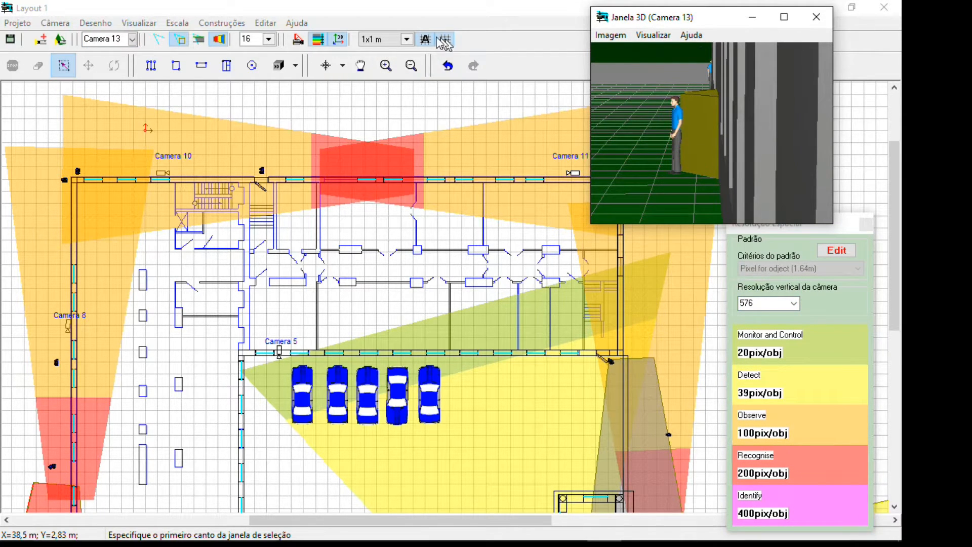
click(299, 39)
drag(762, 90, 589, 240)
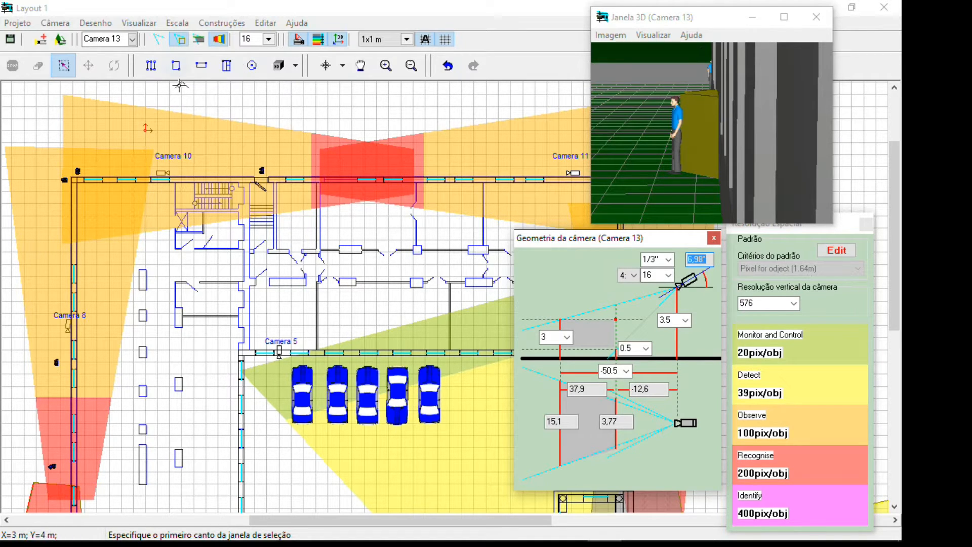
click(479, 11)
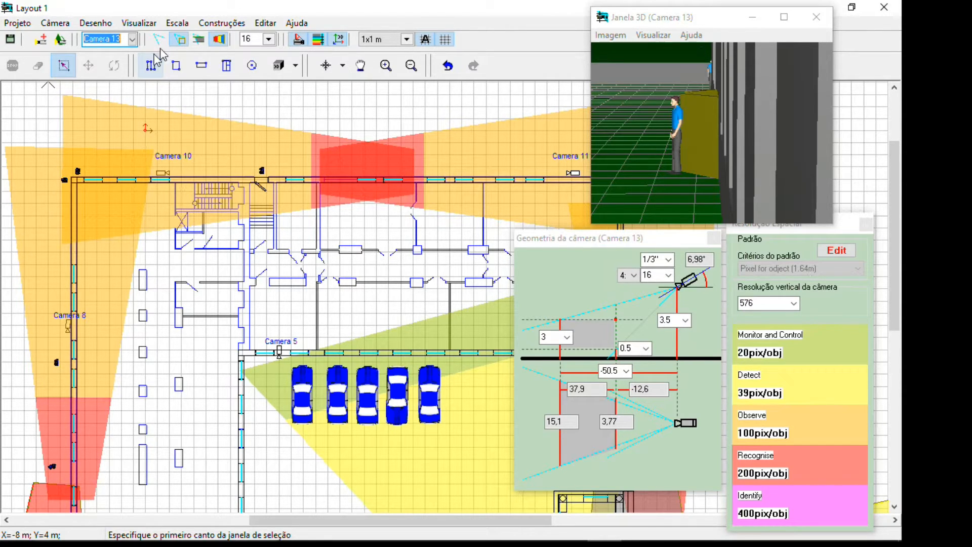
Close the camera geometry, spatial resolution and 3D view windows
click(714, 238)
click(866, 224)
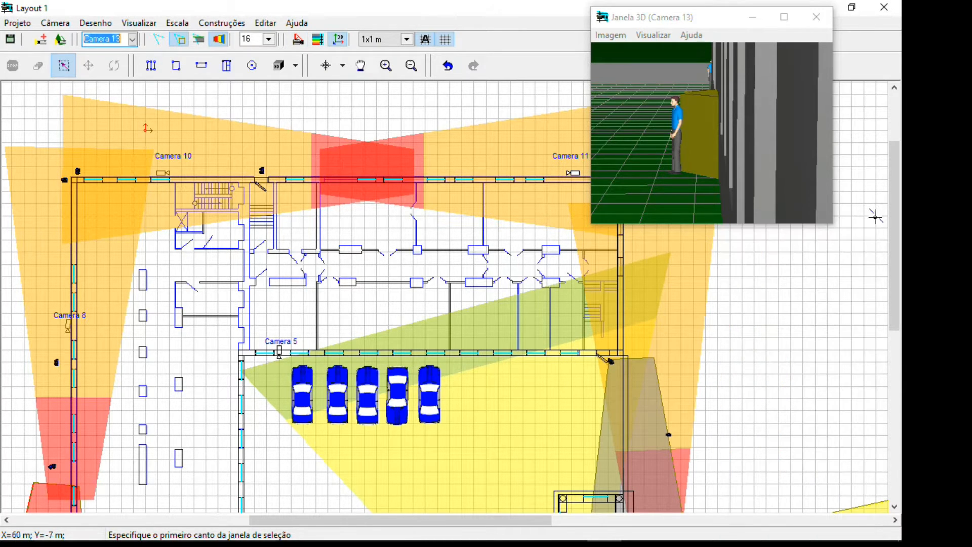
click(816, 17)
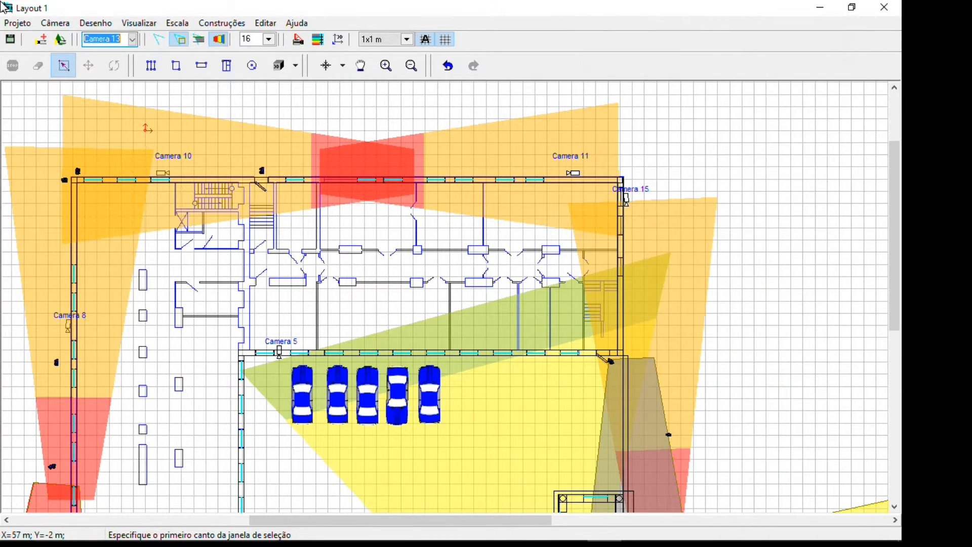
Try to create a new project named "Projeto Teste Videoaula" in the international system format, choosing to save the example project
click(19, 22)
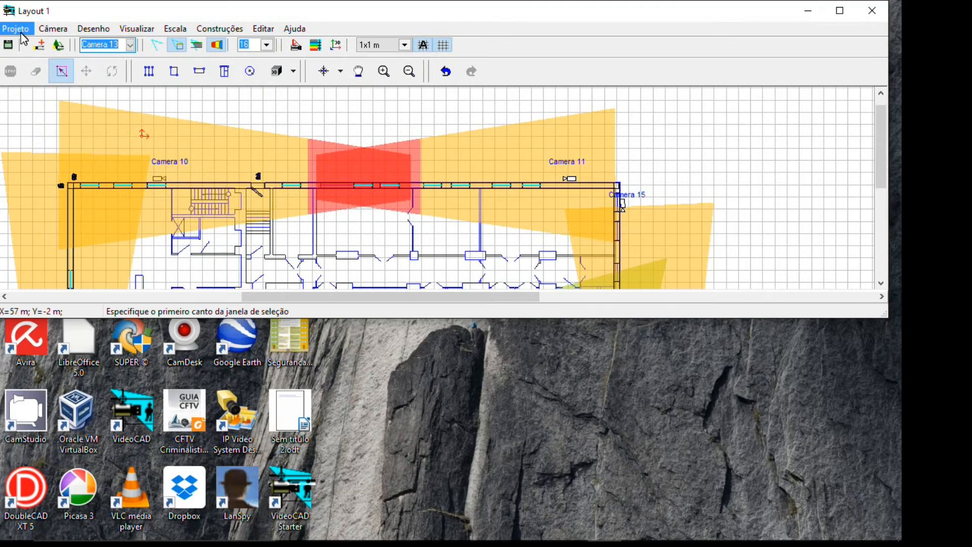
double_click(50, 15)
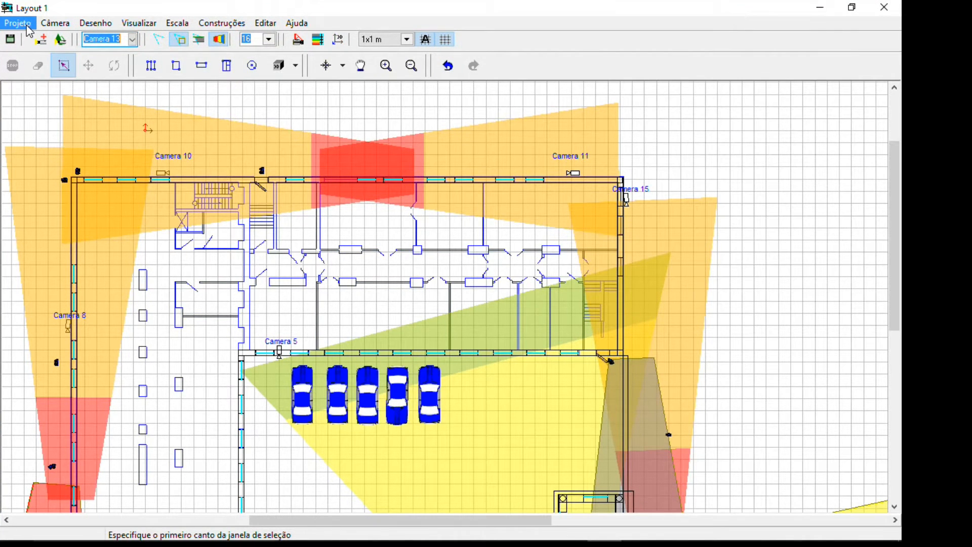
click(23, 24)
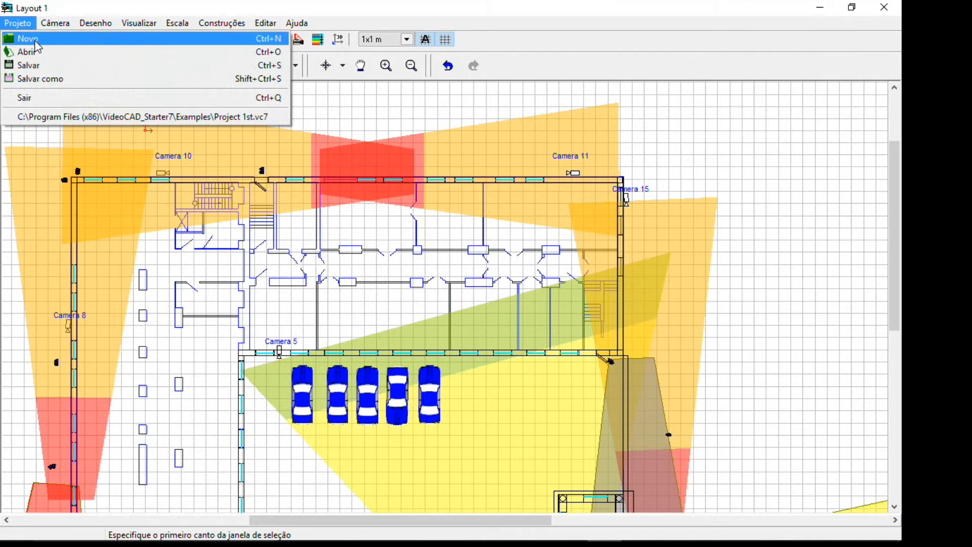
click(36, 42)
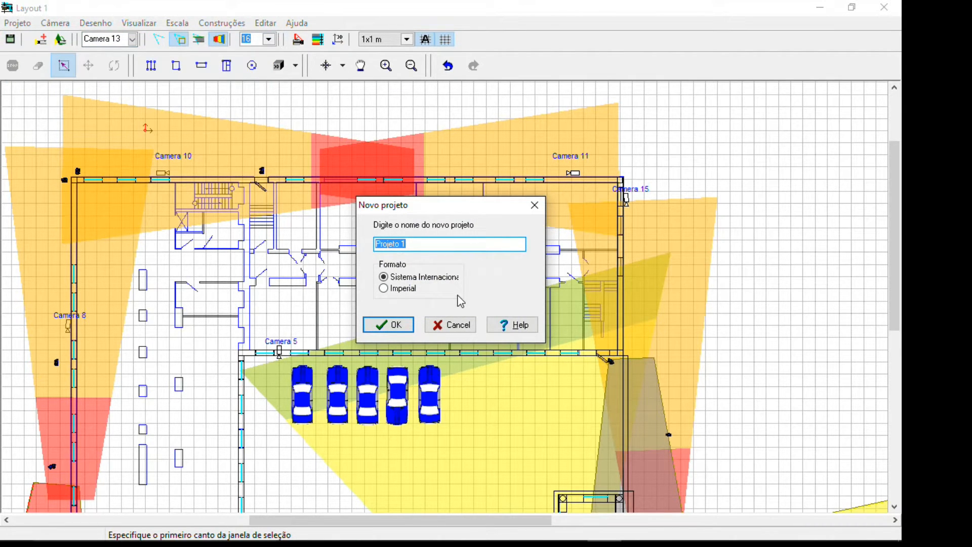
key(End)
key(BackSpace)
text(Teste Video)
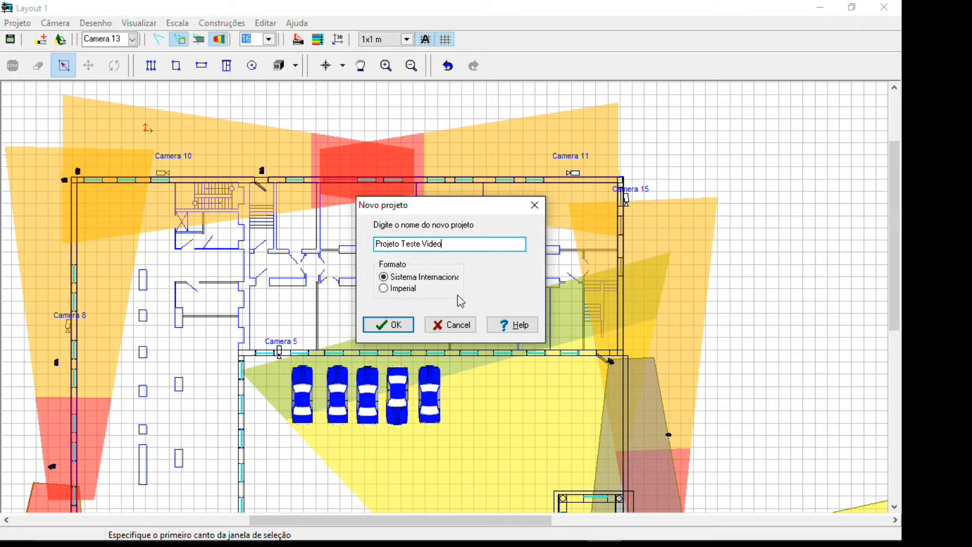
text(aula)
key(Return)
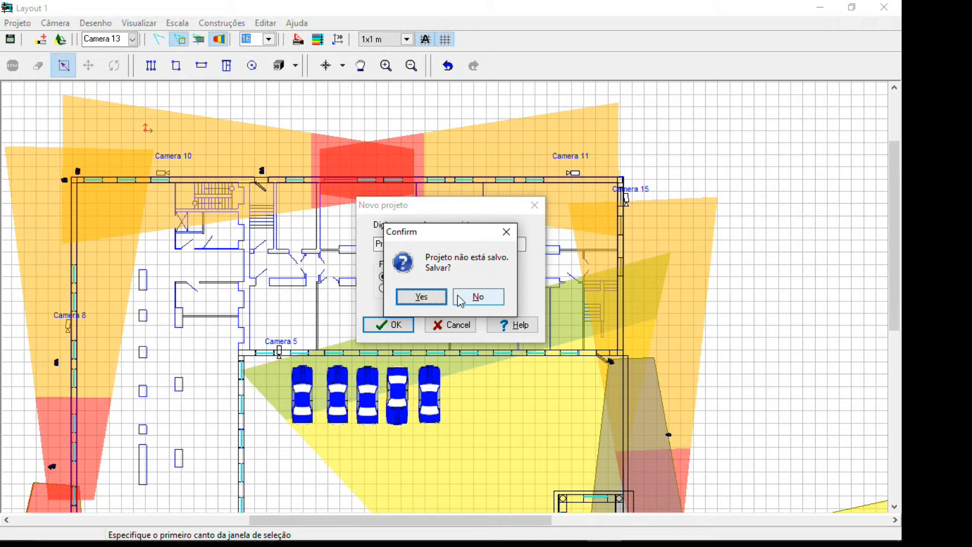
click(444, 298)
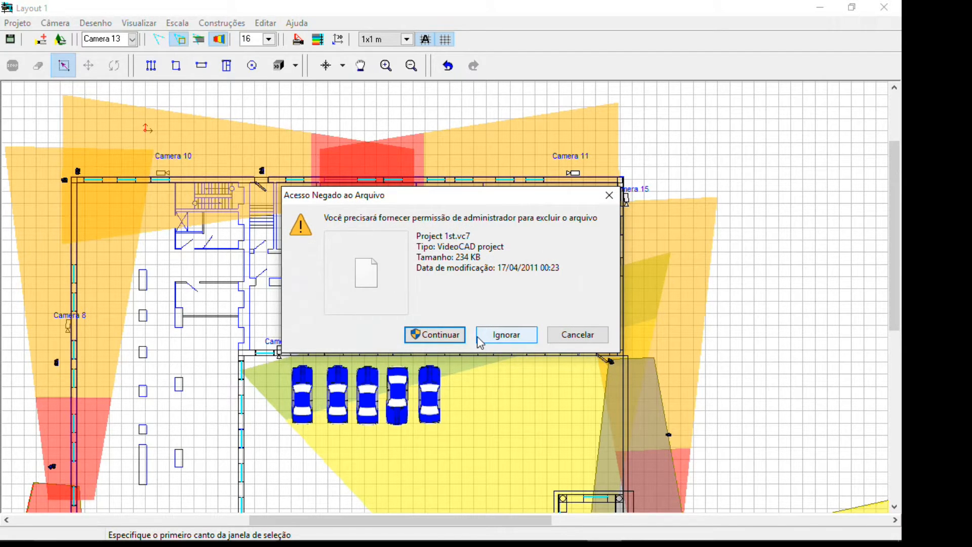
click(435, 335)
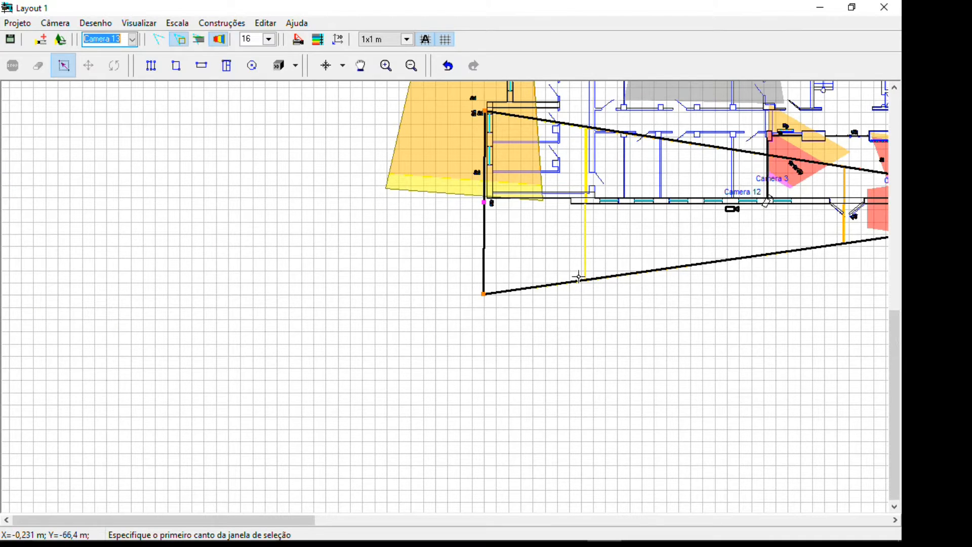
click(579, 278)
click(571, 262)
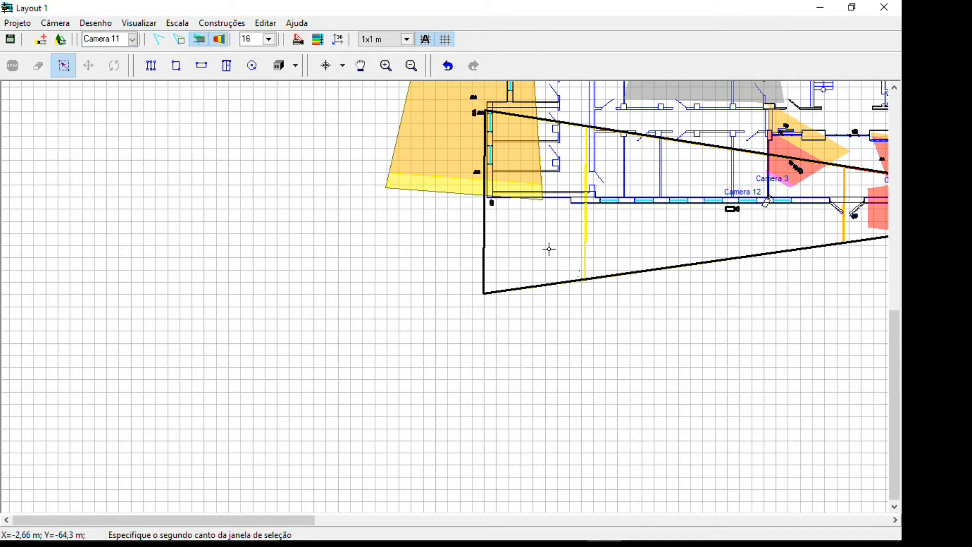
scroll(549, 249, down, 6)
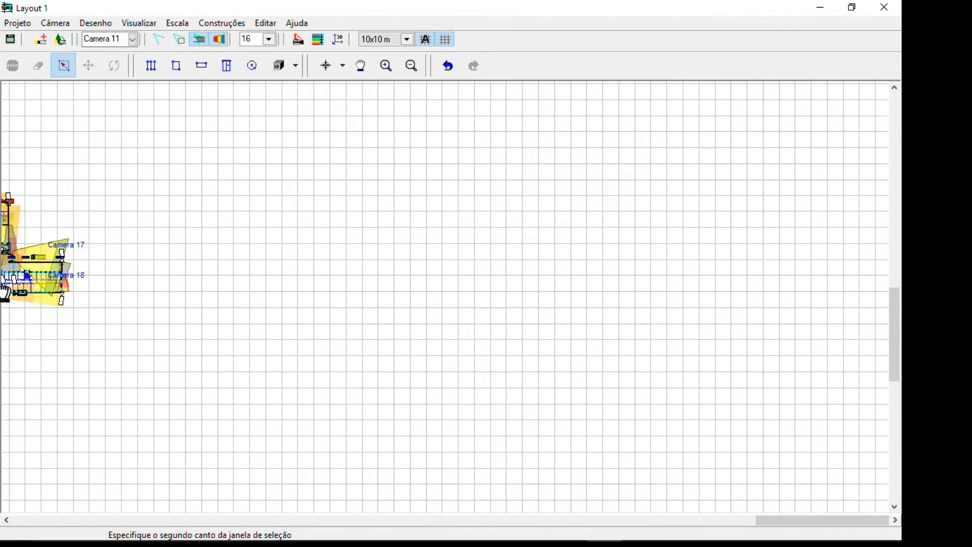
middle_drag(4, 294, 260, 283)
mouse_move(169, 169)
right_down()
mouse_move(391, 287)
mouse_move(345, 311)
right_up()
middle_drag(362, 294, 170, 280)
Create a new project without saving the changes to the example project
click(17, 23)
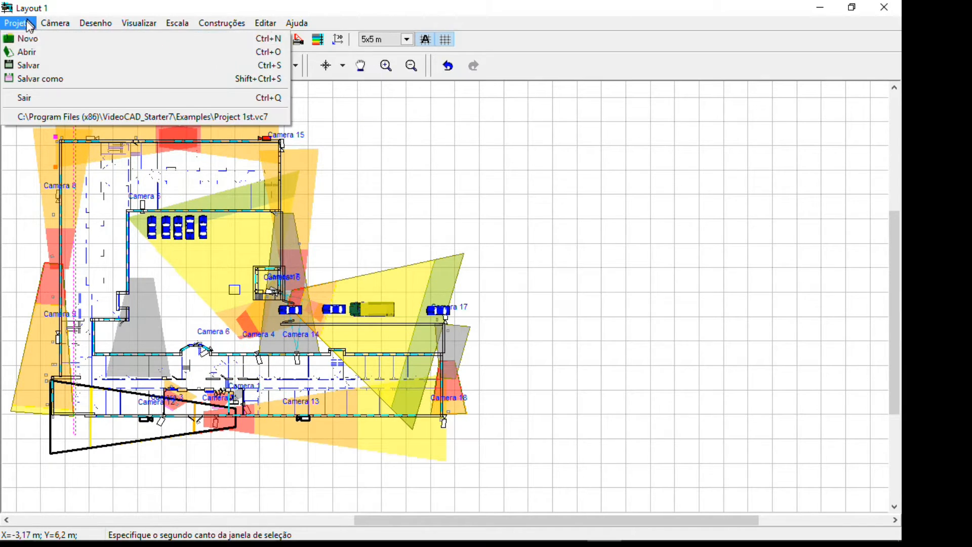
click(26, 37)
click(409, 324)
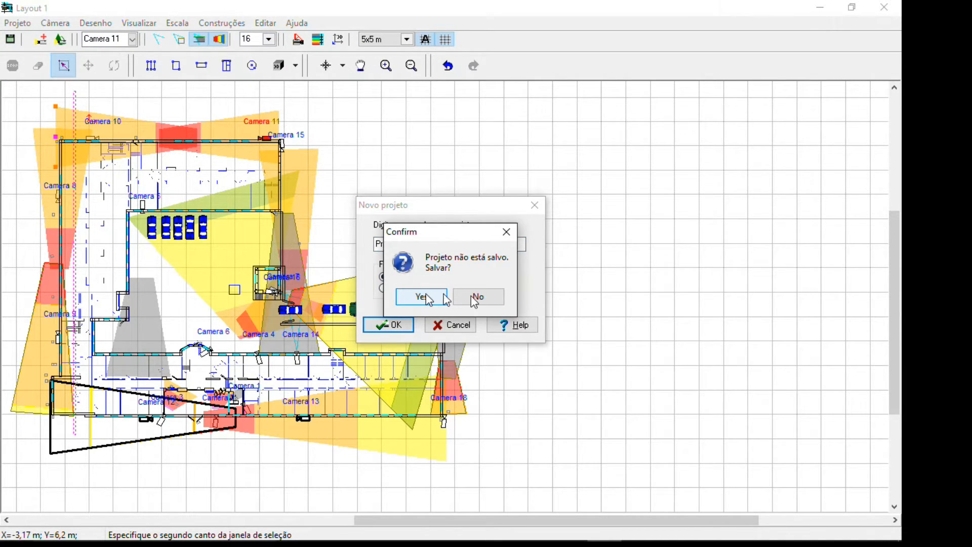
click(489, 299)
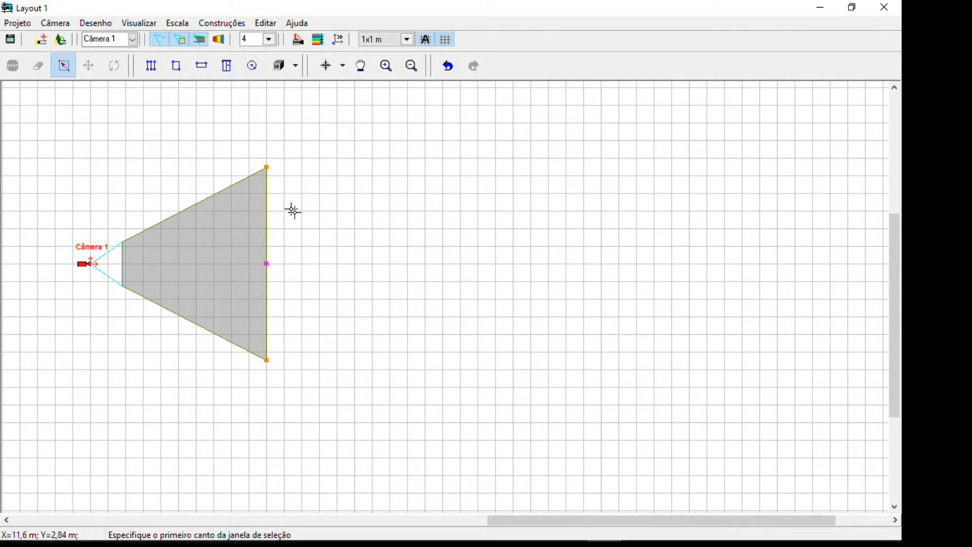
Examine Câmera 1 and its coverage area in the new layout at several magnifications and view positions
scroll(302, 221, up, 1)
scroll(302, 221, down, 2)
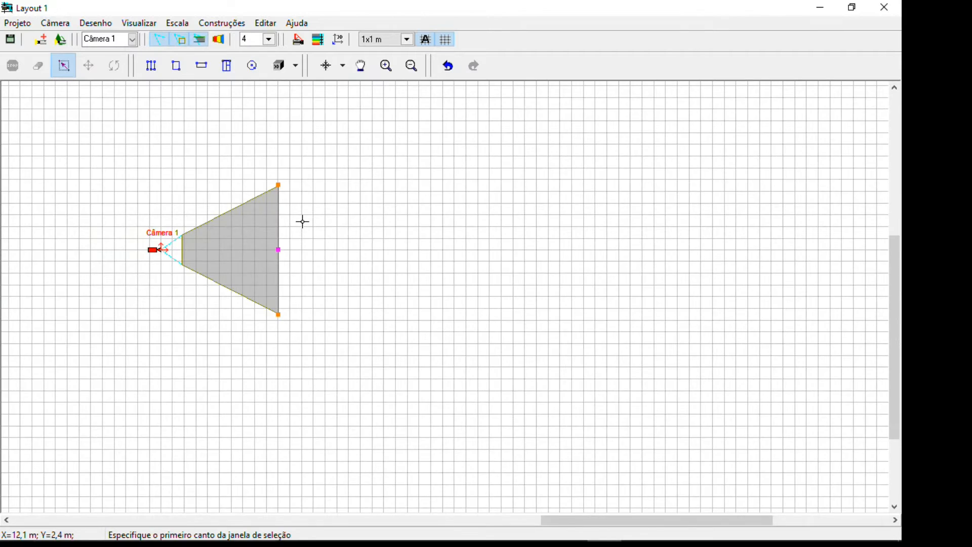
scroll(303, 221, up, 1)
scroll(306, 248, up, 1)
scroll(308, 249, down, 1)
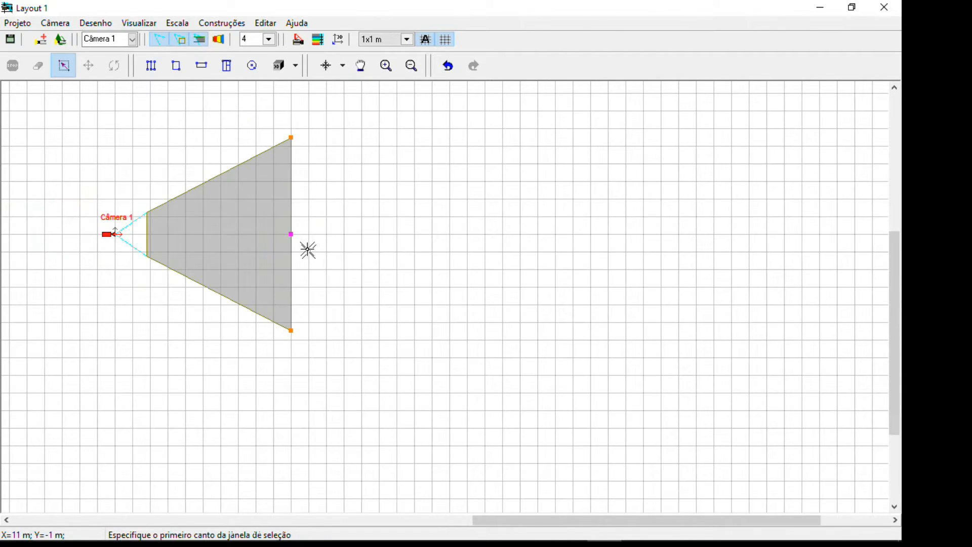
scroll(315, 290, up, 1)
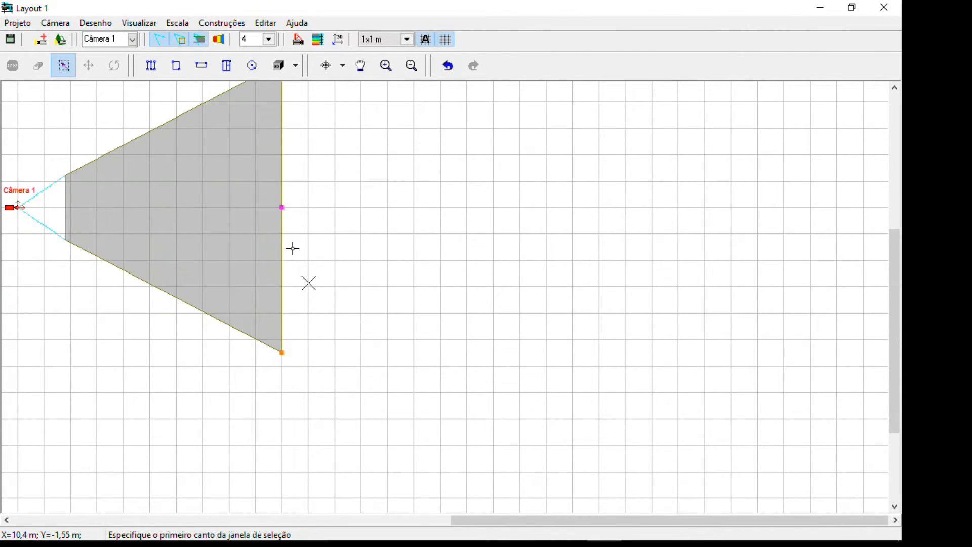
scroll(296, 237, up, 1)
scroll(295, 234, down, 3)
scroll(294, 228, up, 1)
scroll(292, 226, up, 1)
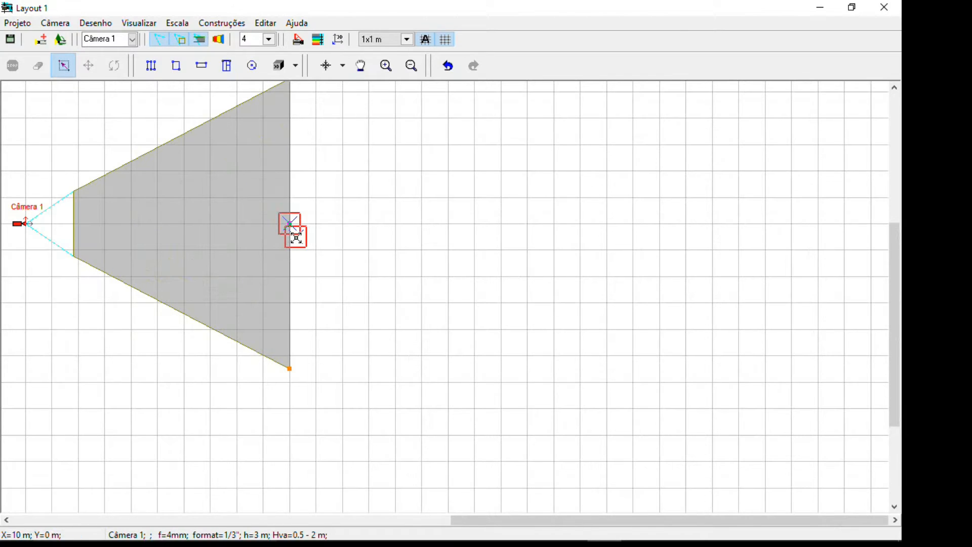
middle_drag(310, 215, 380, 275)
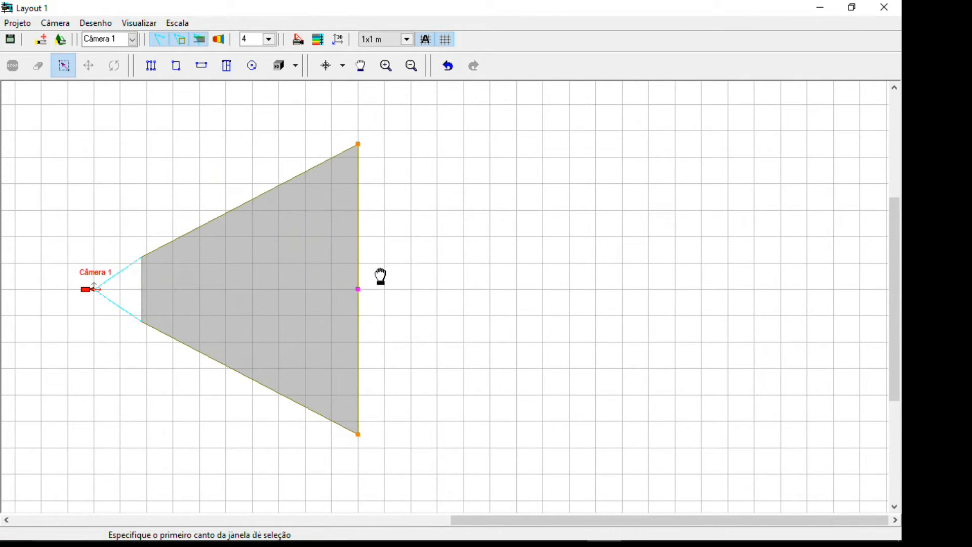
scroll(378, 271, down, 1)
scroll(378, 271, down, 2)
scroll(374, 277, up, 1)
scroll(375, 286, up, 1)
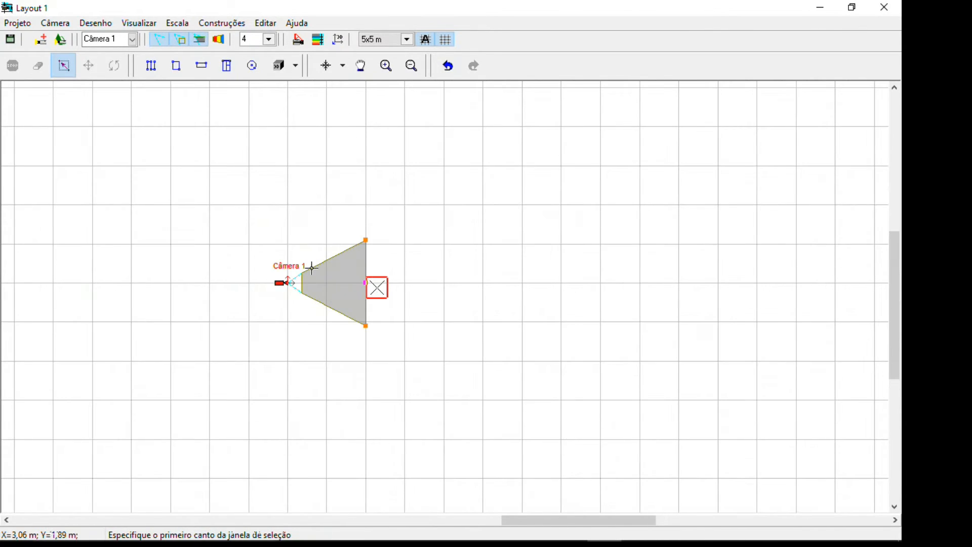
scroll(307, 279, up, 2)
scroll(352, 330, down, 2)
scroll(352, 330, down, 1)
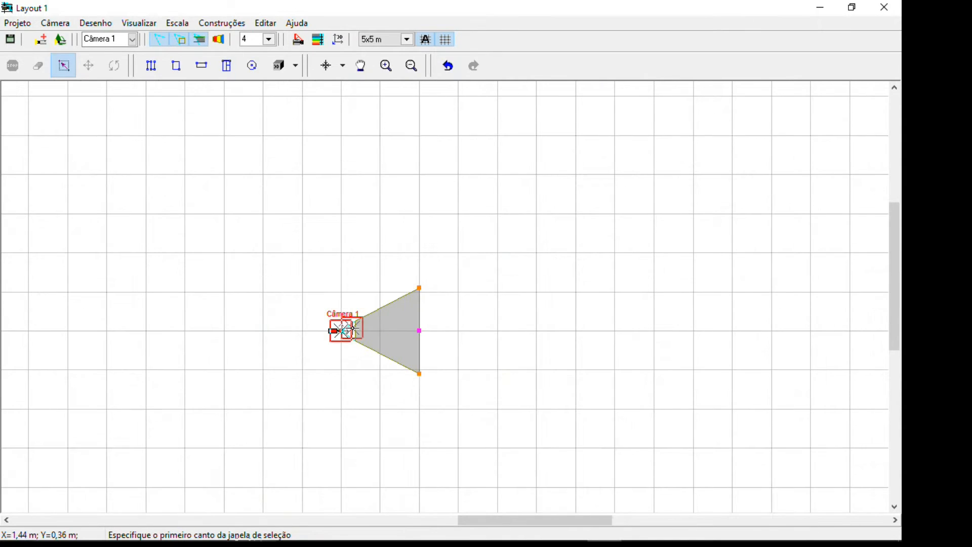
scroll(396, 345, up, 2)
scroll(400, 330, up, 1)
scroll(405, 304, down, 1)
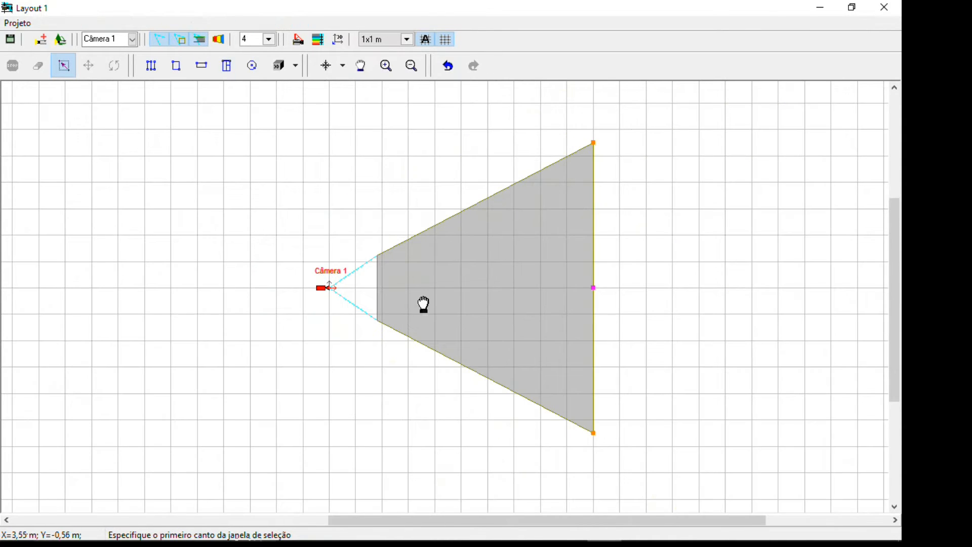
middle_drag(423, 307, 259, 305)
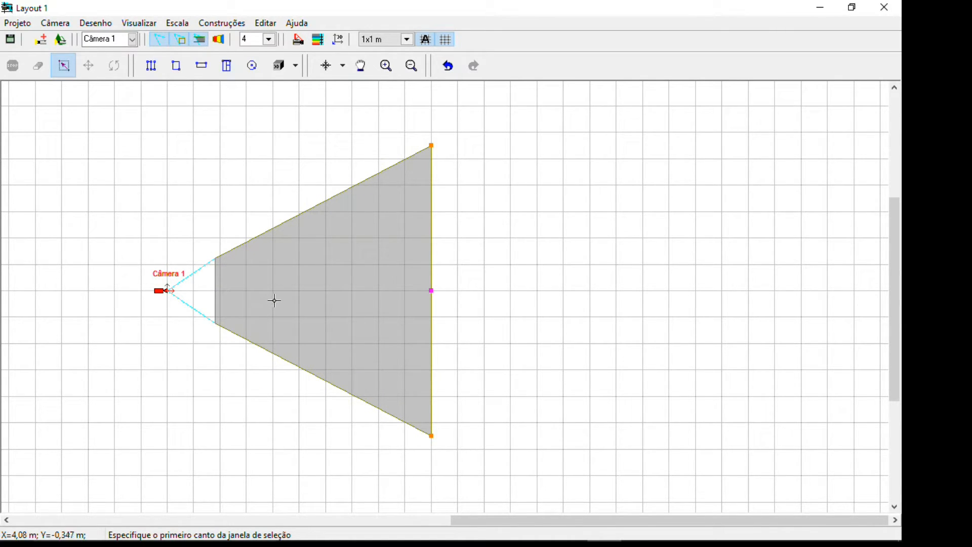
scroll(328, 287, down, 1)
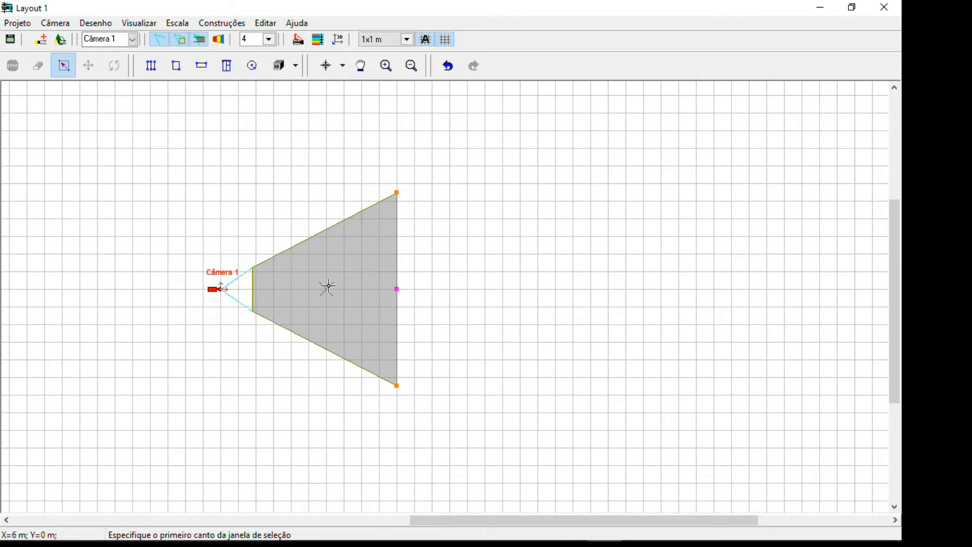
Reopen the recent example project Project 1st.vc7 and frame the whole building plan with a zoom window
click(20, 23)
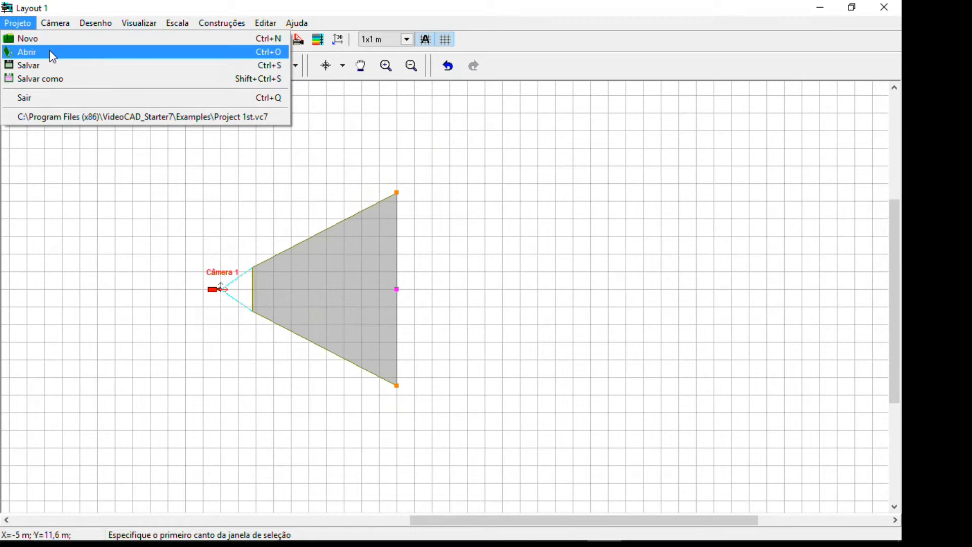
click(104, 117)
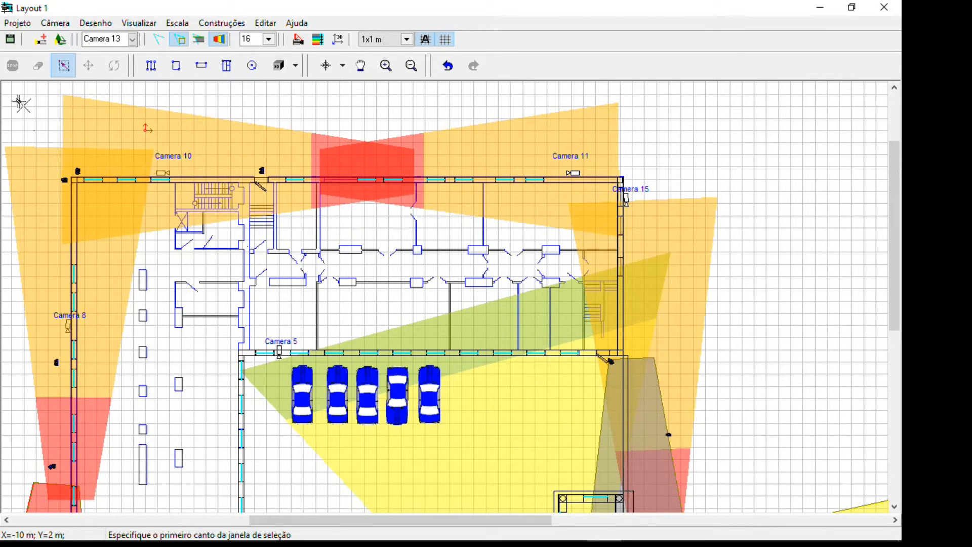
scroll(19, 101, down, 2)
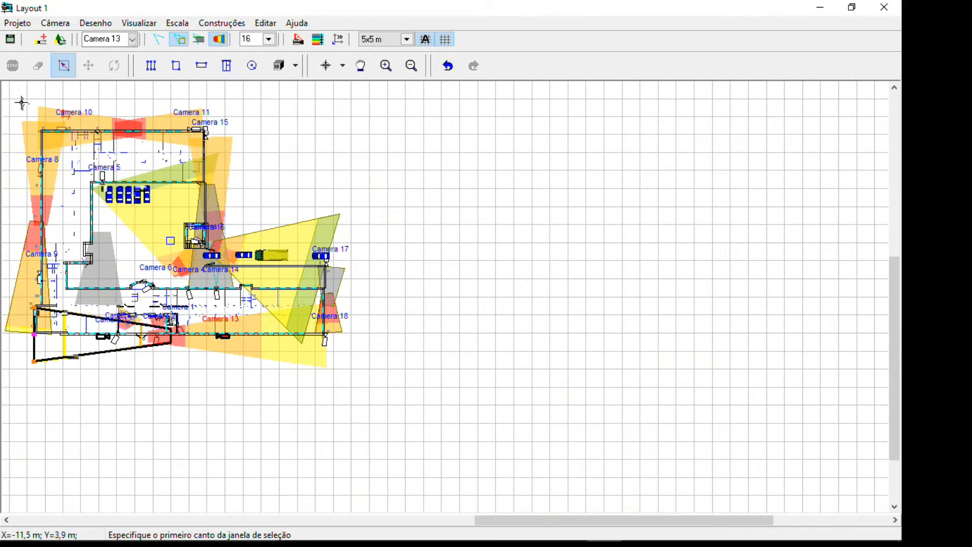
right_drag(12, 94, 73, 165)
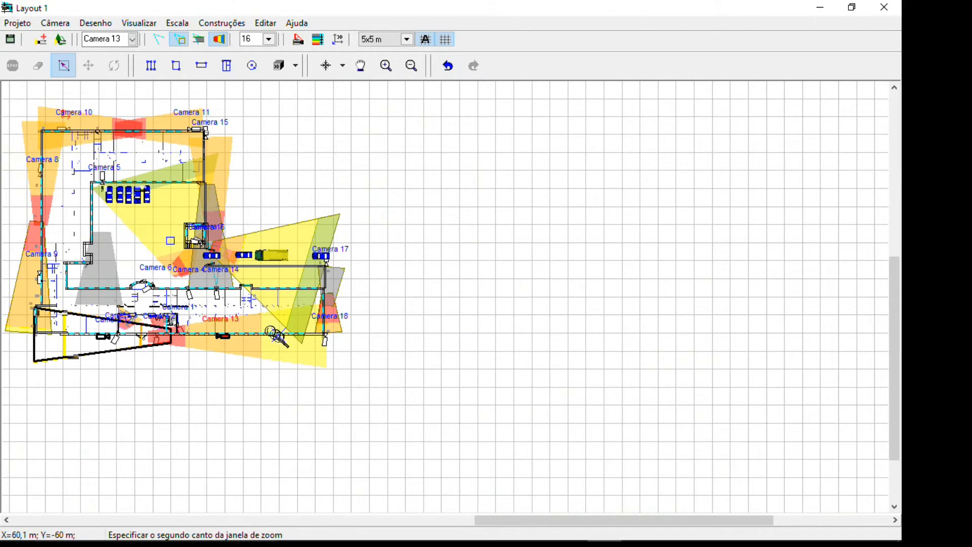
click(356, 372)
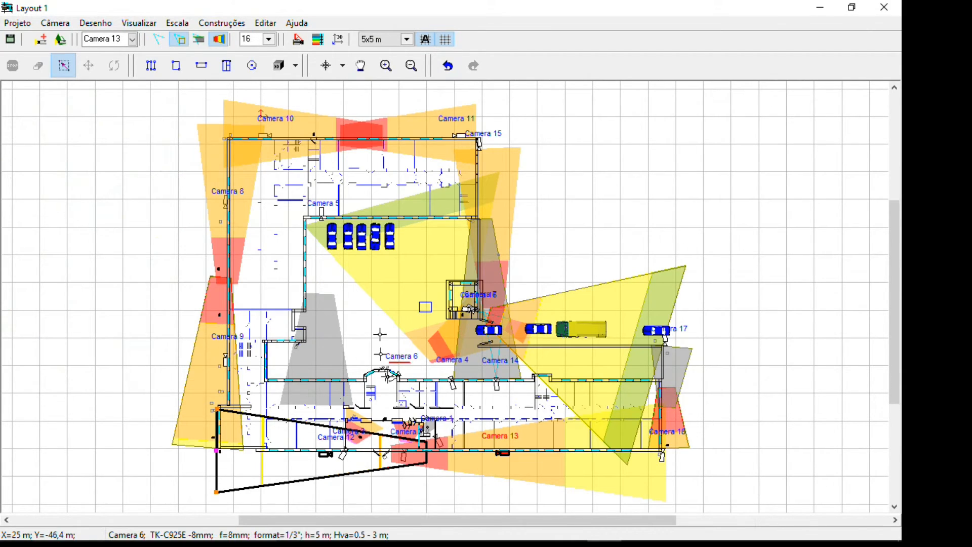
Magnify the row of parked cars near Camera 5 with a zoom window and inspect it at several scales
click(294, 205)
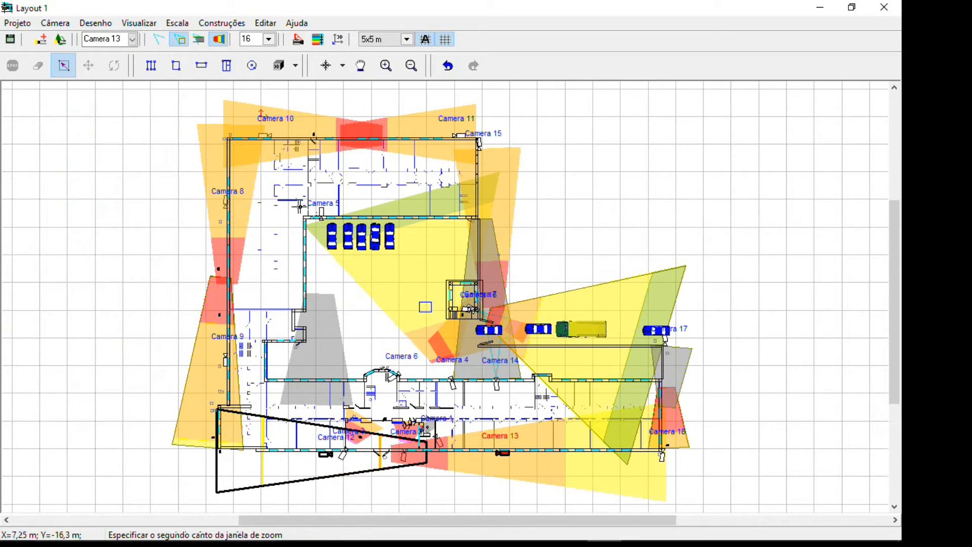
click(406, 265)
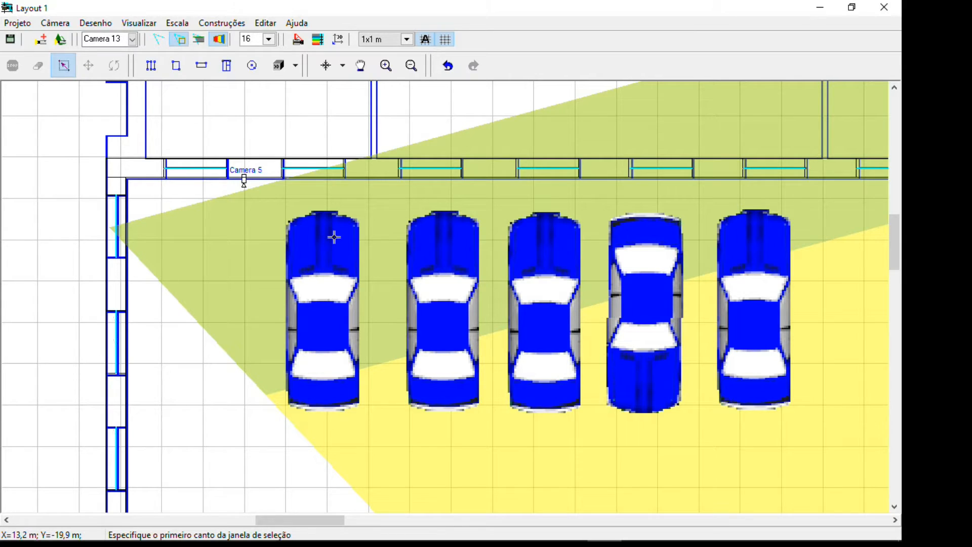
scroll(353, 313, down, 5)
scroll(353, 313, up, 8)
scroll(353, 316, down, 3)
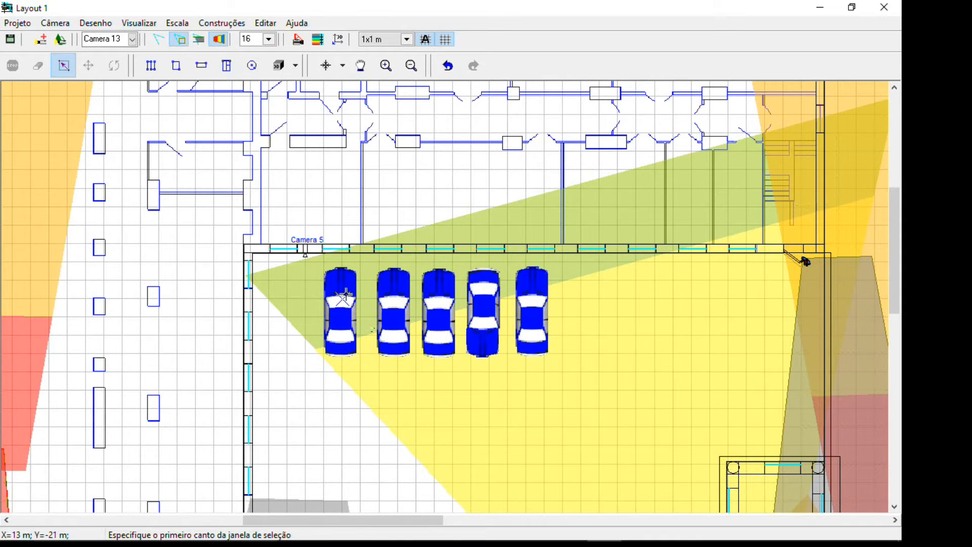
scroll(346, 294, up, 2)
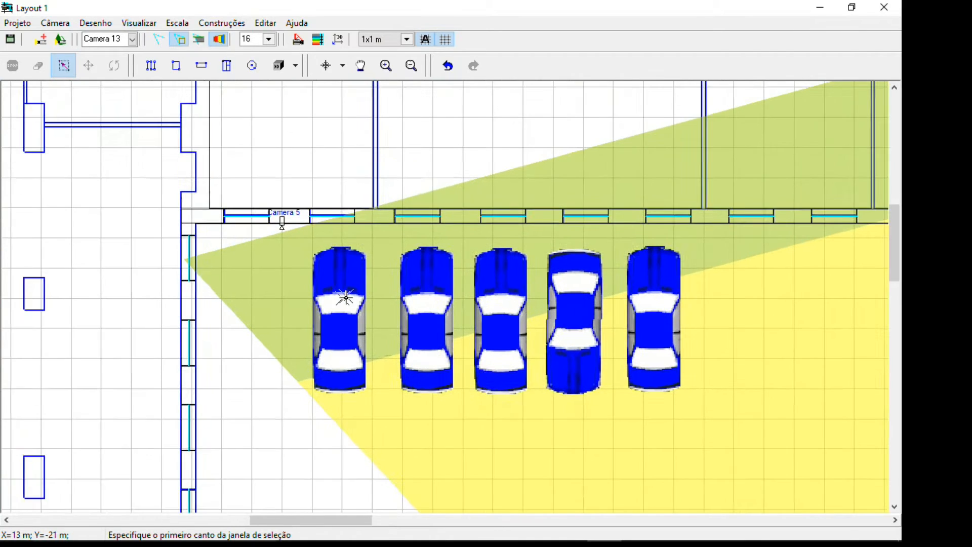
scroll(353, 304, up, 2)
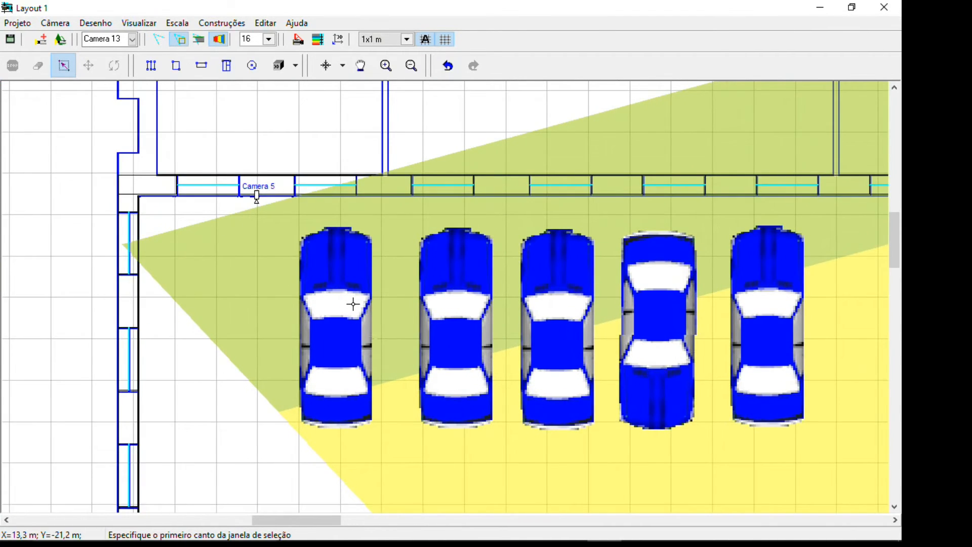
scroll(353, 304, up, 2)
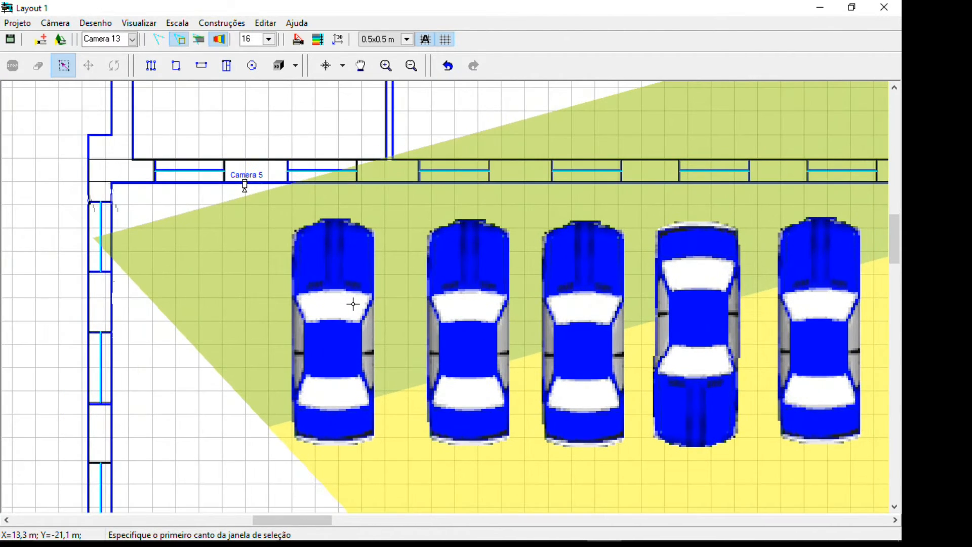
scroll(354, 304, down, 3)
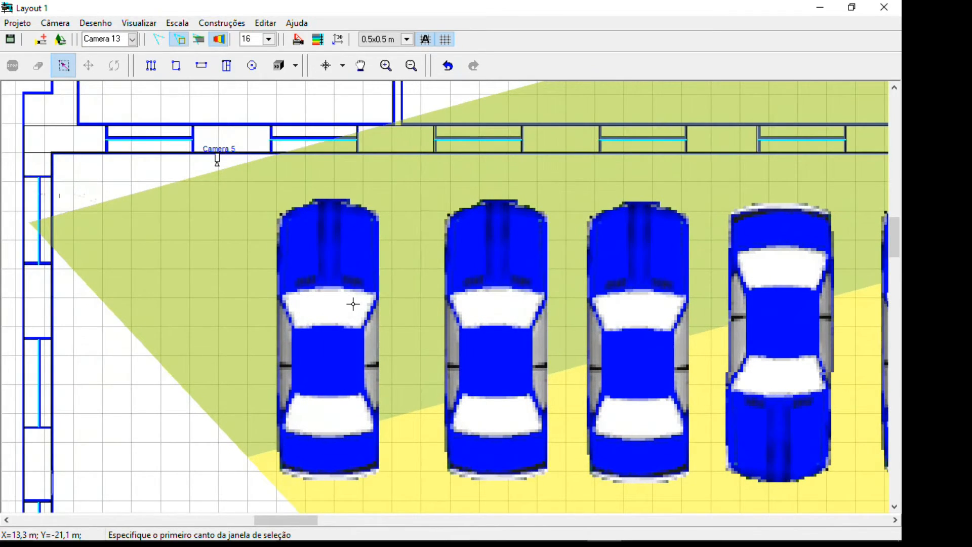
Examine the row of parked cars near Camera 5 and the grid over it at several magnifications
scroll(353, 304, down, 4)
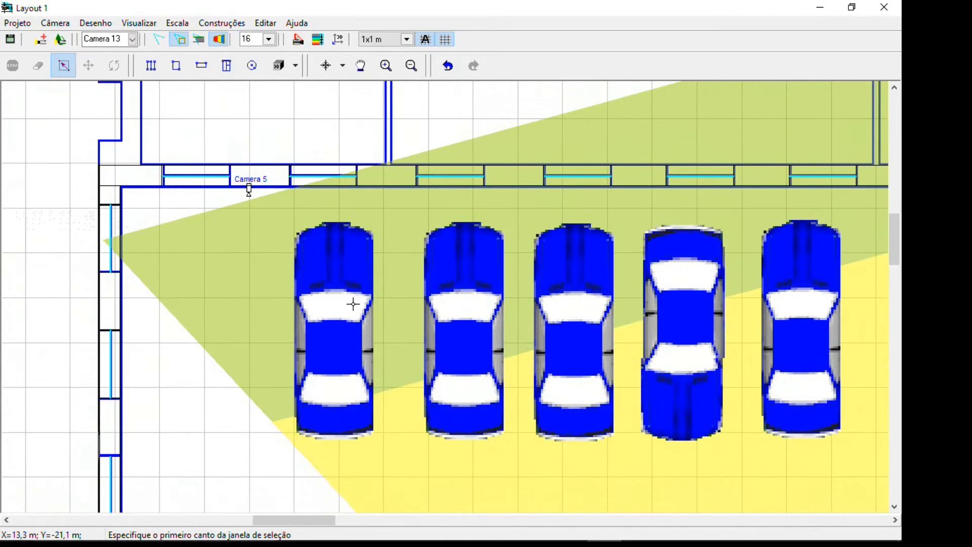
scroll(353, 303, up, 3)
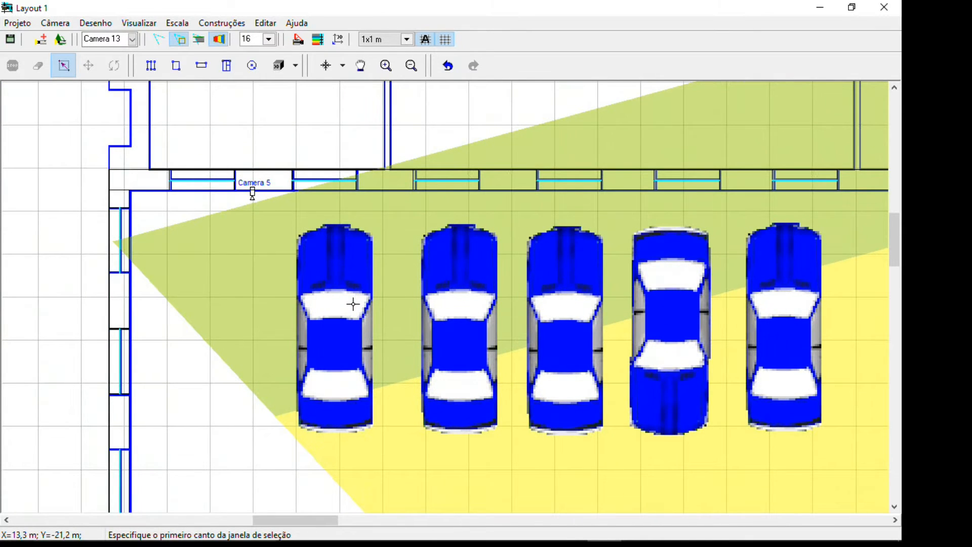
scroll(354, 304, up, 2)
scroll(354, 304, up, 1)
scroll(354, 304, down, 1)
scroll(353, 304, down, 1)
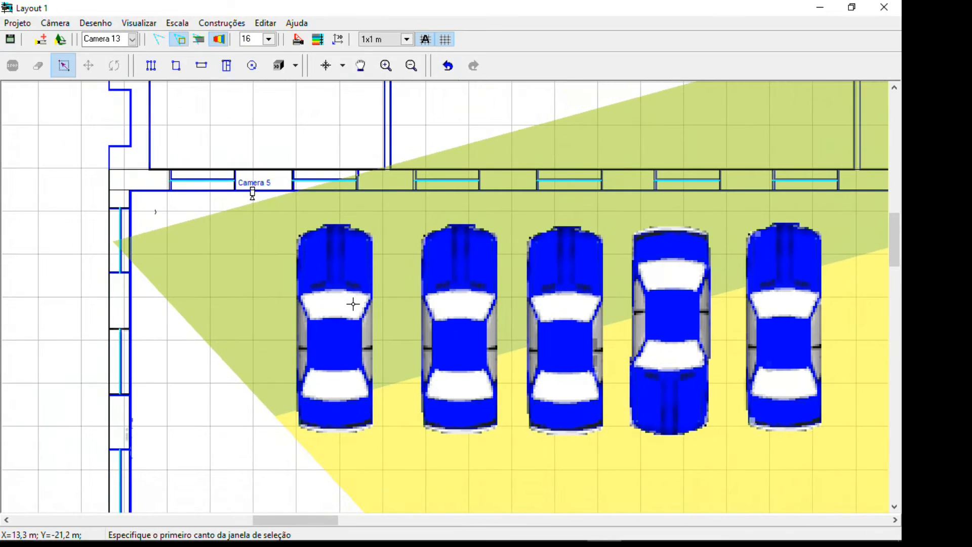
scroll(353, 304, up, 1)
scroll(354, 304, down, 3)
scroll(354, 304, up, 6)
scroll(354, 304, down, 4)
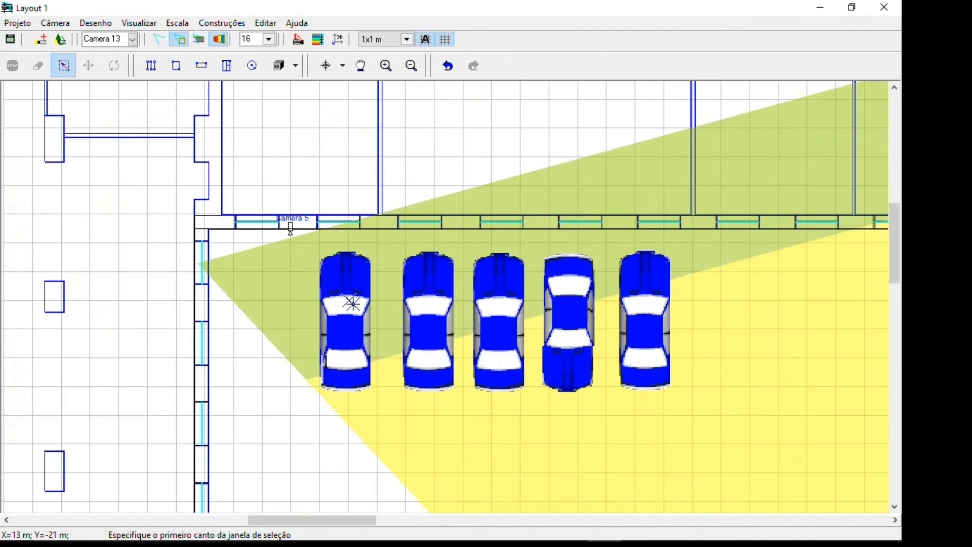
scroll(354, 304, up, 1)
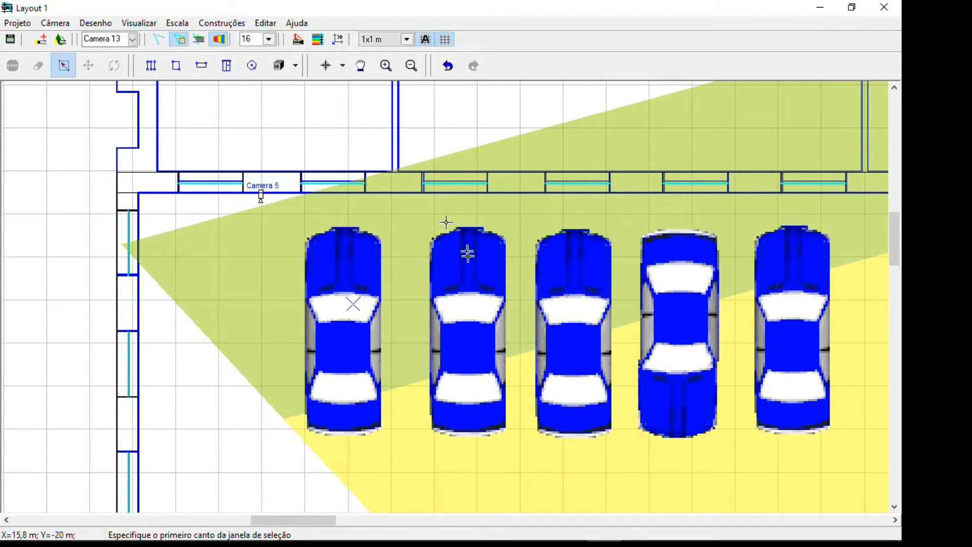
Examine the rooms above the parked cars and the surrounding plan, comparing the automatic grid spacing at different scales
scroll(466, 252, down, 1)
scroll(466, 252, down, 1)
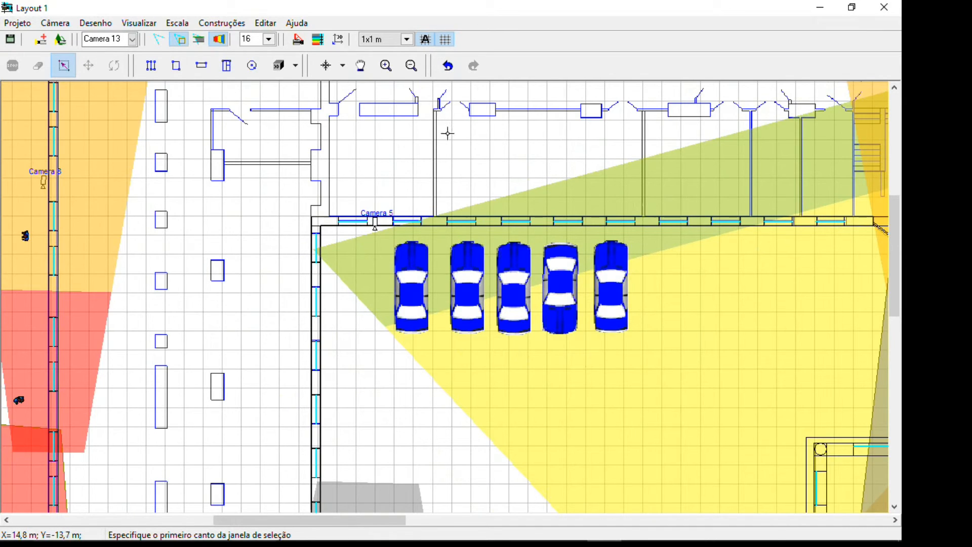
scroll(446, 131, up, 1)
scroll(444, 125, down, 1)
scroll(443, 124, up, 2)
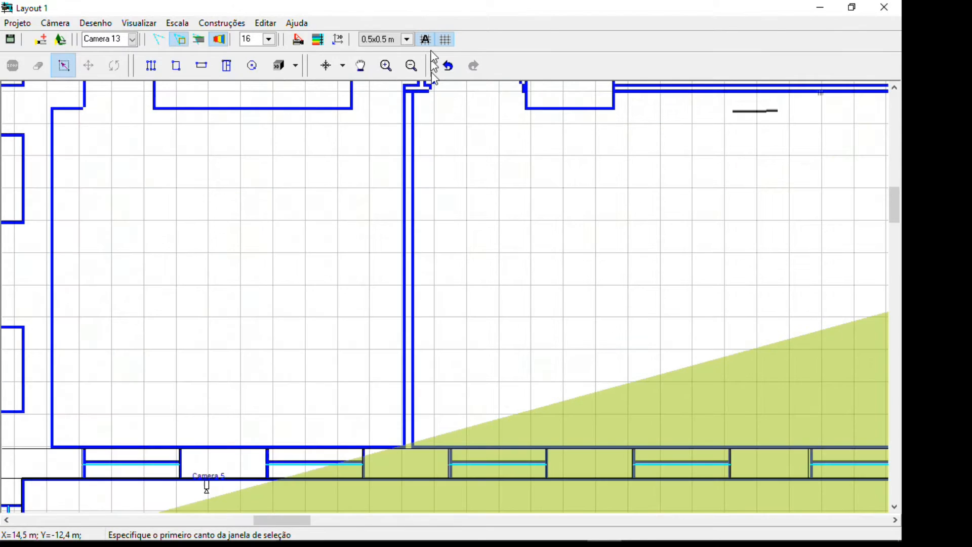
scroll(430, 89, down, 2)
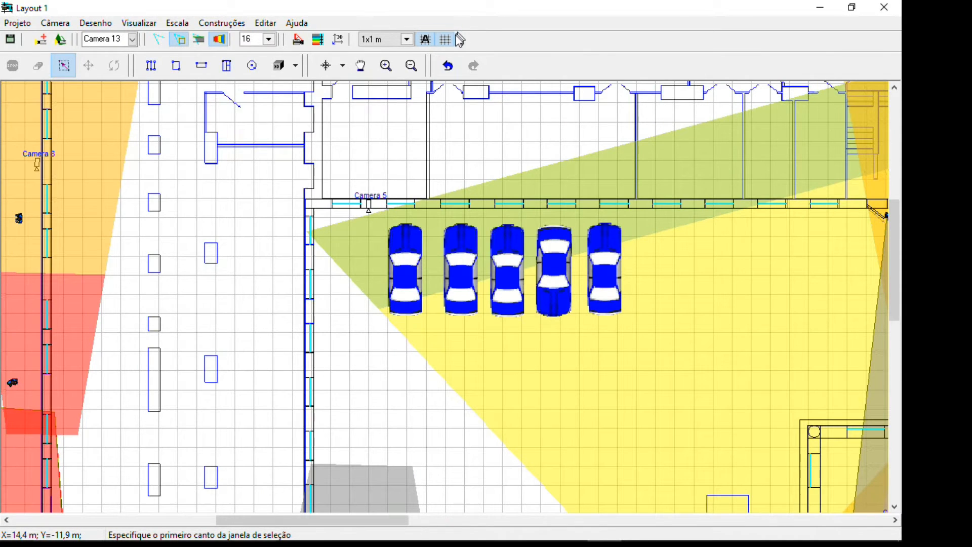
middle_drag(509, 167, 402, 311)
scroll(402, 311, down, 1)
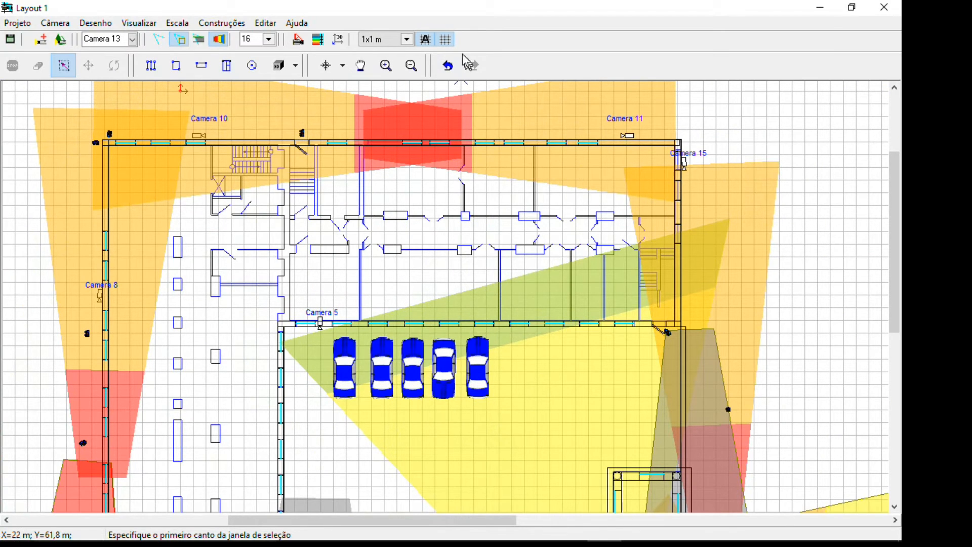
Hide the layout grid, examine the plan without it at several magnifications, and show the grid again
click(446, 40)
scroll(410, 213, down, 2)
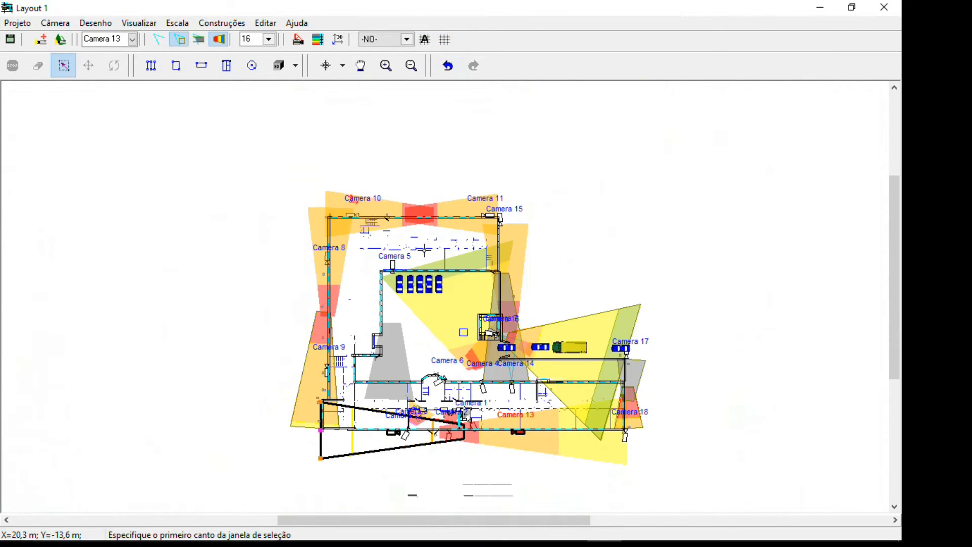
scroll(465, 272, up, 1)
middle_drag(470, 281, 420, 260)
scroll(327, 211, up, 5)
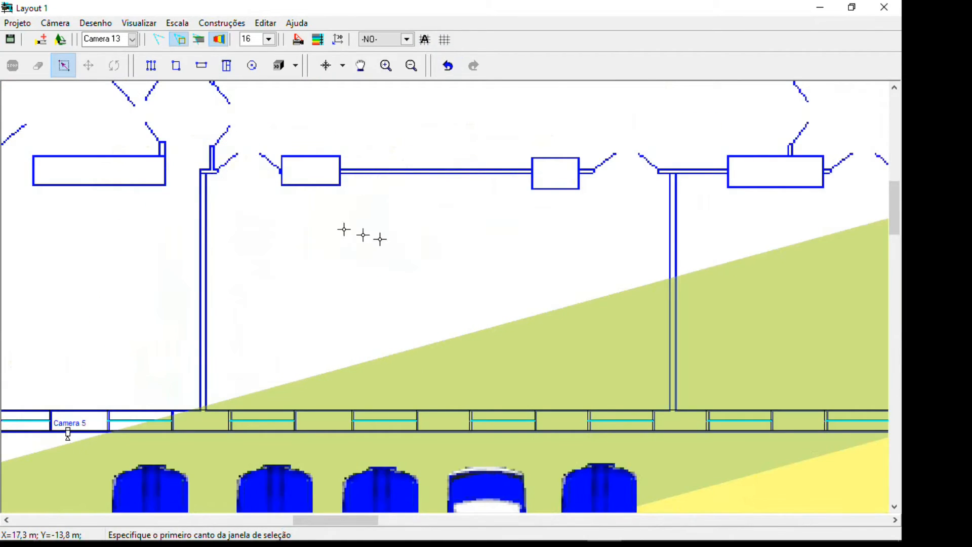
middle_drag(329, 230, 255, 186)
scroll(521, 384, down, 3)
scroll(517, 379, down, 1)
scroll(330, 236, down, 1)
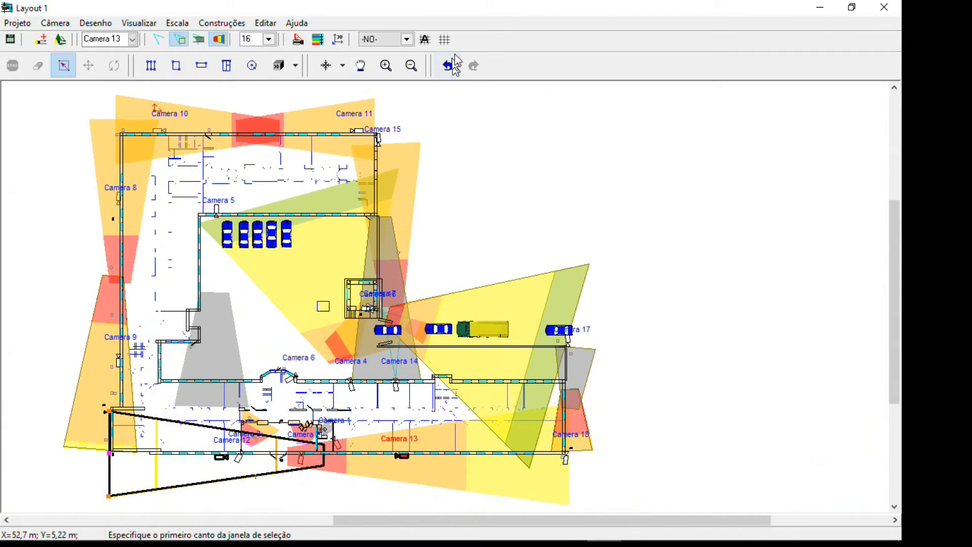
click(446, 40)
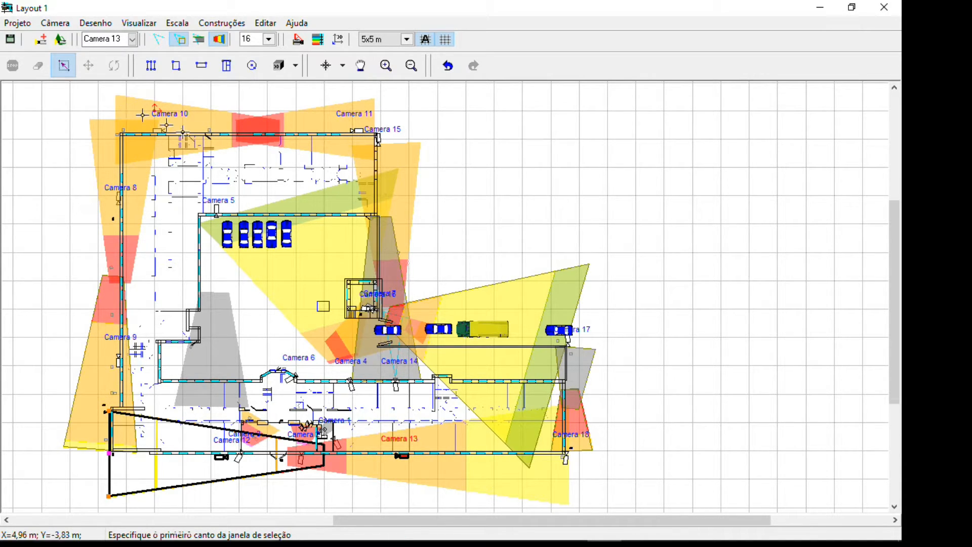
middle_drag(285, 215, 222, 215)
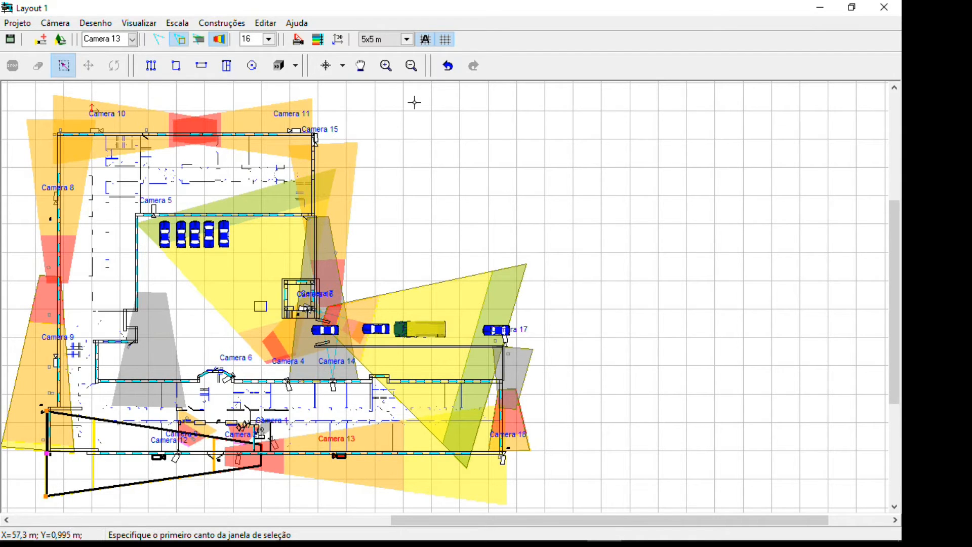
Magnify the building corner around Camera 15 with a zoom window
scroll(383, 168, up, 2)
scroll(384, 168, up, 1)
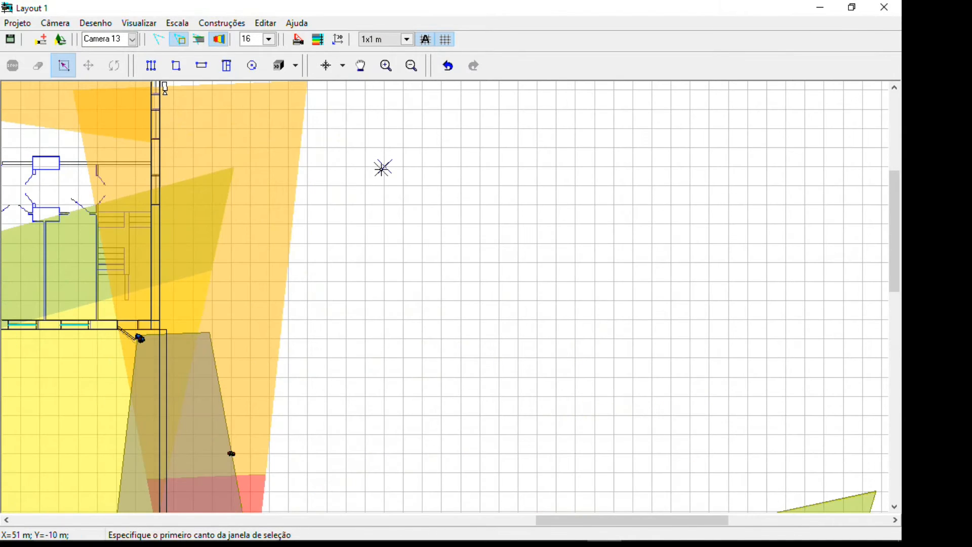
middle_drag(384, 168, 502, 291)
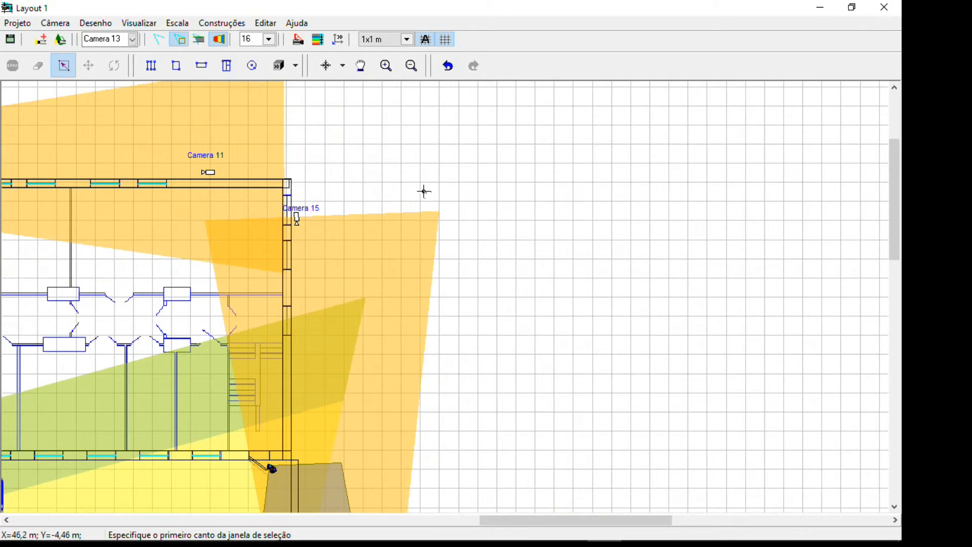
click(386, 66)
click(396, 190)
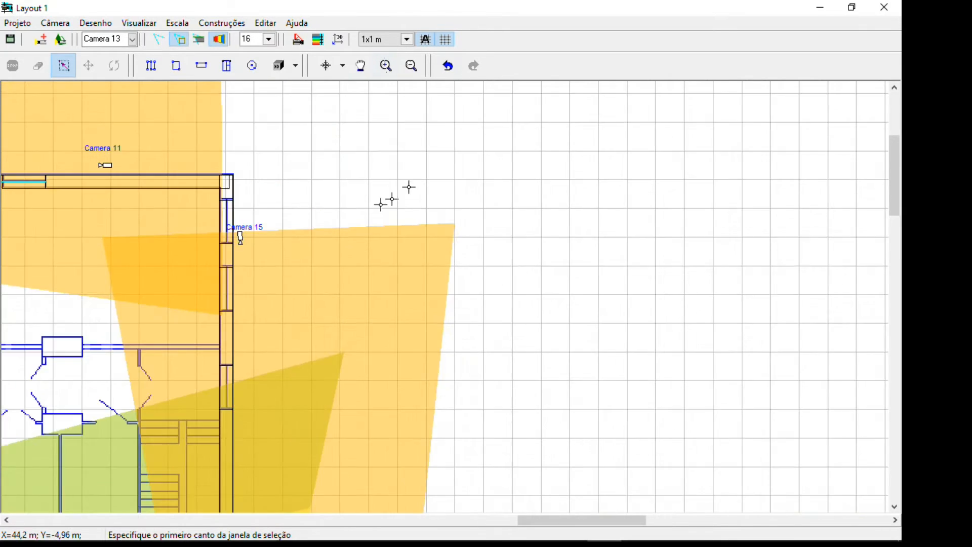
click(214, 234)
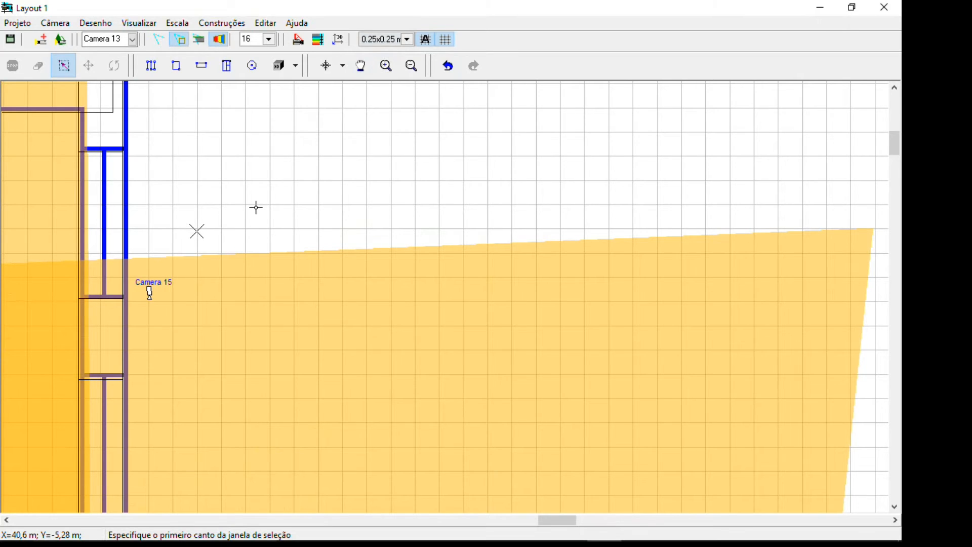
Zoom out and frame the whole building plan with a zoom window
scroll(256, 208, down, 5)
scroll(256, 208, down, 4)
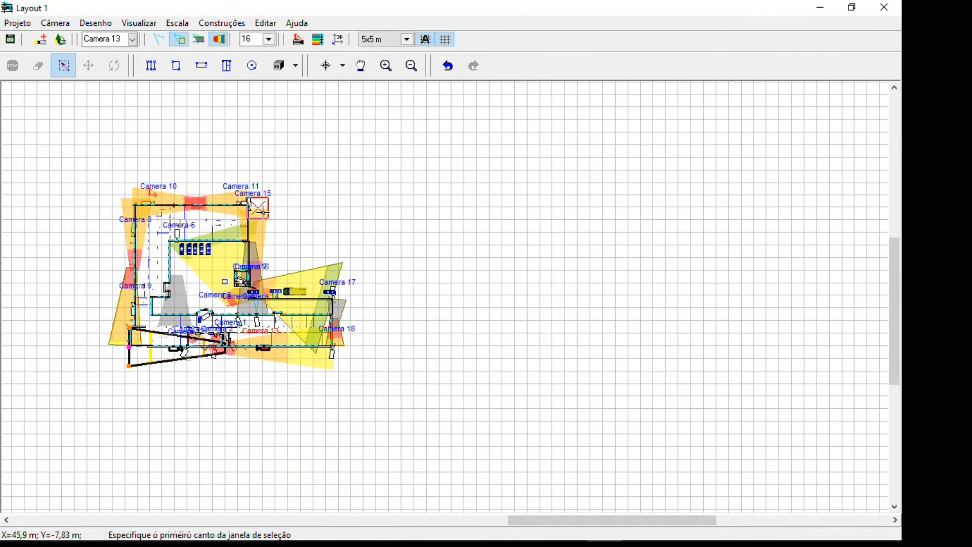
middle_drag(289, 239, 309, 214)
right_drag(116, 160, 362, 332)
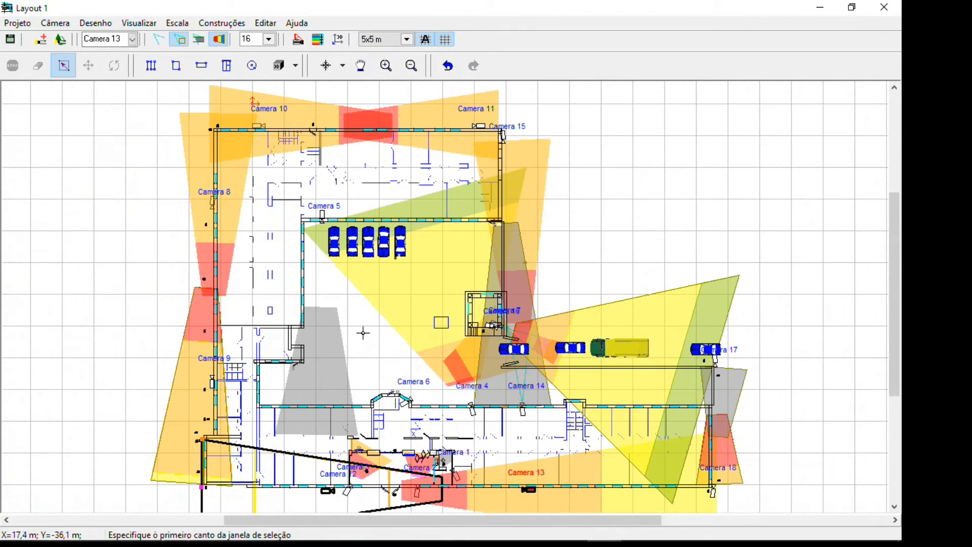
middle_drag(341, 303, 232, 278)
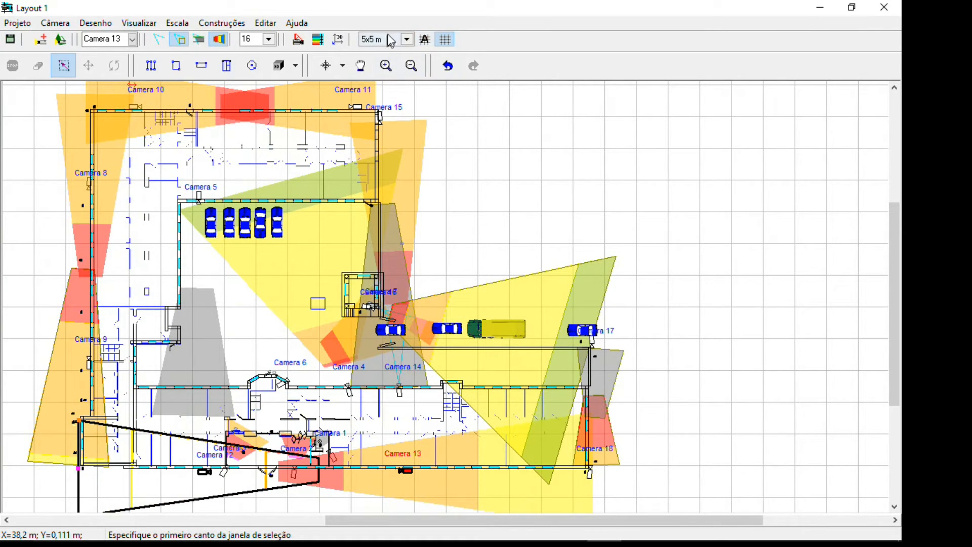
Examine the building plan at several magnifications with the grid step fixed at 5x5 m
scroll(494, 196, down, 1)
scroll(480, 182, up, 5)
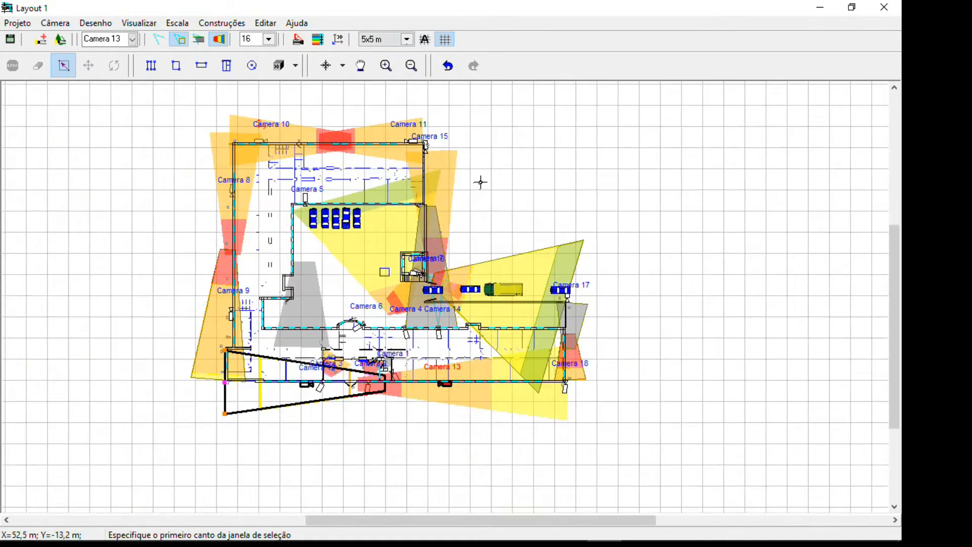
scroll(445, 179, down, 5)
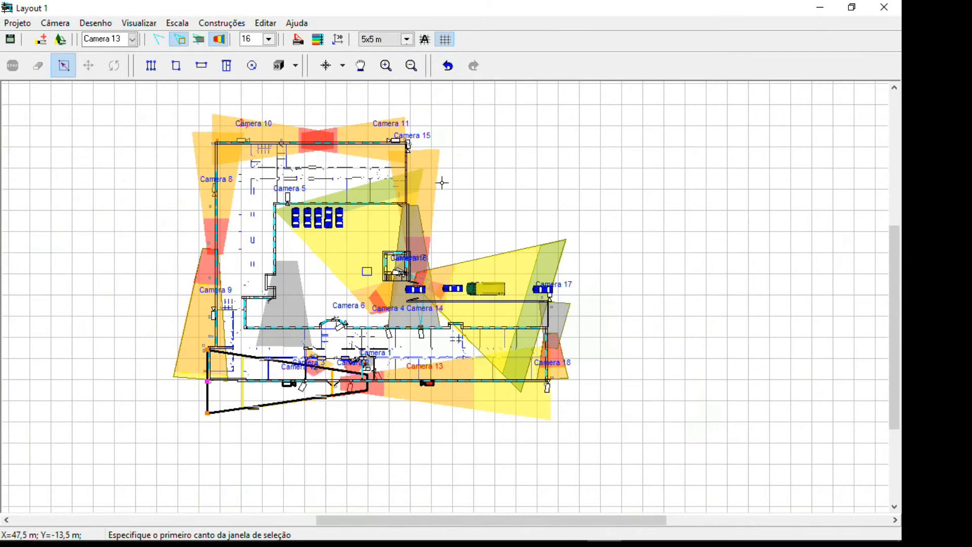
middle_drag(442, 183, 319, 190)
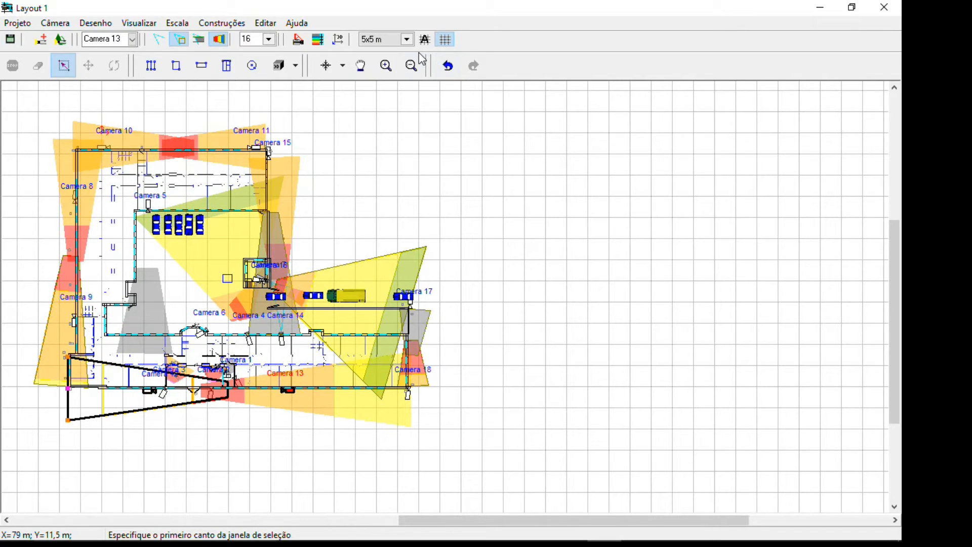
scroll(436, 208, up, 1)
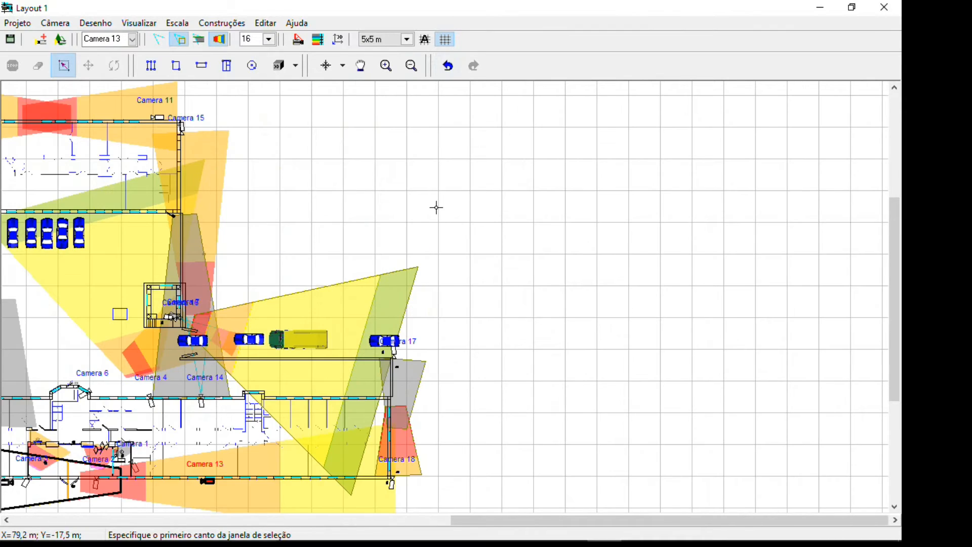
scroll(340, 194, down, 1)
middle_drag(241, 186, 344, 217)
scroll(344, 216, up, 1)
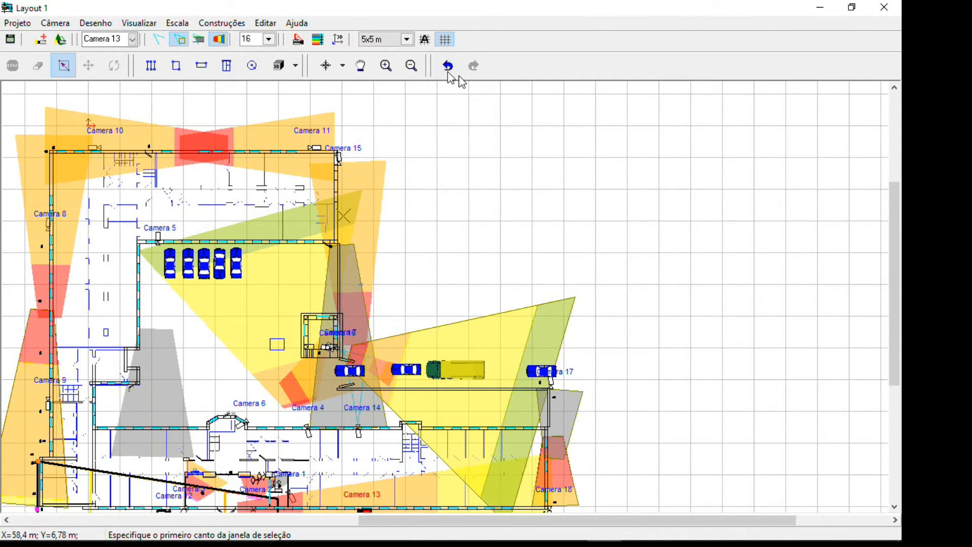
Cancel the zoom window and examine the commands offered for an empty spot of the layout without applying any
click(424, 161)
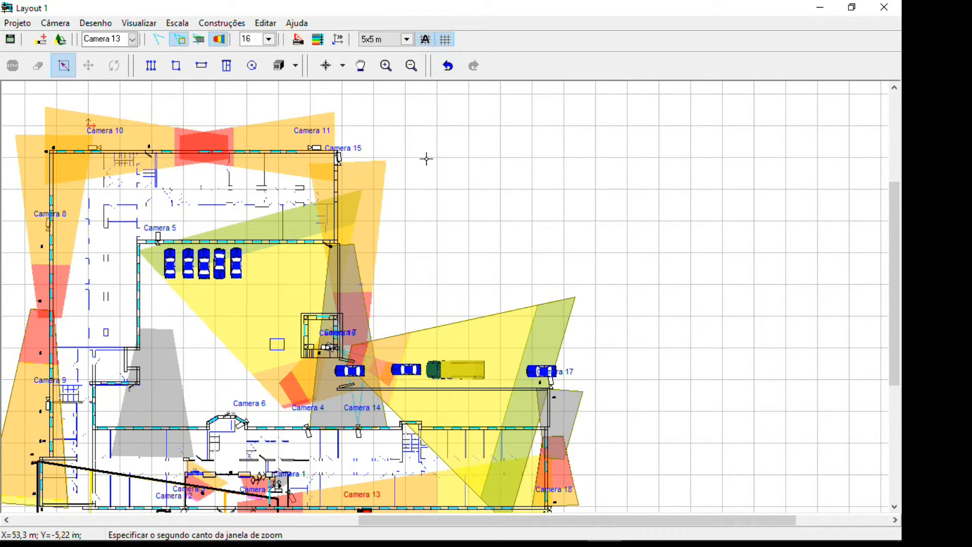
right_click(422, 161)
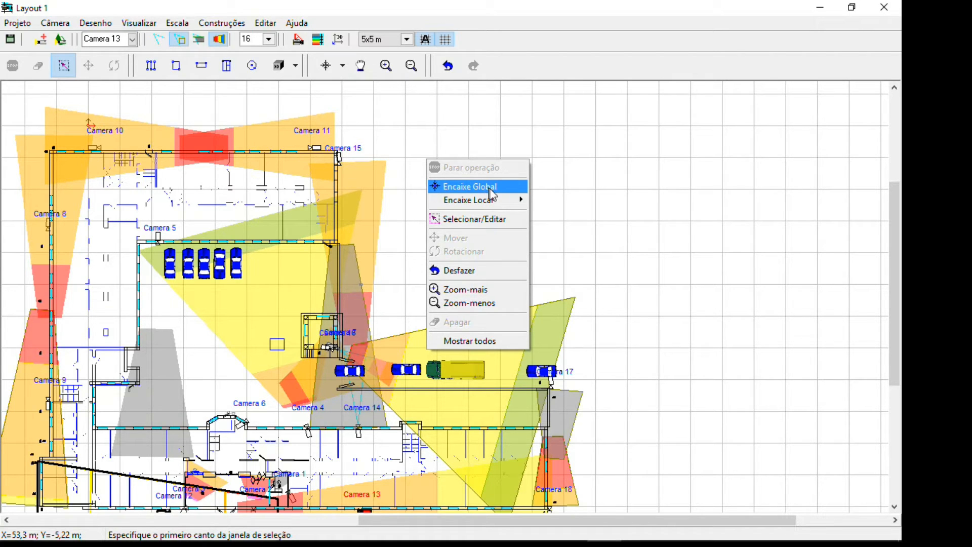
mouse_move(500, 202)
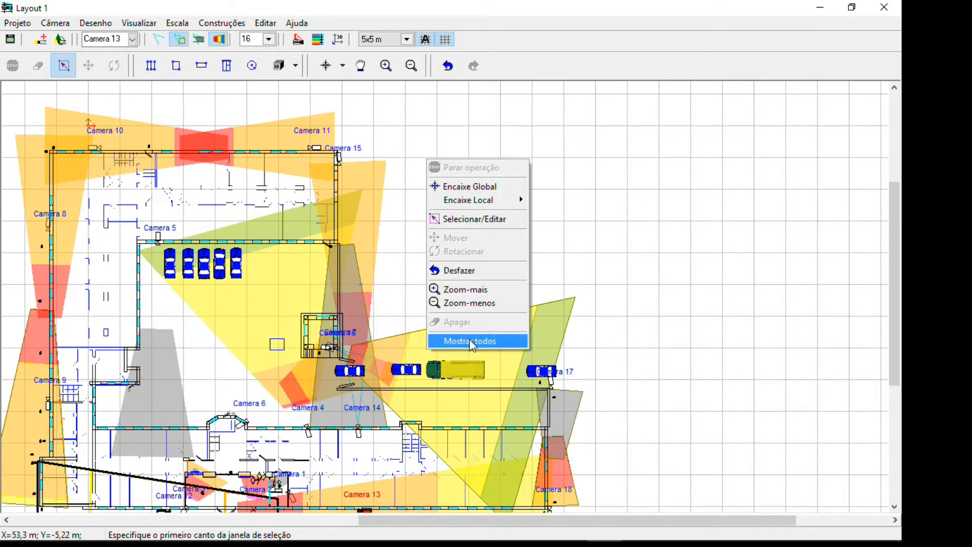
click(407, 228)
Select the rightmost car in the row near Camera 5 and examine the commands offered for it
scroll(413, 228, down, 2)
scroll(412, 228, up, 2)
scroll(240, 257, up, 2)
click(238, 276)
click(229, 280)
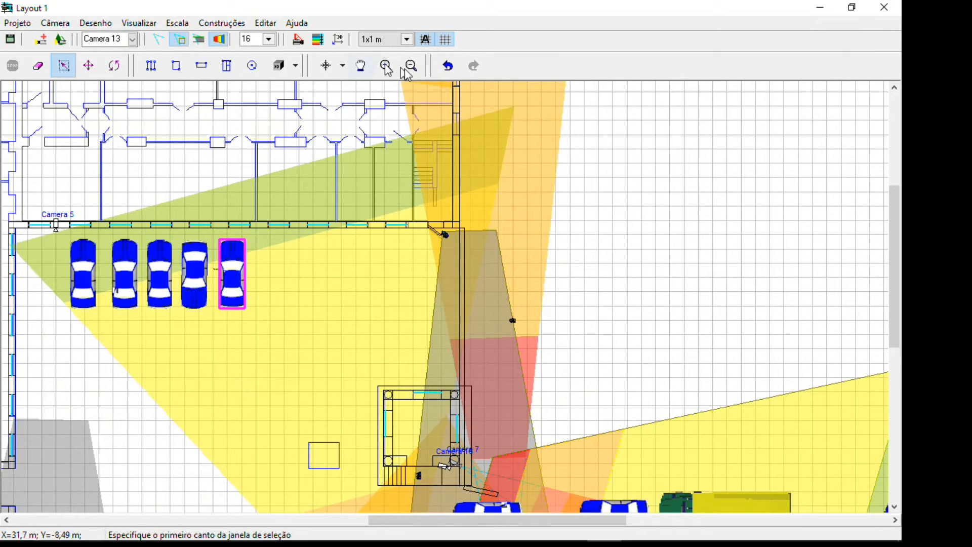
right_click(234, 277)
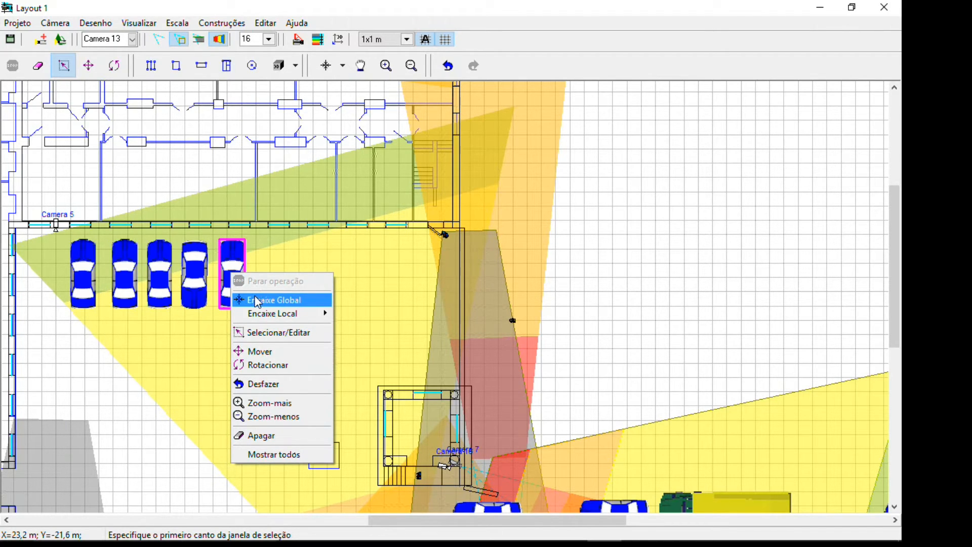
click(297, 6)
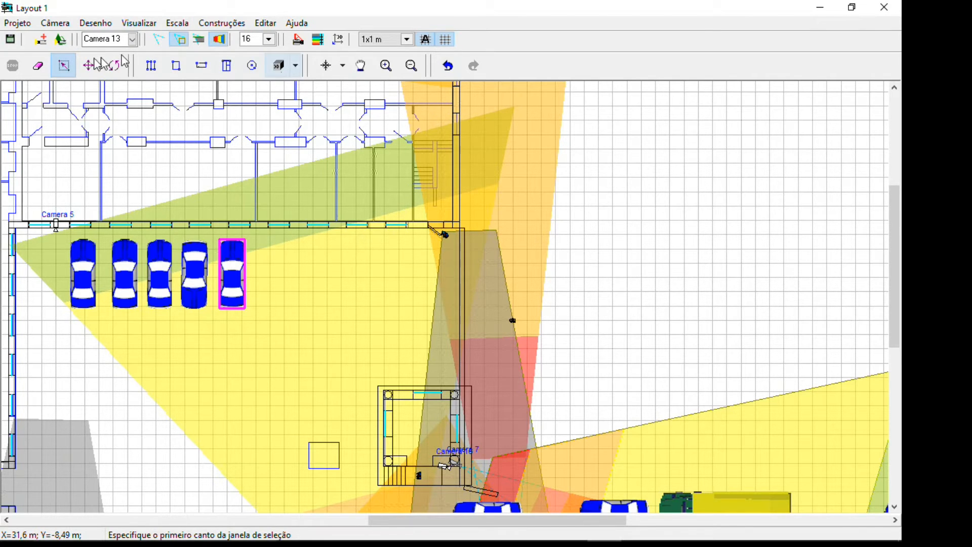
Clear the current selection and use the selection tool to select the fourth car from the left near Camera 5
scroll(165, 249, down, 1)
scroll(171, 251, down, 2)
middle_drag(215, 298, 290, 296)
scroll(279, 297, up, 1)
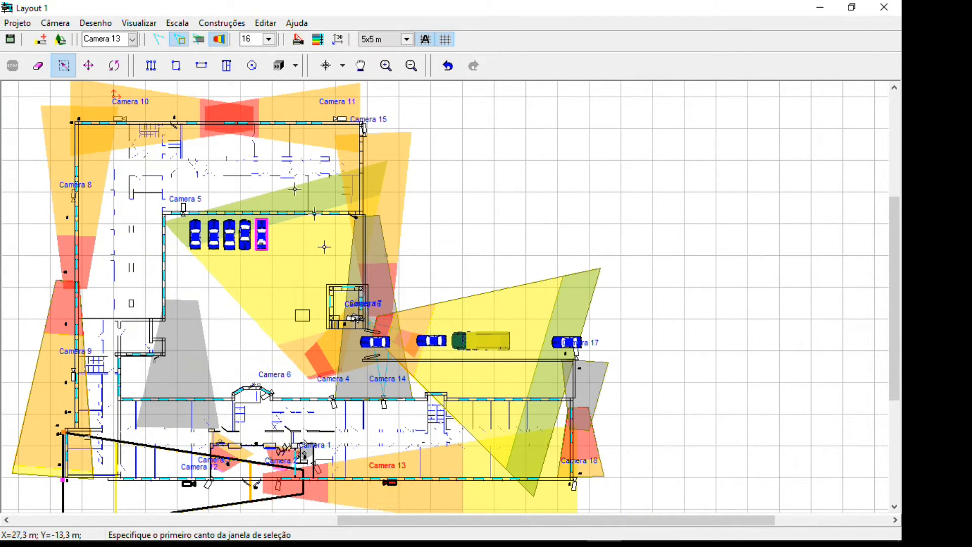
click(68, 71)
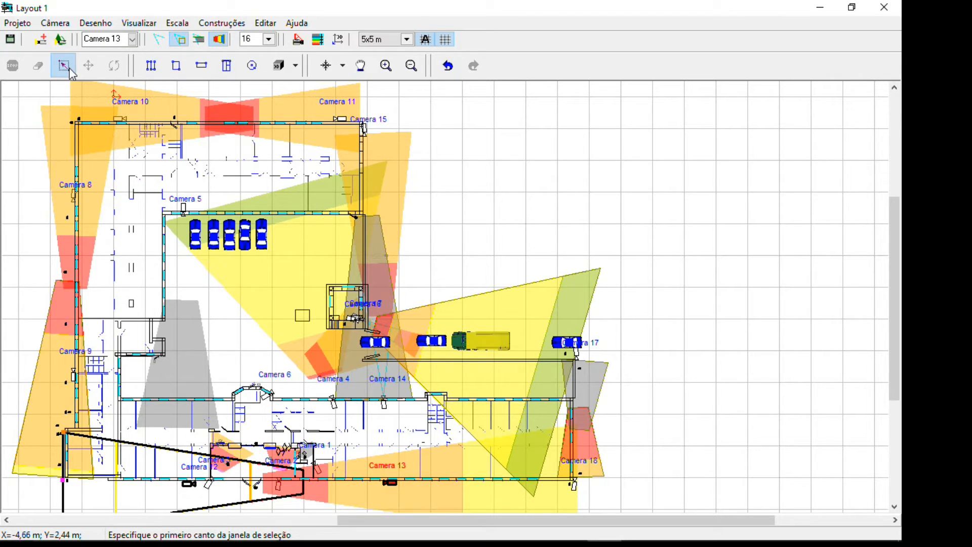
click(260, 234)
click(244, 234)
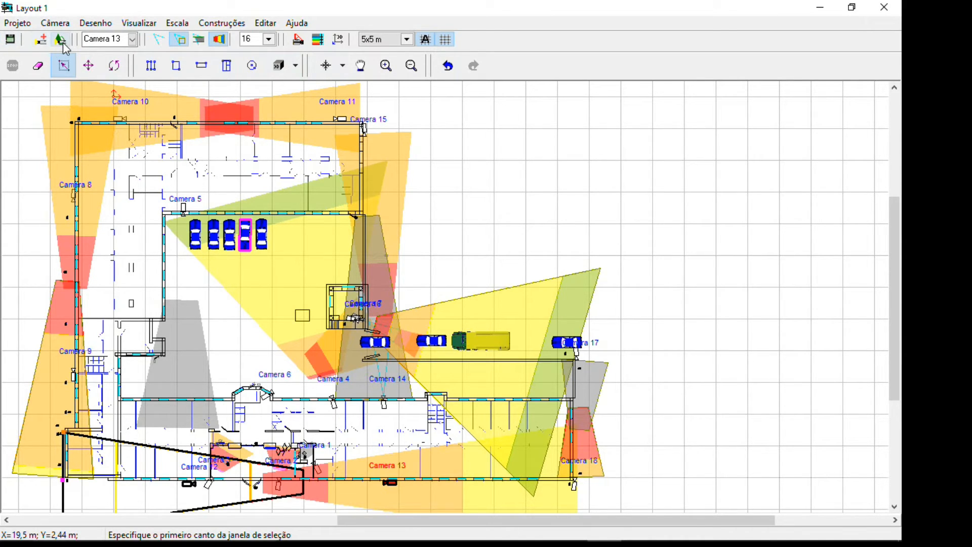
Examine the list of layout cameras and the list of available lens focal lengths without changing either
click(133, 40)
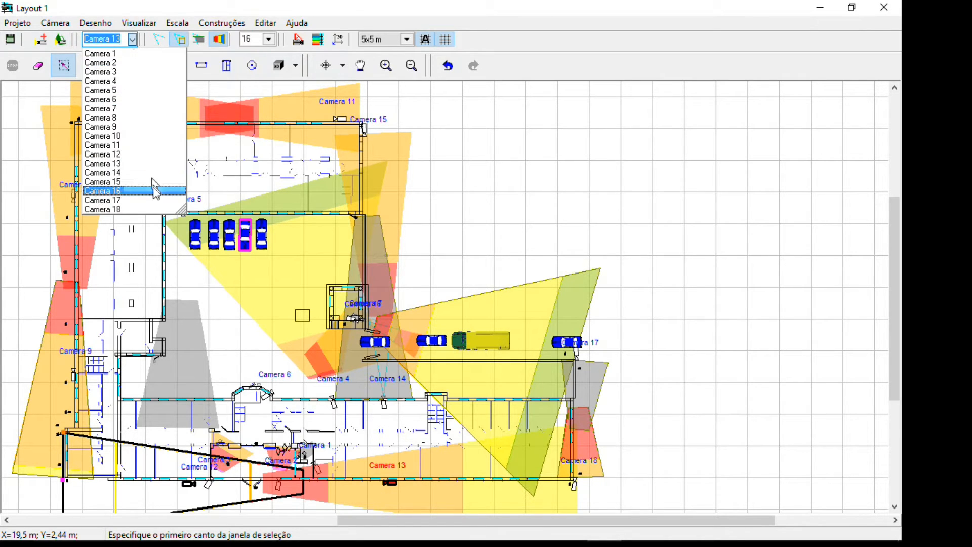
click(140, 2)
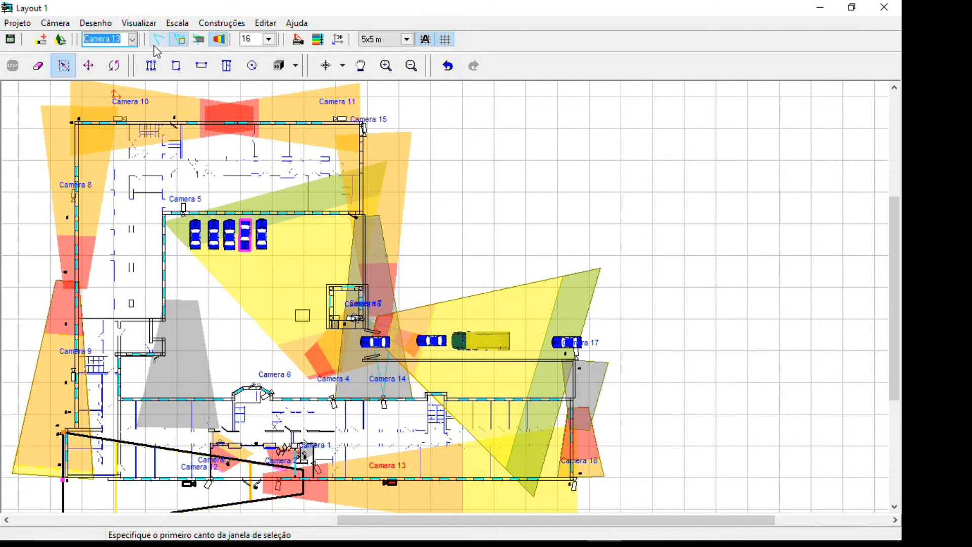
click(268, 39)
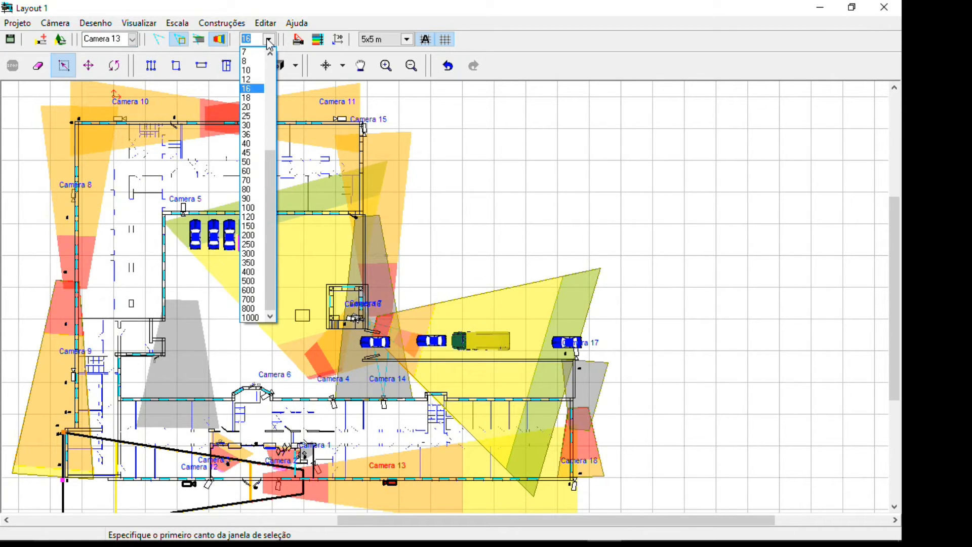
click(261, 41)
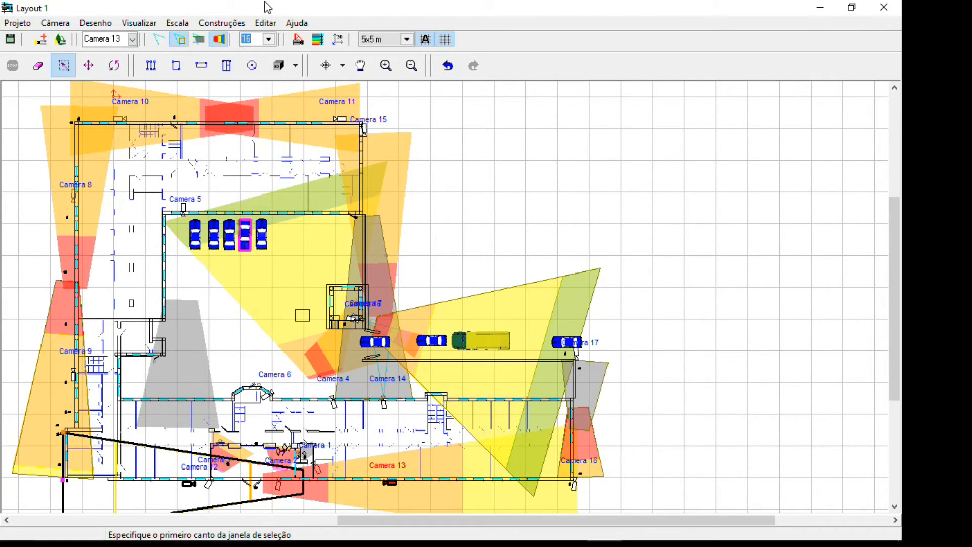
click(268, 39)
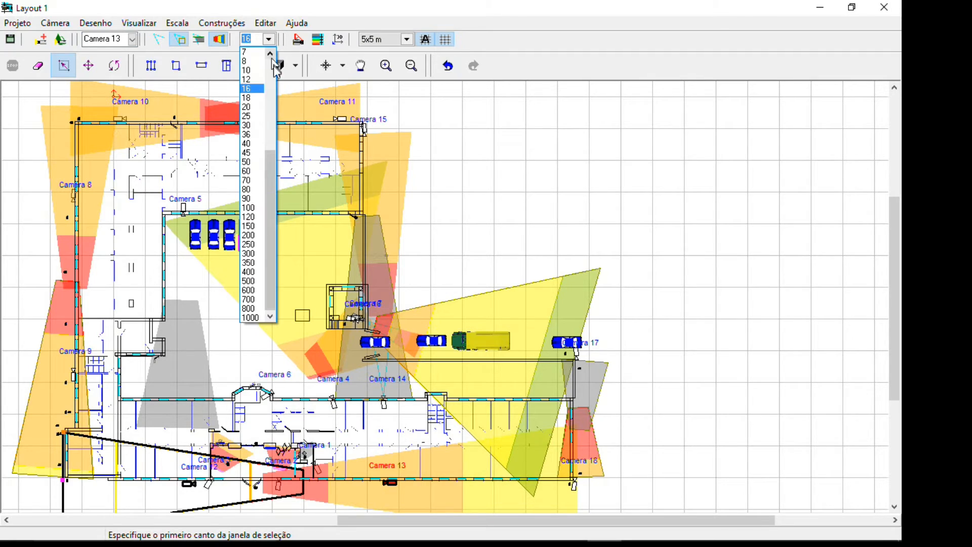
drag(277, 173, 241, 47)
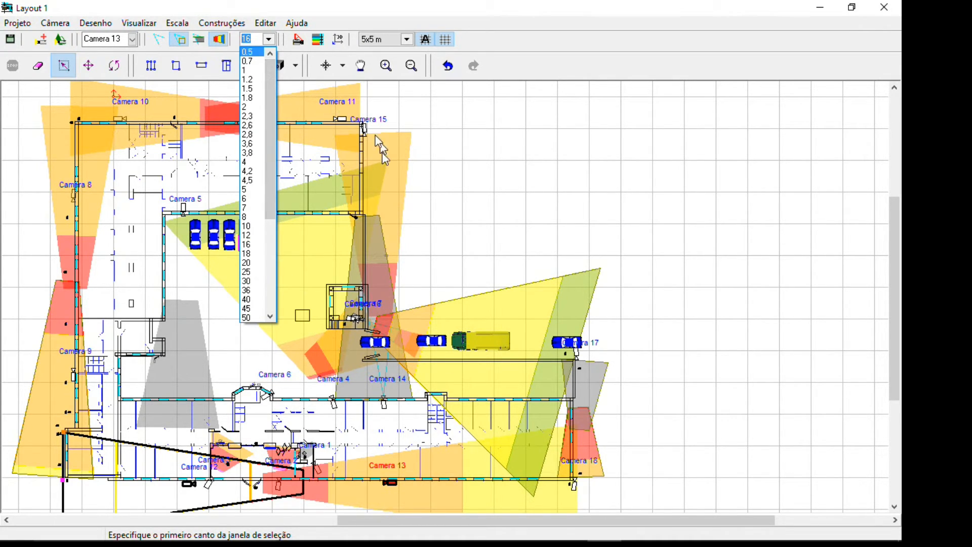
click(287, 7)
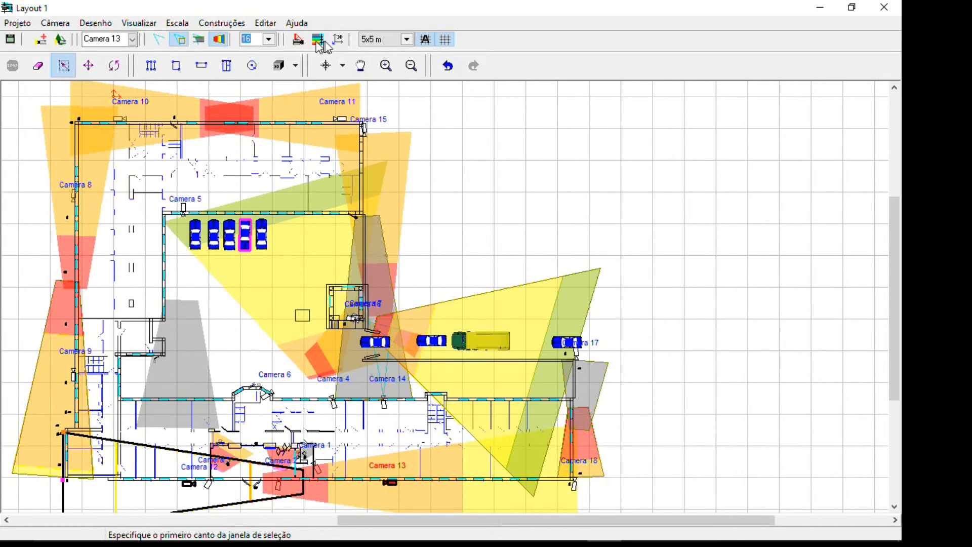
Open the 3D window for Camera 13 and place it over the upper-right part of the layout, near Camera 17
click(336, 42)
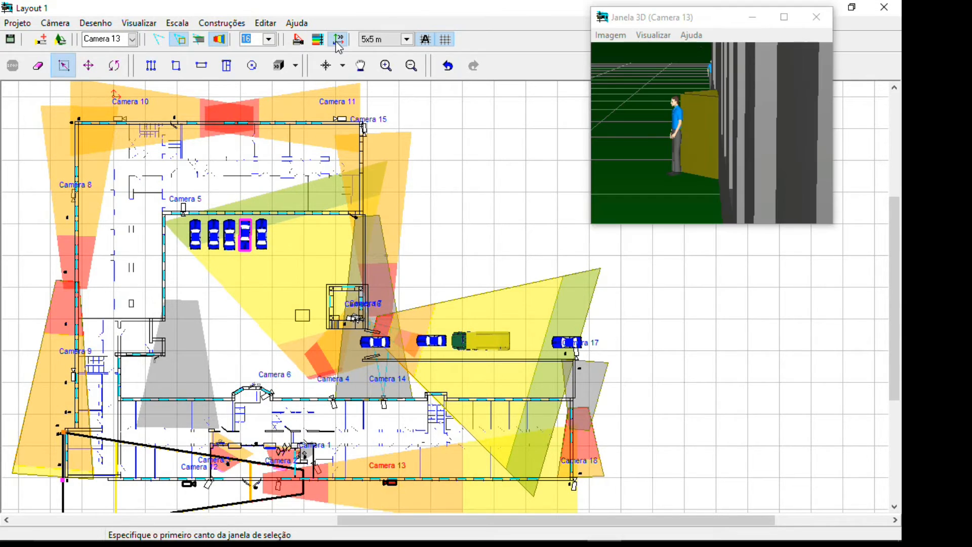
drag(716, 21, 678, 70)
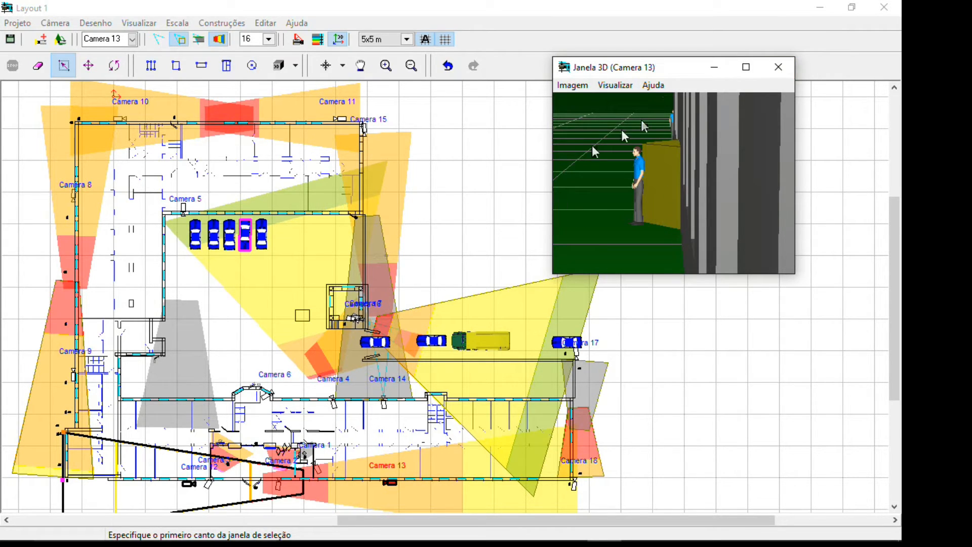
drag(660, 78, 619, 106)
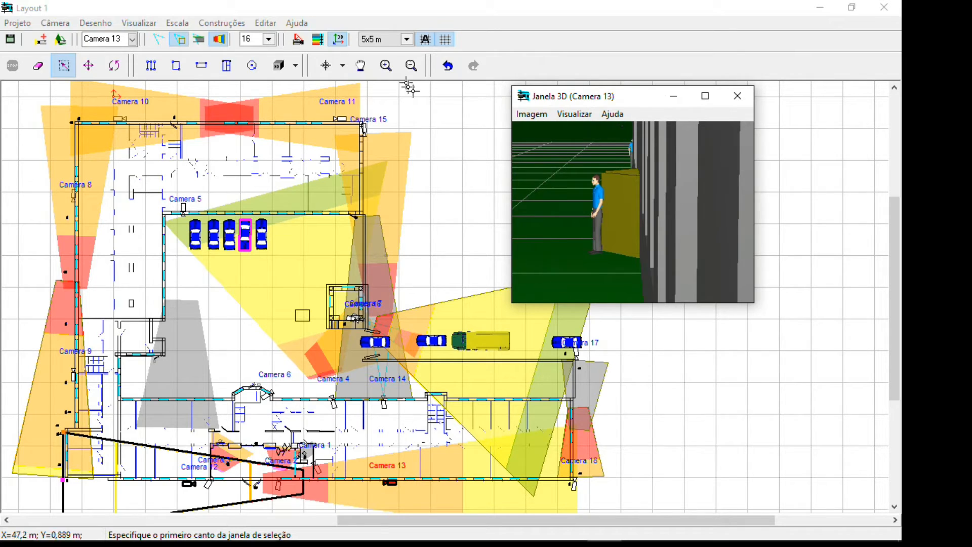
Make Camera 13 the active camera and select it on the plan, outside the building's lower wall
click(132, 39)
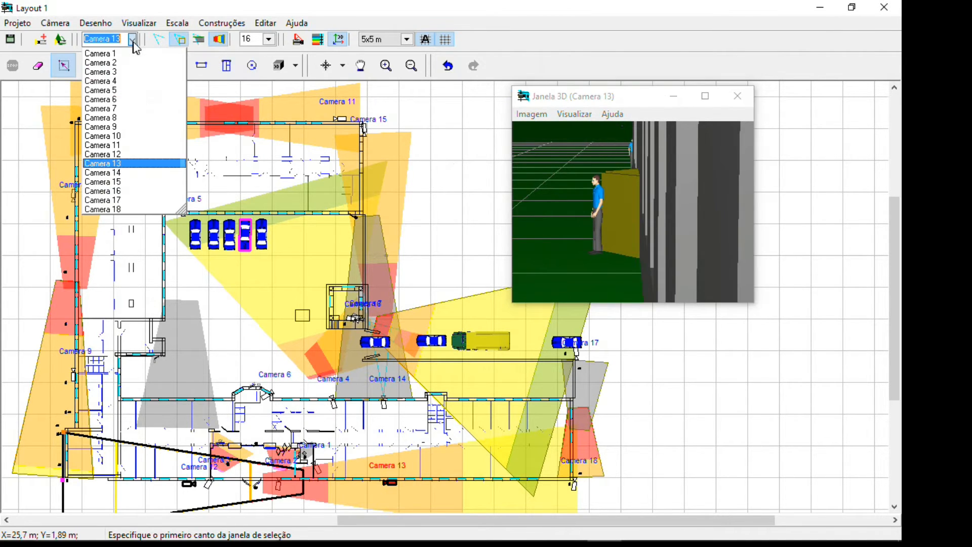
click(148, 163)
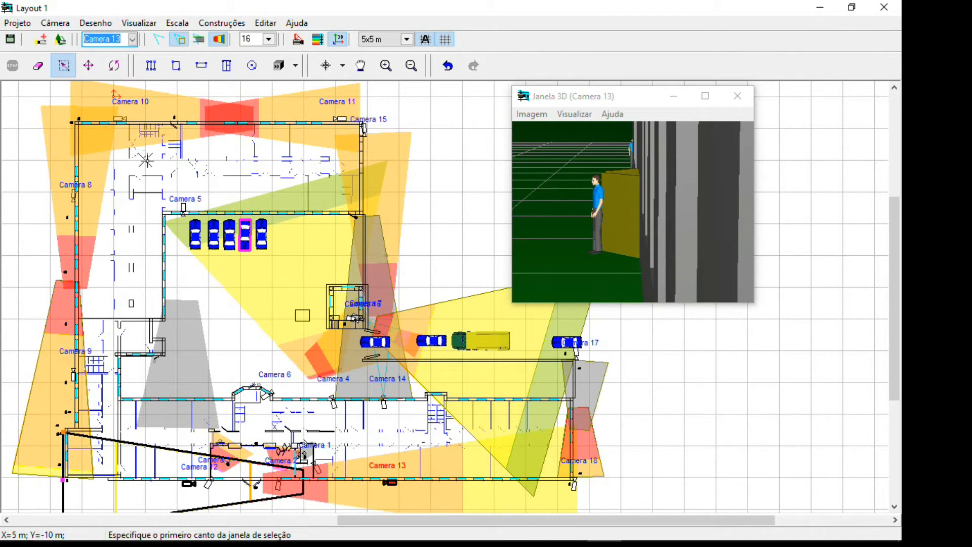
right_drag(361, 454, 435, 499)
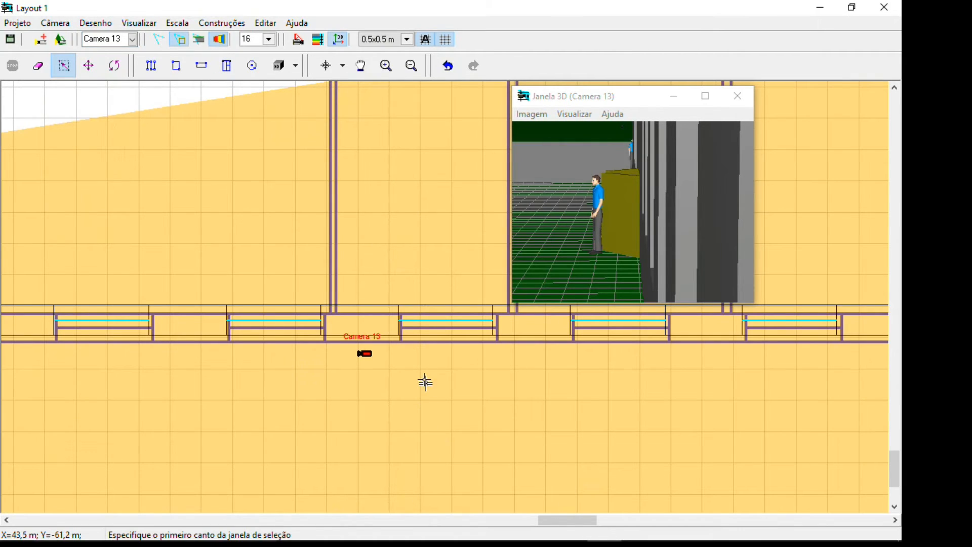
click(365, 353)
scroll(364, 353, down, 2)
click(361, 353)
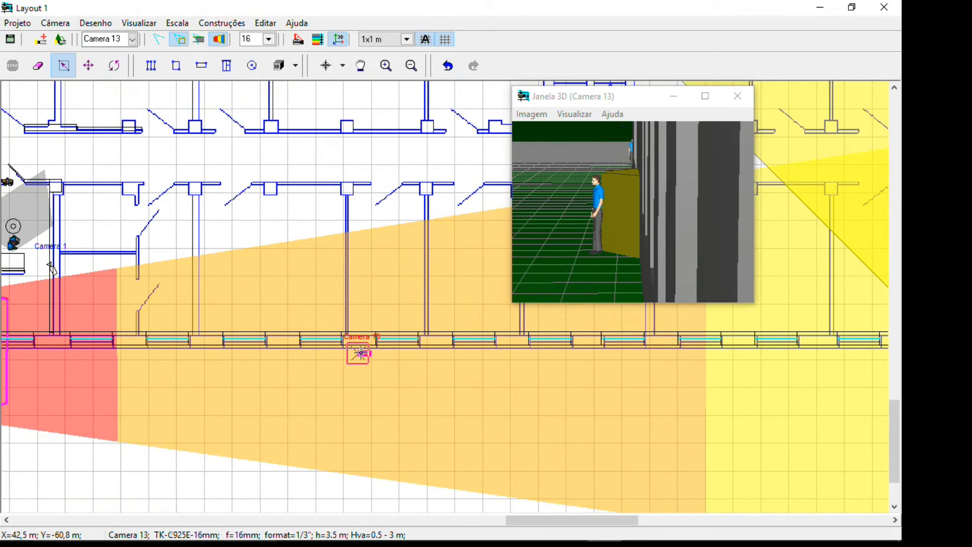
scroll(361, 353, down, 3)
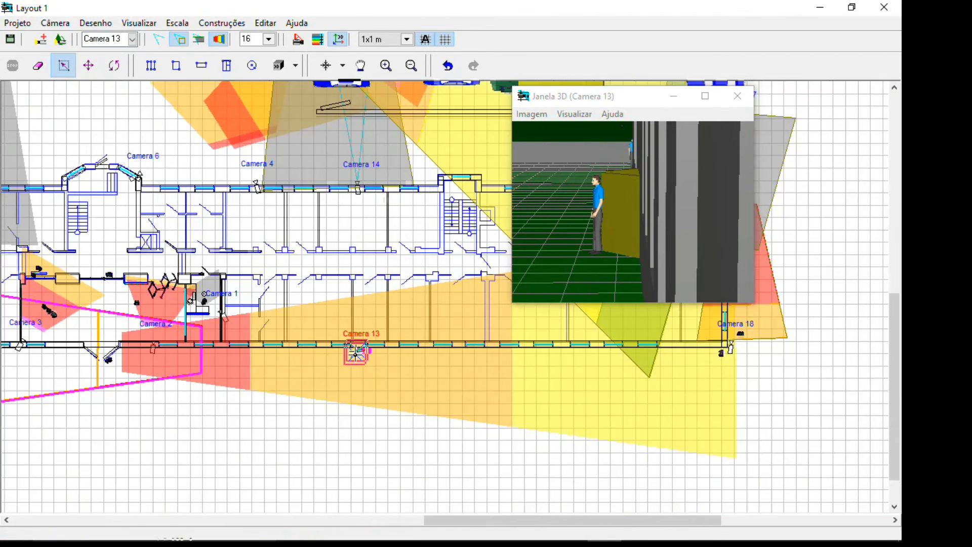
scroll(219, 381, down, 1)
middle_drag(235, 388, 441, 462)
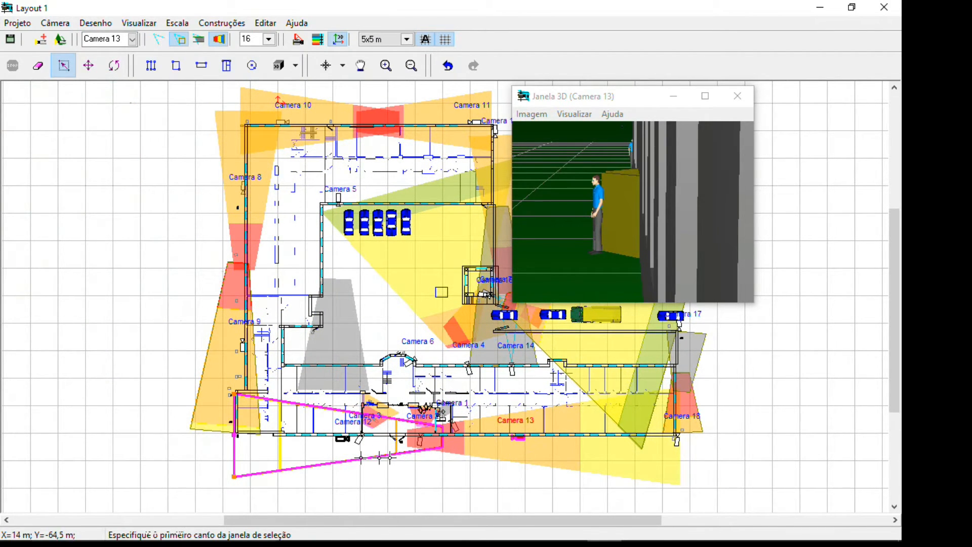
Move the far edge of Camera 13's view area away from the building and set its focal length to 8 mm
click(235, 436)
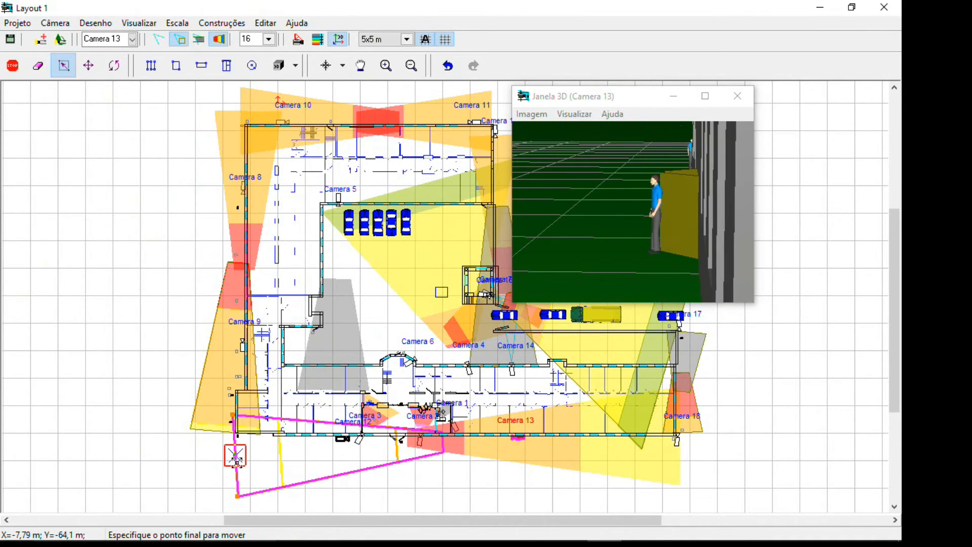
click(237, 465)
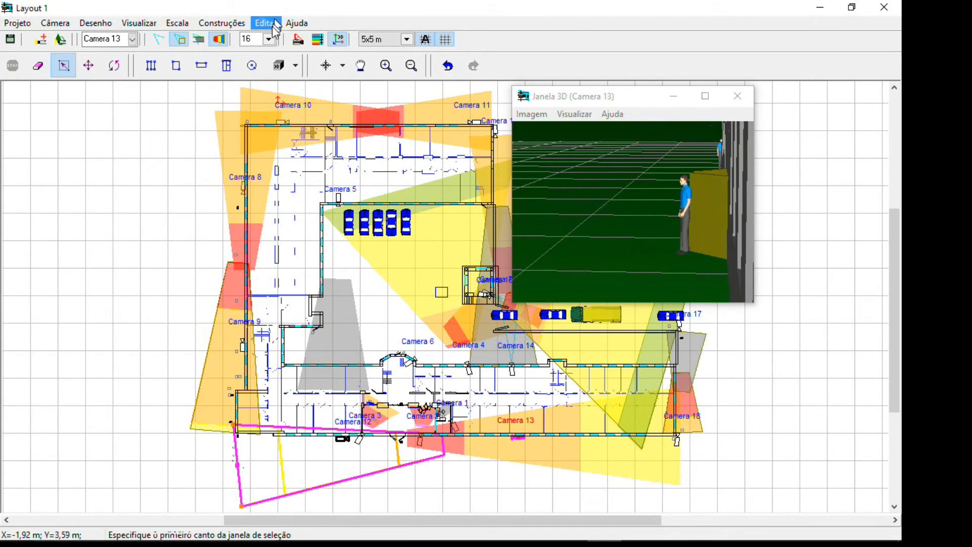
click(269, 39)
click(251, 66)
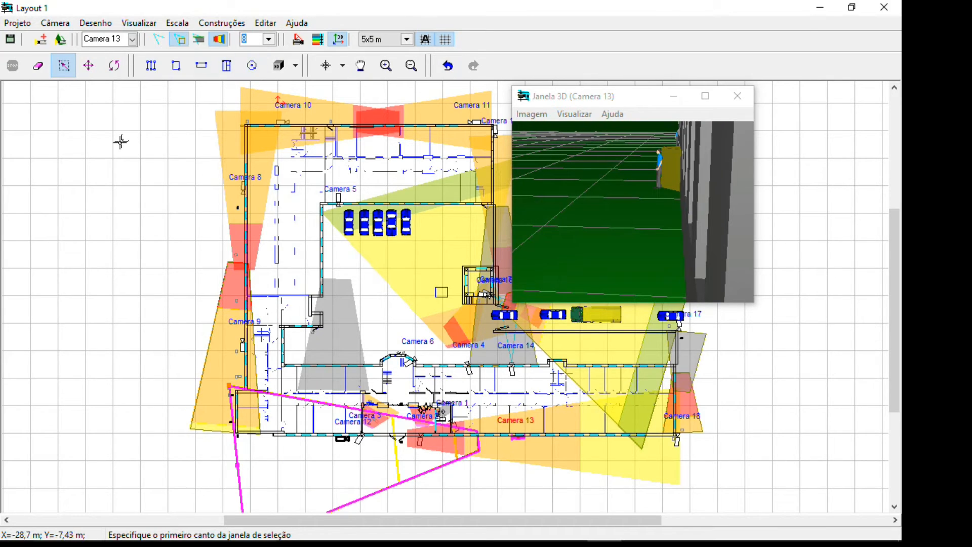
Set Camera 13's focal length to 2.8 mm and reexamine the focal length list without another change
scroll(113, 375, up, 2)
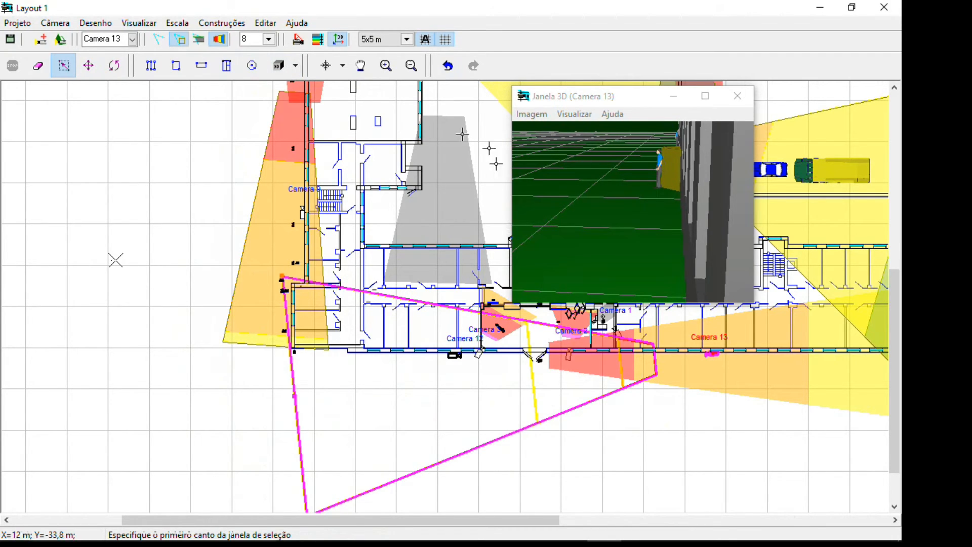
click(268, 39)
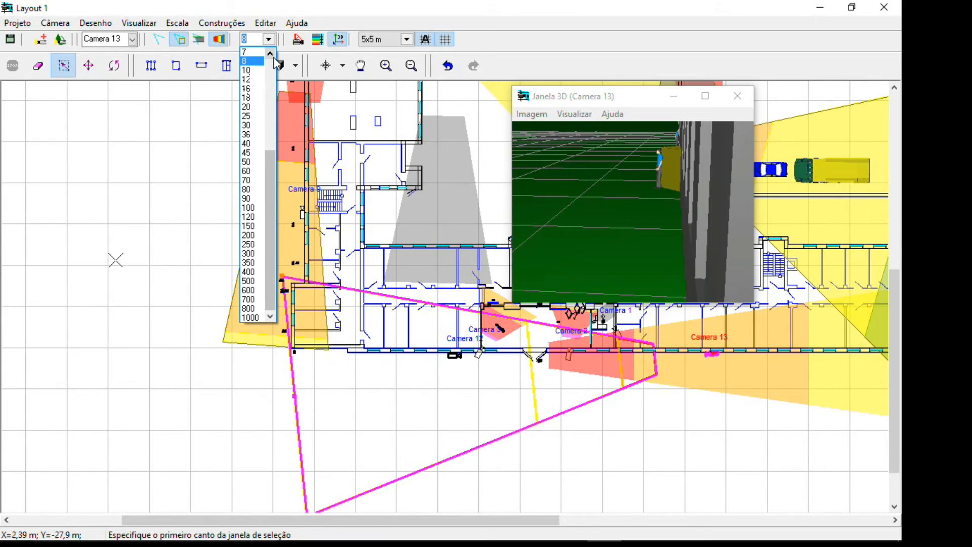
click(270, 52)
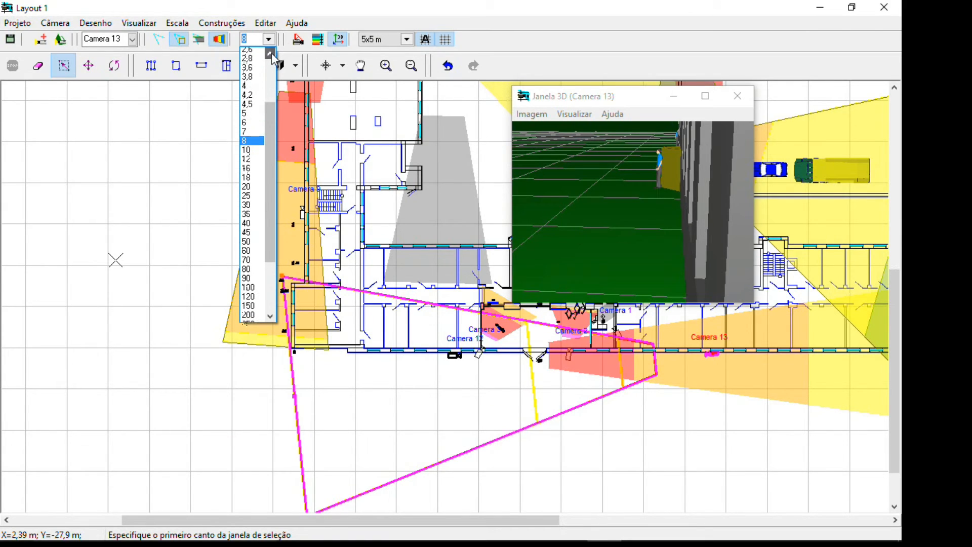
click(254, 63)
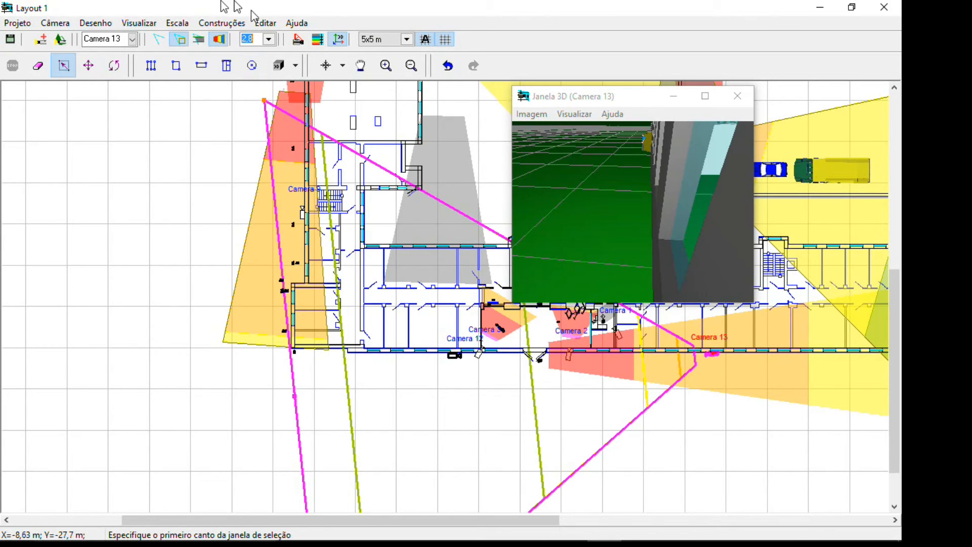
click(269, 40)
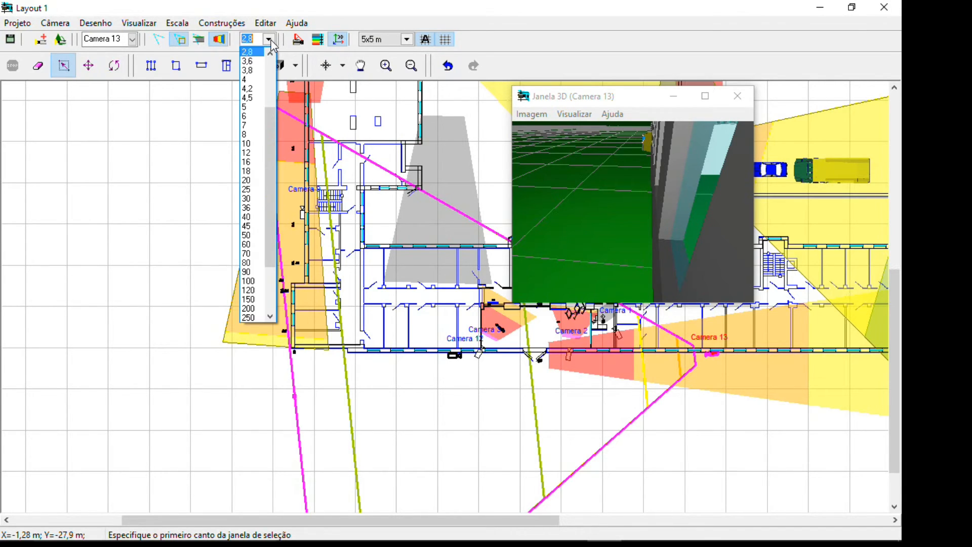
click(279, 30)
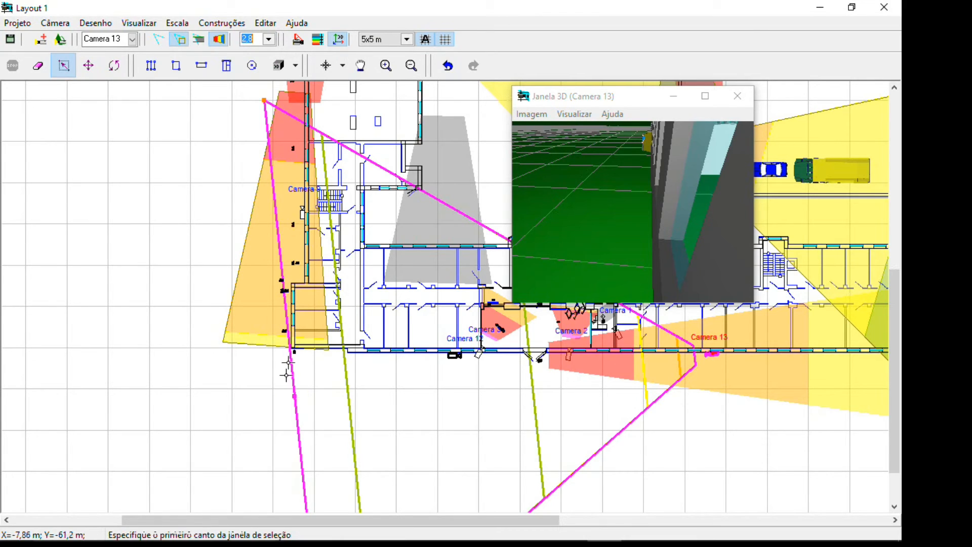
Narrow Camera 13's view area by its upper far corner to a 19.9 mm focal length and bring its far edge slightly closer to the camera
click(268, 100)
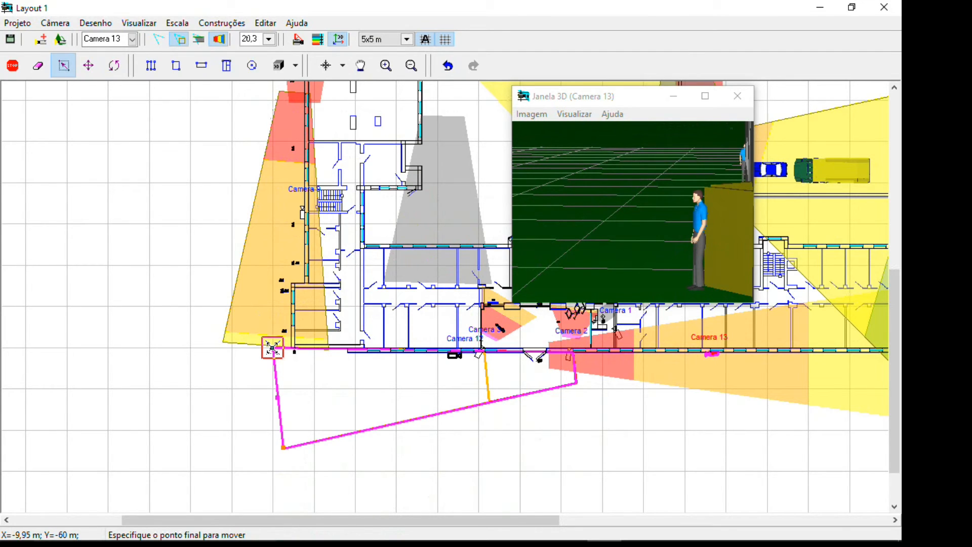
click(260, 346)
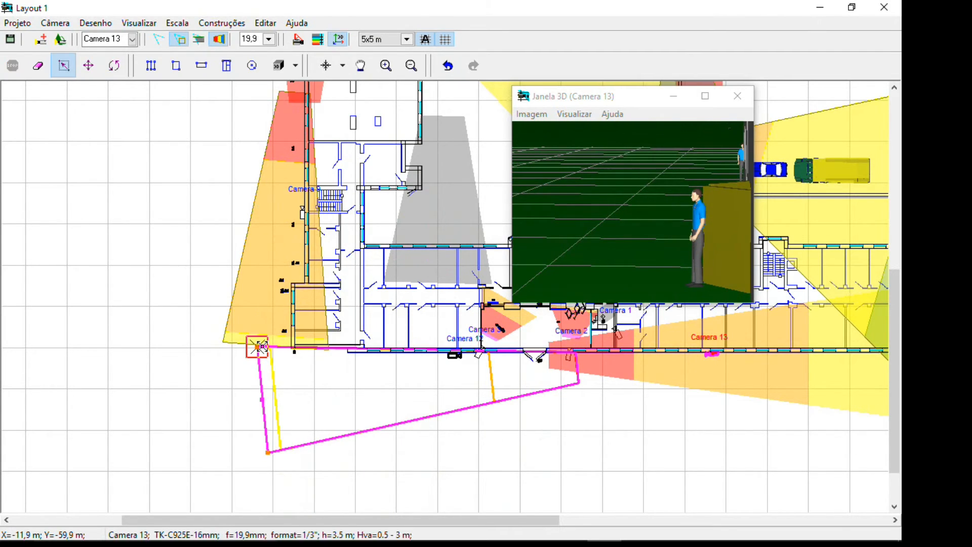
click(259, 399)
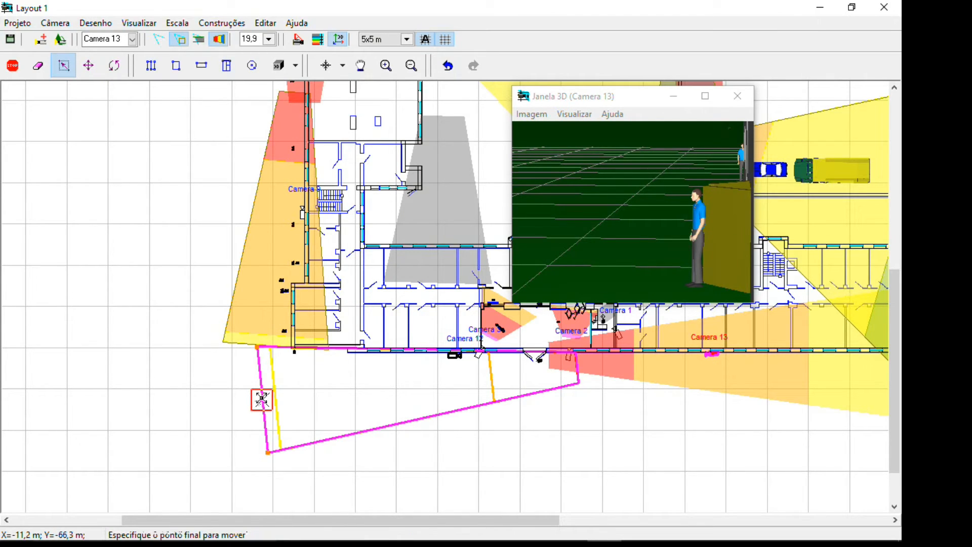
click(261, 400)
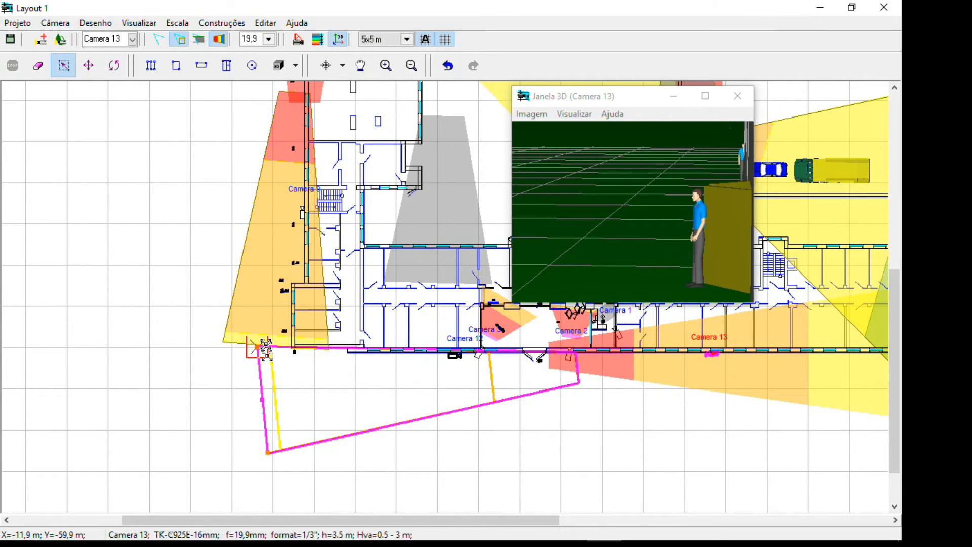
click(261, 400)
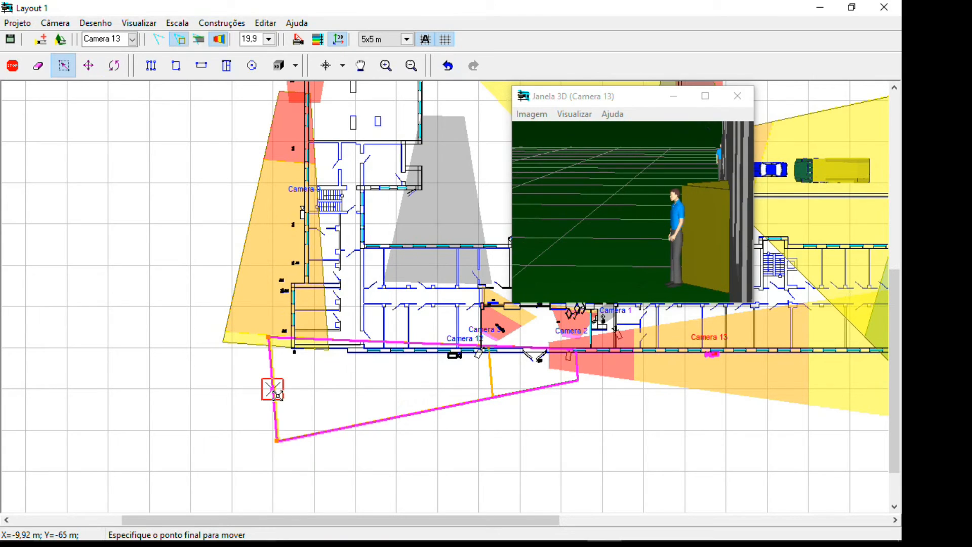
click(274, 399)
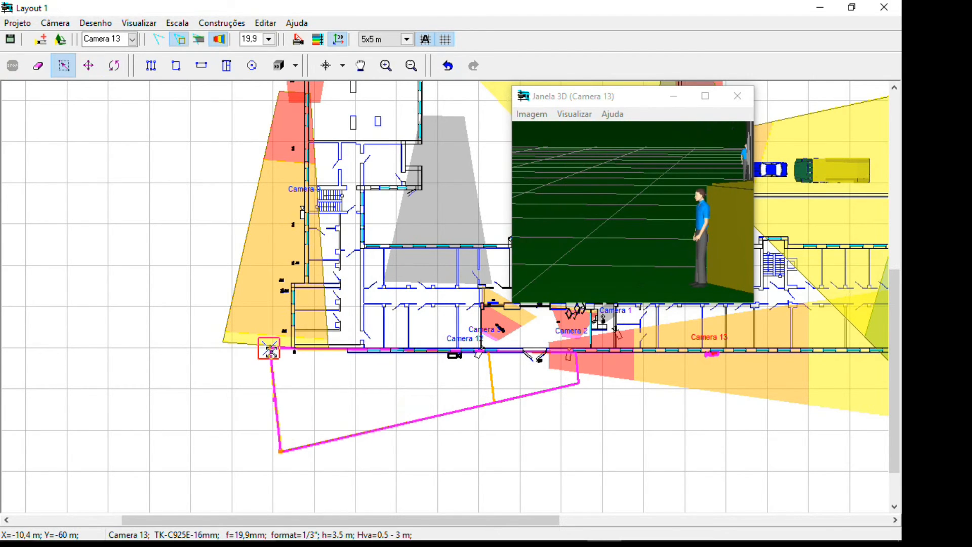
Widen Camera 13's view area by its upper far corner to a 17.4 mm focal length
scroll(284, 367, up, 5)
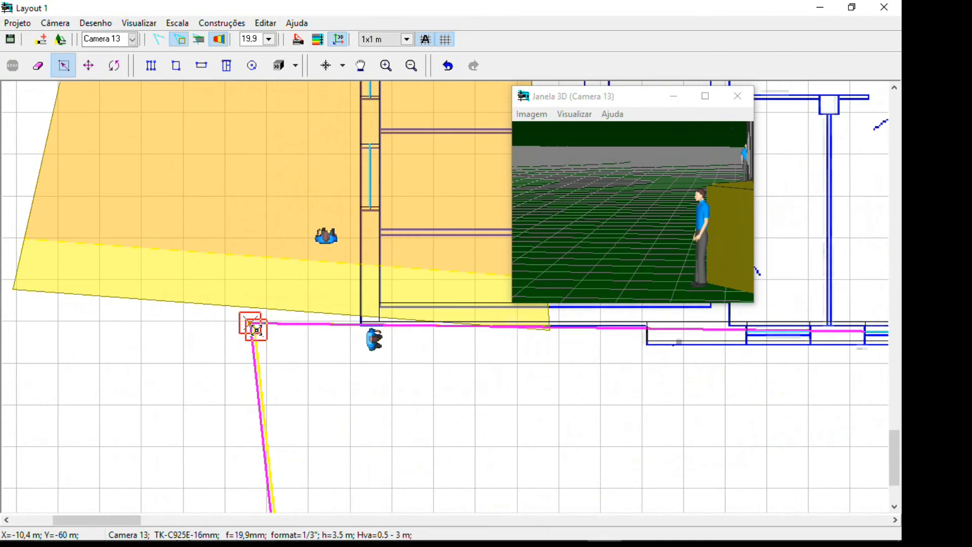
scroll(269, 351, down, 5)
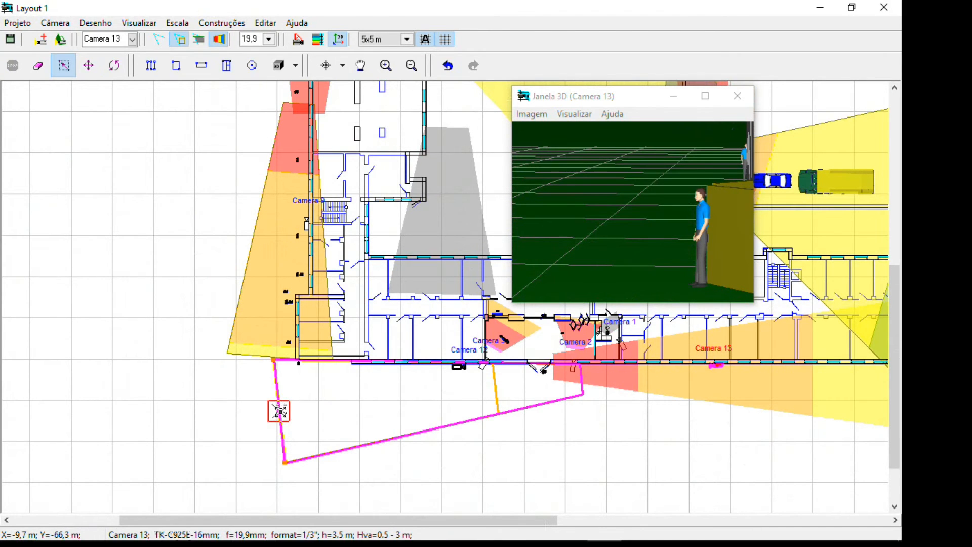
click(274, 361)
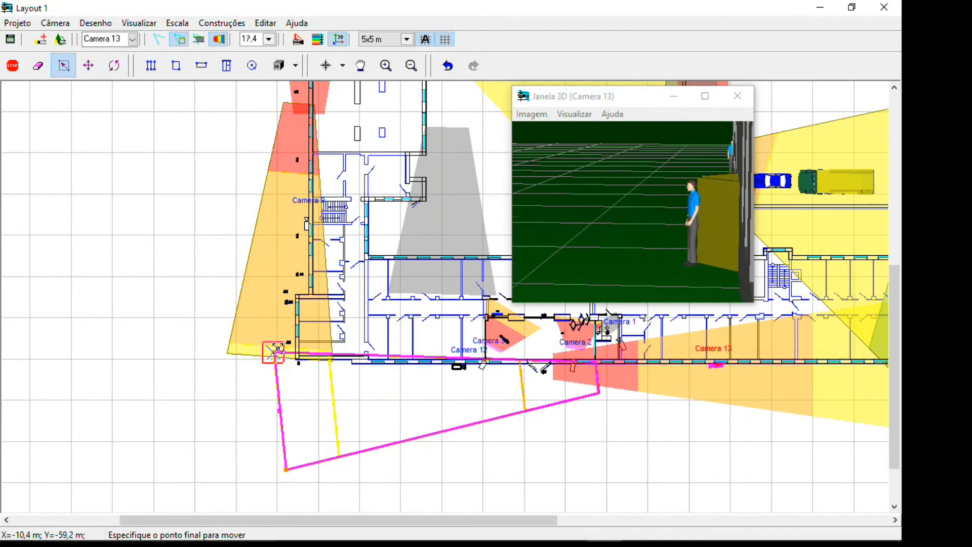
click(277, 349)
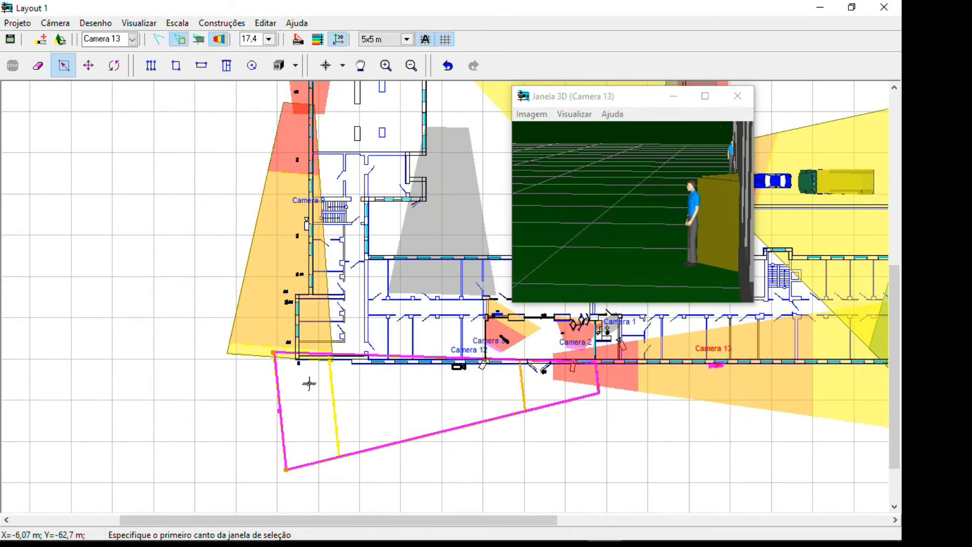
Set Camera 13's focal length to 16 mm and move its view area's far edge farther from the camera
click(268, 40)
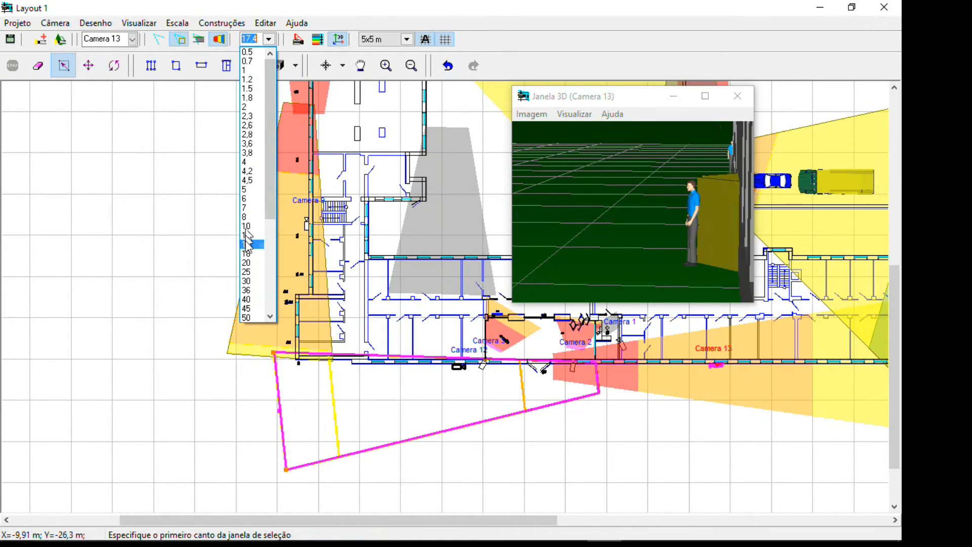
click(263, 245)
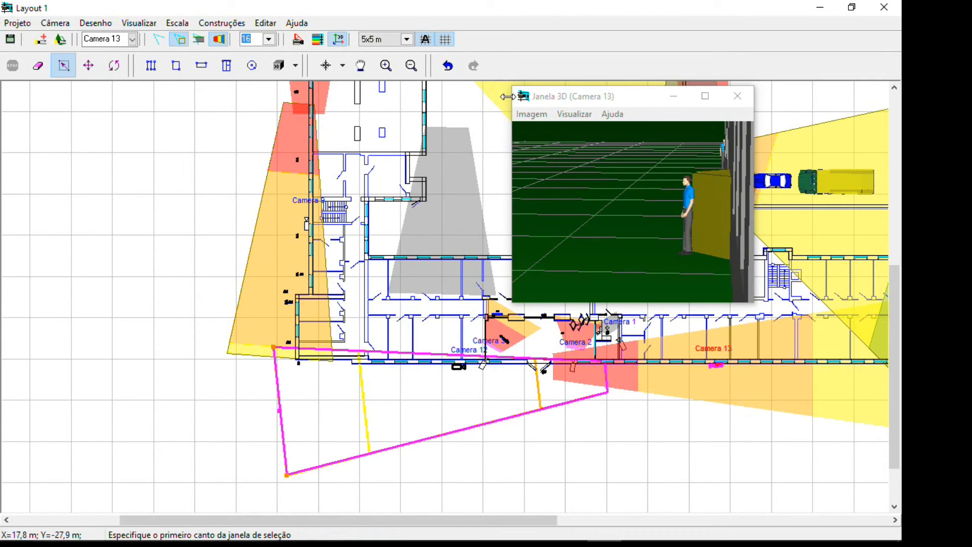
click(279, 411)
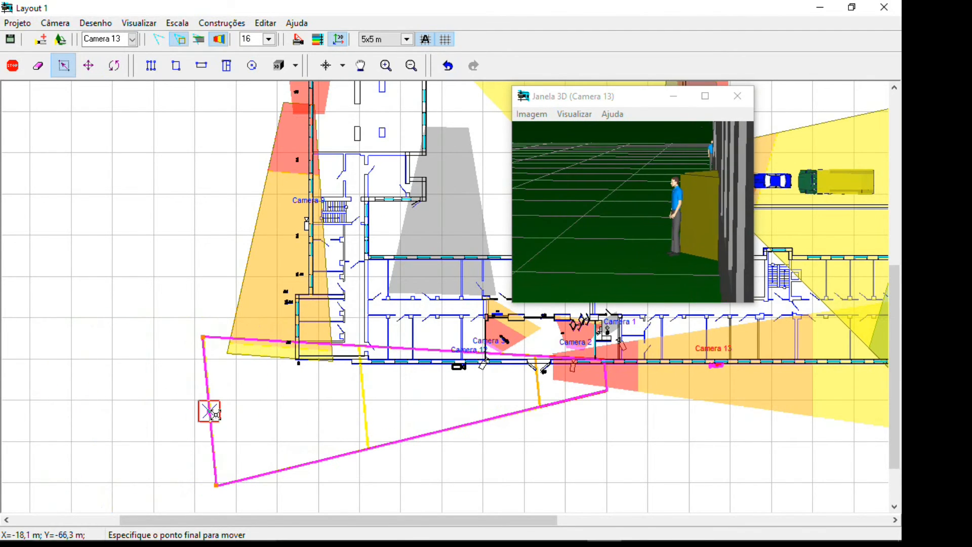
click(209, 411)
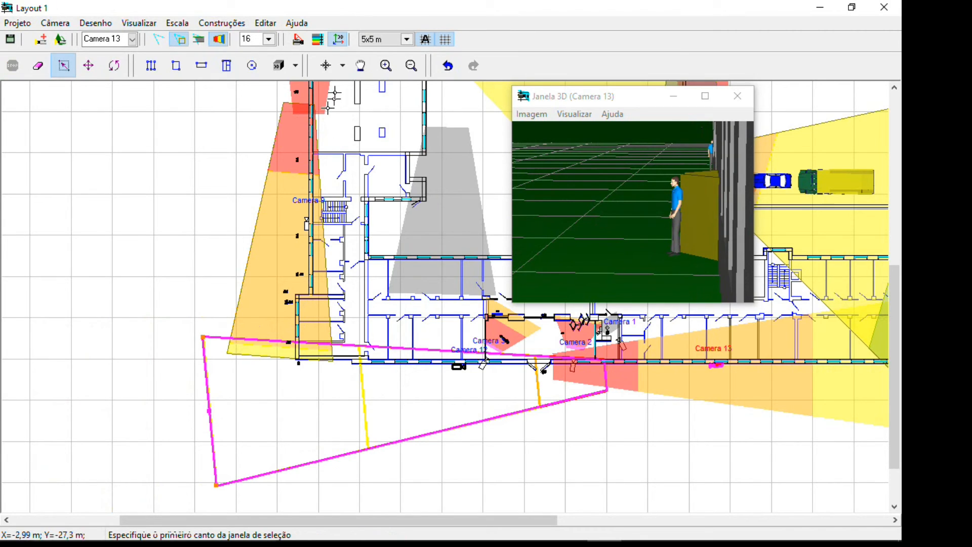
Show Camera 13's geometry window below the 3D window and extend the view area's far edge to about 74.7 m from the camera
click(298, 39)
drag(623, 237, 667, 181)
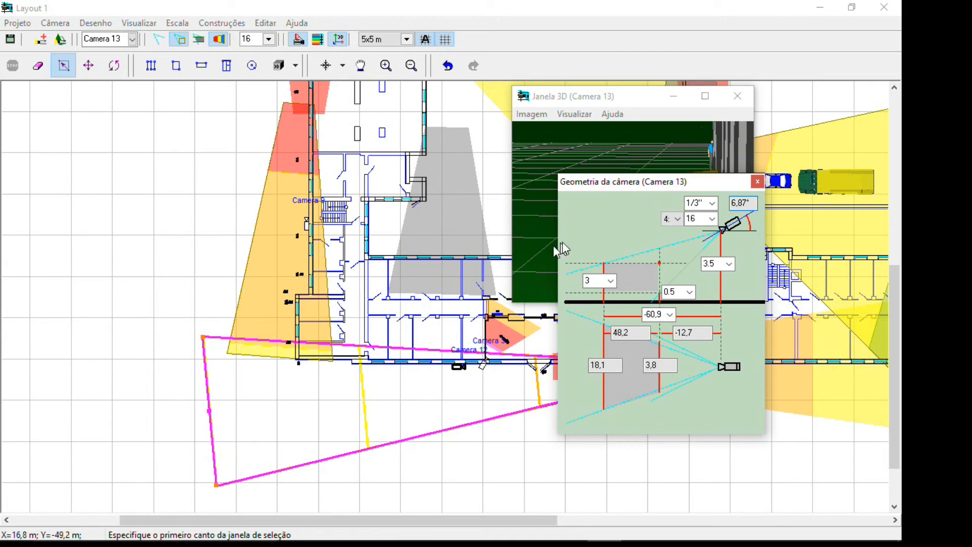
drag(649, 181, 740, 258)
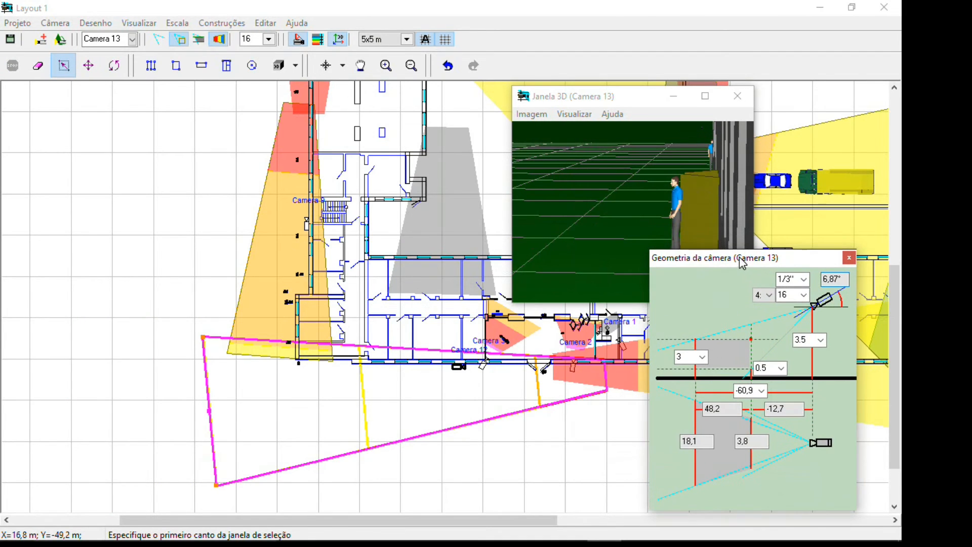
drag(642, 99, 749, 41)
click(209, 411)
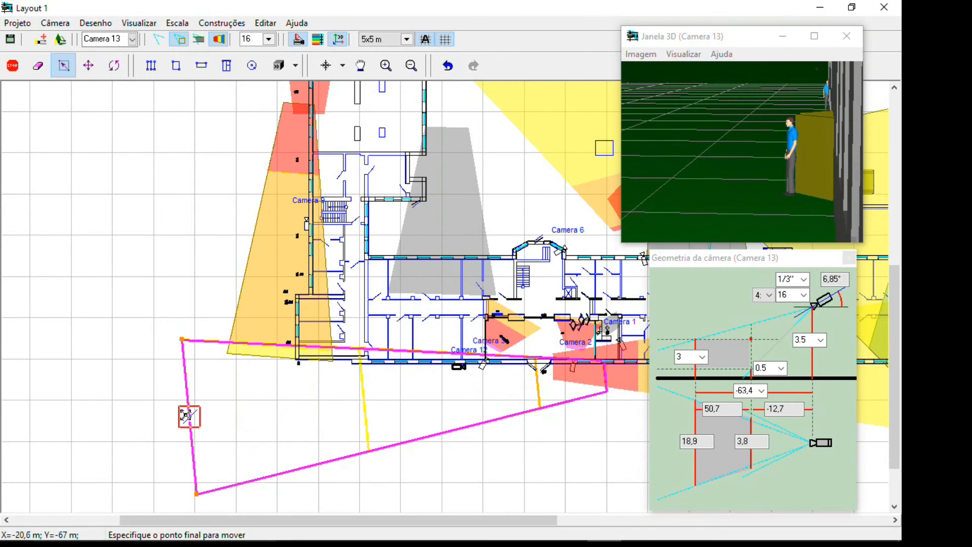
click(92, 409)
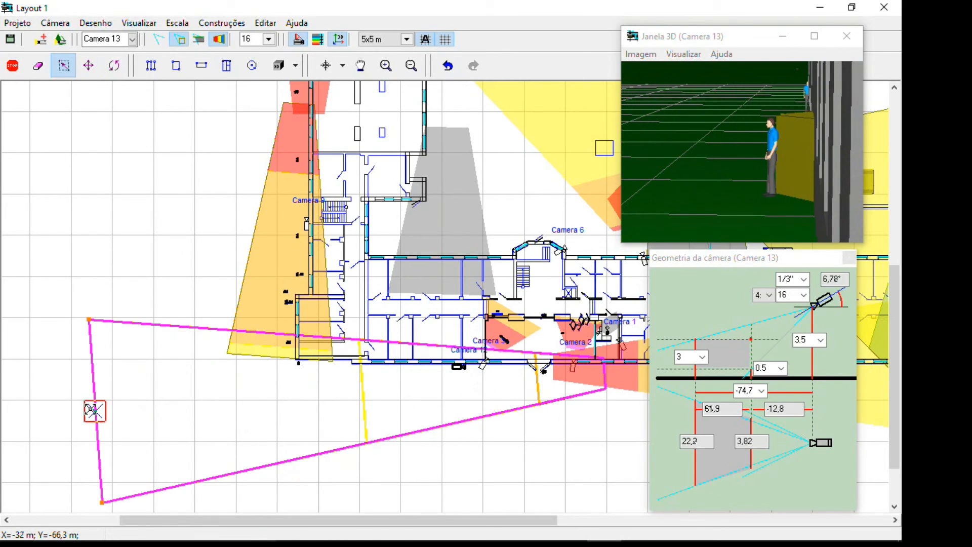
Set the upper height limit of Camera 13's view area to 6 m and pull its edge in to about 22.5 m from the camera
click(703, 357)
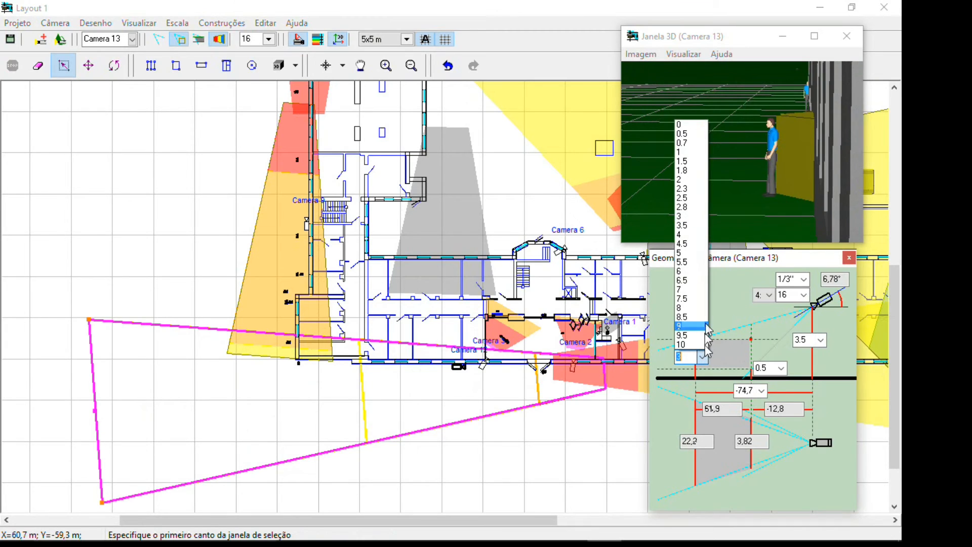
click(687, 272)
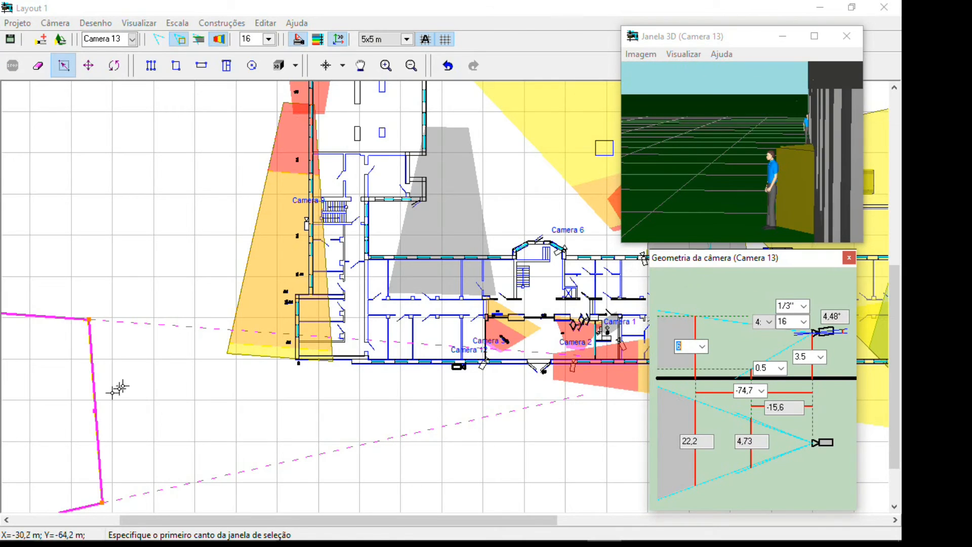
click(95, 411)
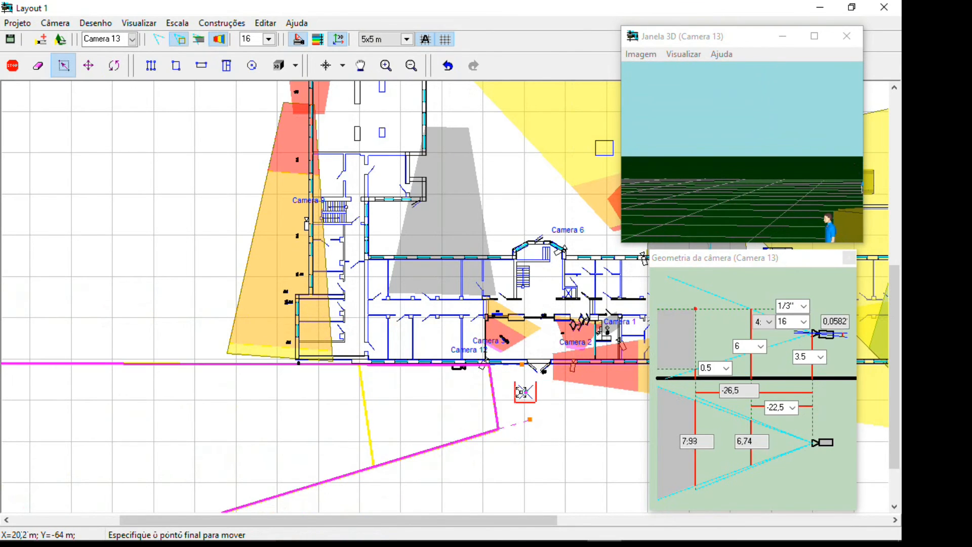
click(517, 392)
scroll(507, 400, down, 5)
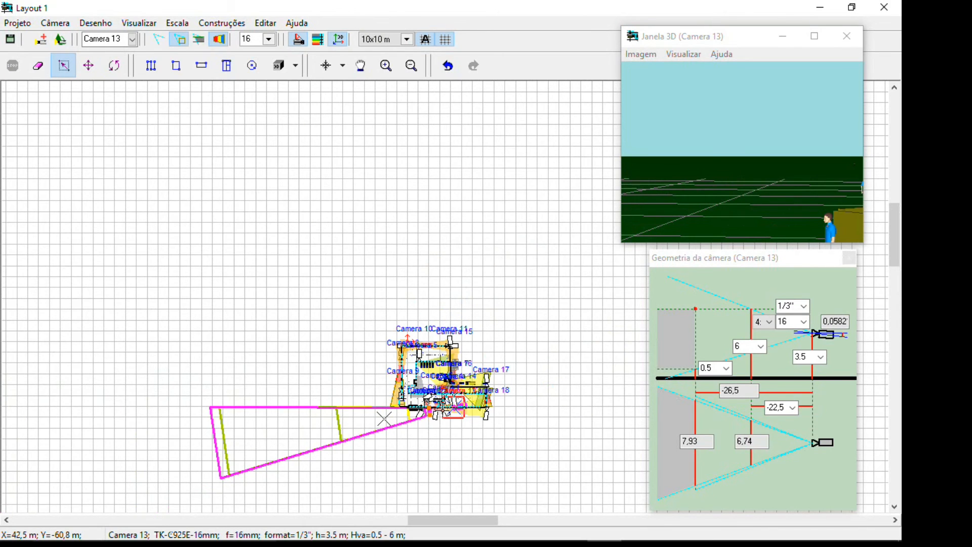
click(432, 408)
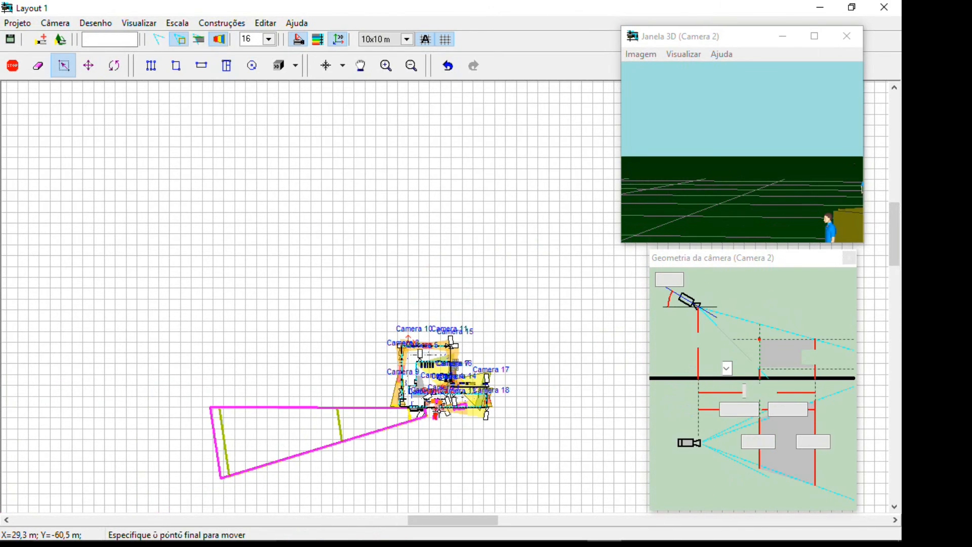
scroll(441, 410, up, 5)
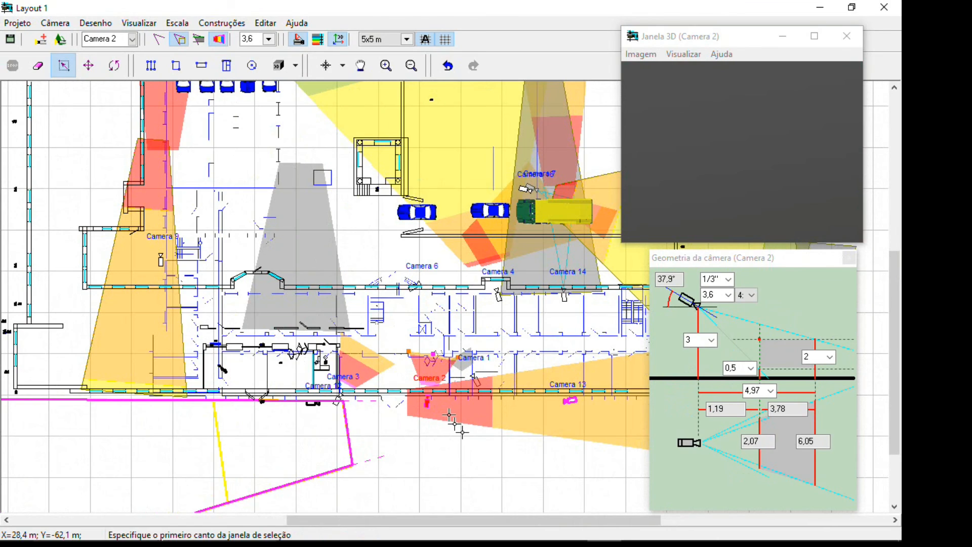
scroll(435, 424, up, 3)
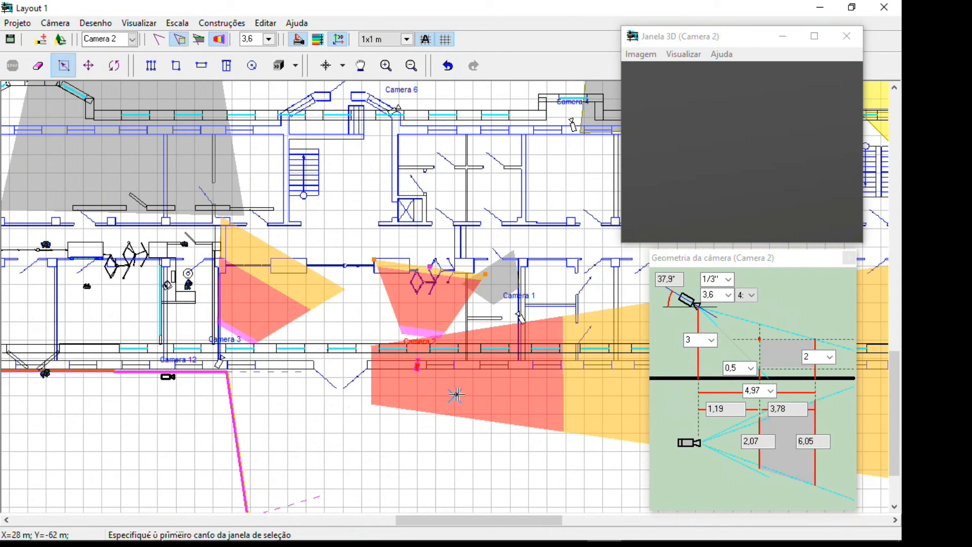
Make Camera 13 the active camera again
click(133, 41)
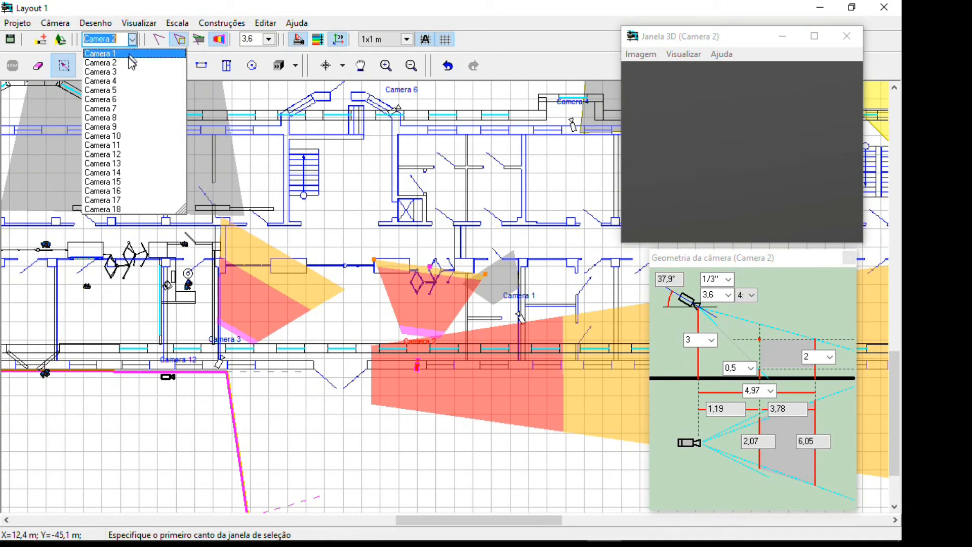
click(137, 160)
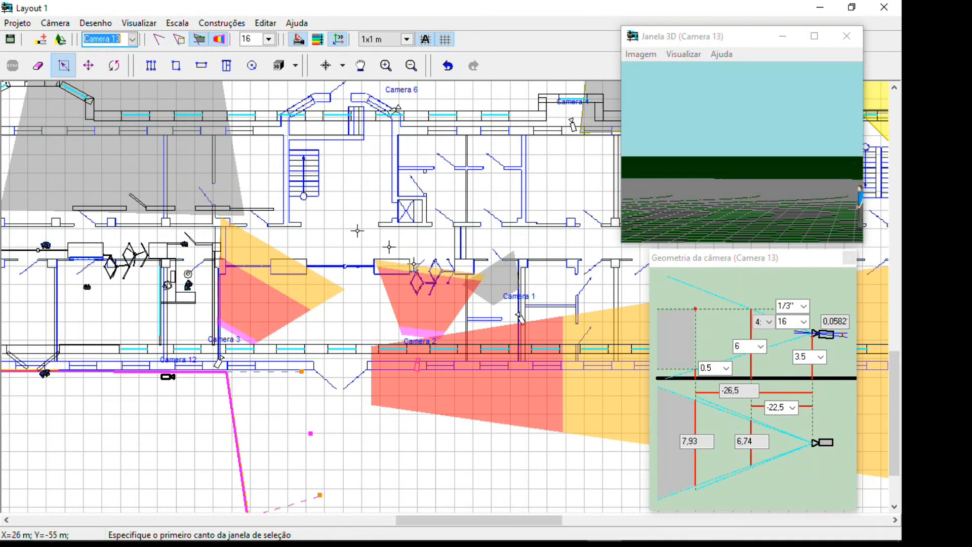
scroll(589, 373, down, 2)
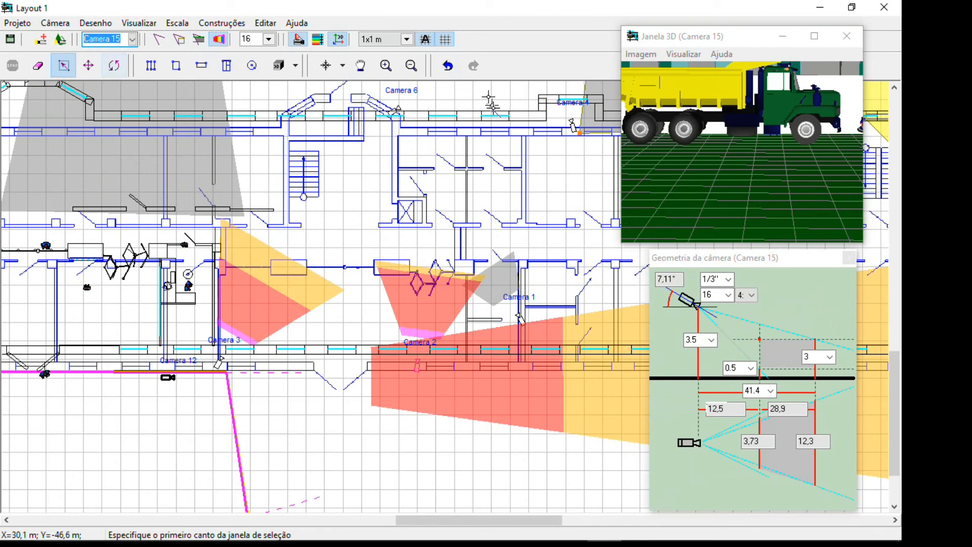
click(122, 44)
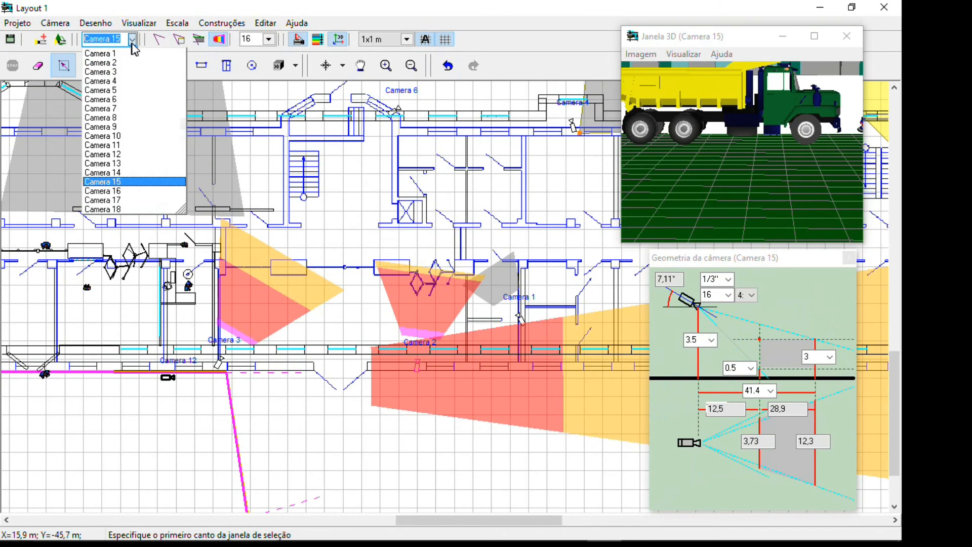
click(117, 168)
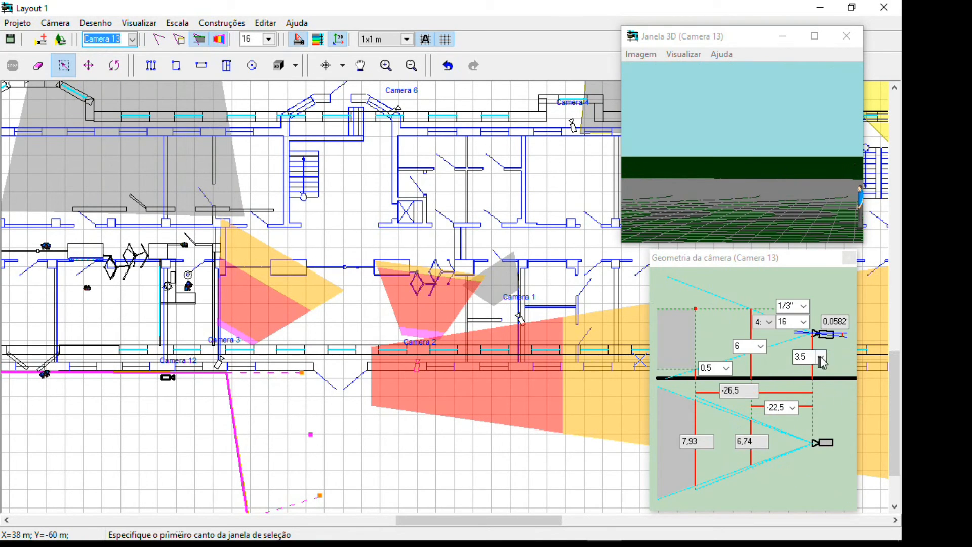
Set the upper height limit of Camera 13's view area to 2 m in the camera geometry
click(762, 348)
click(765, 350)
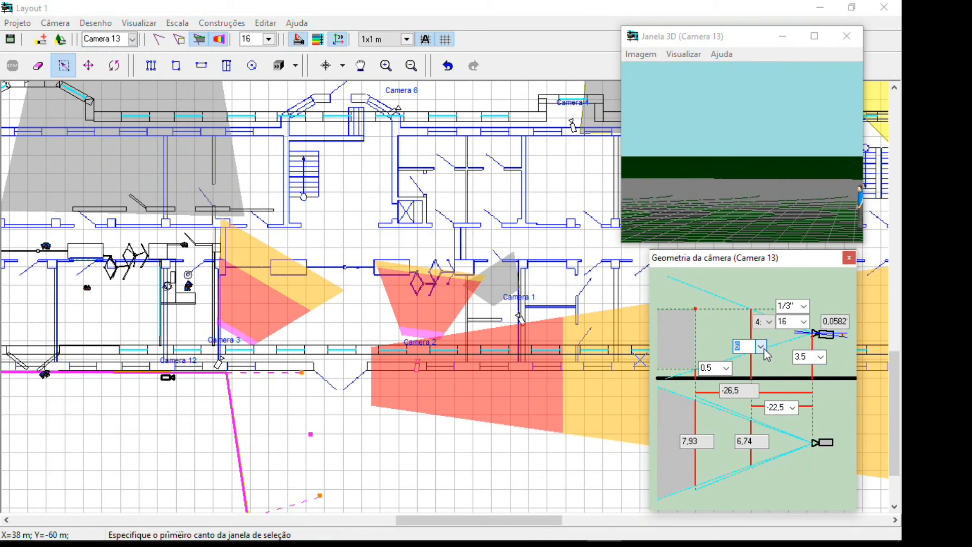
click(764, 349)
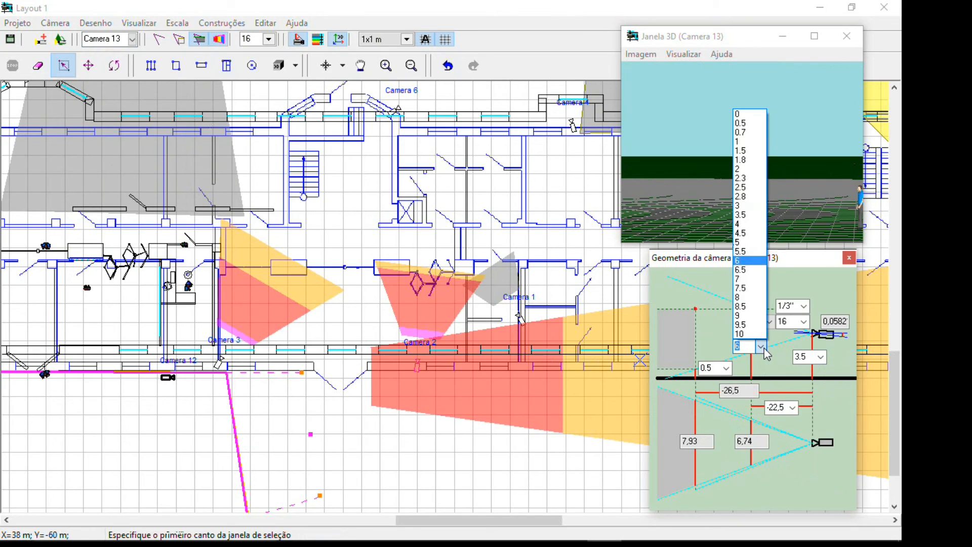
click(751, 169)
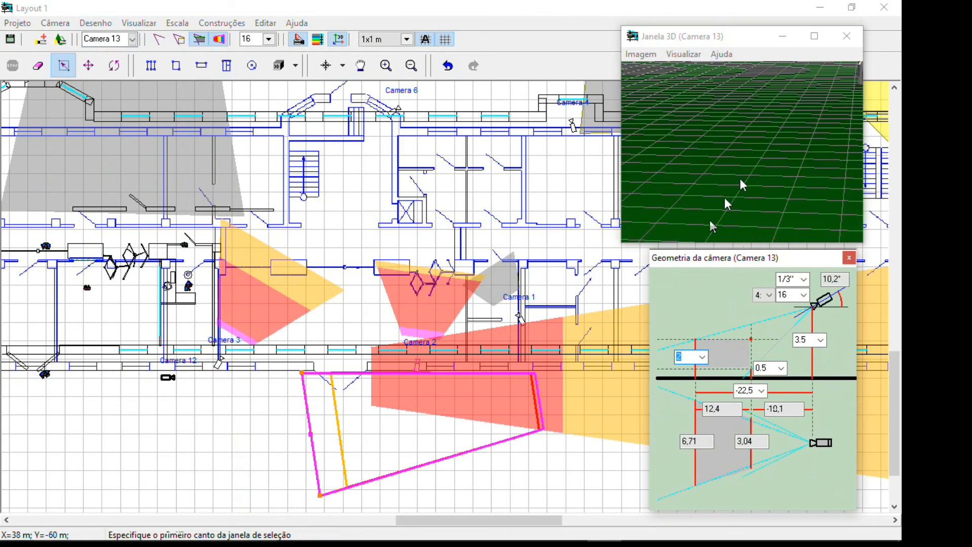
Extend the far edge of Camera 13's view area to about 67 m and set the camera's installation height to 3 m
click(303, 425)
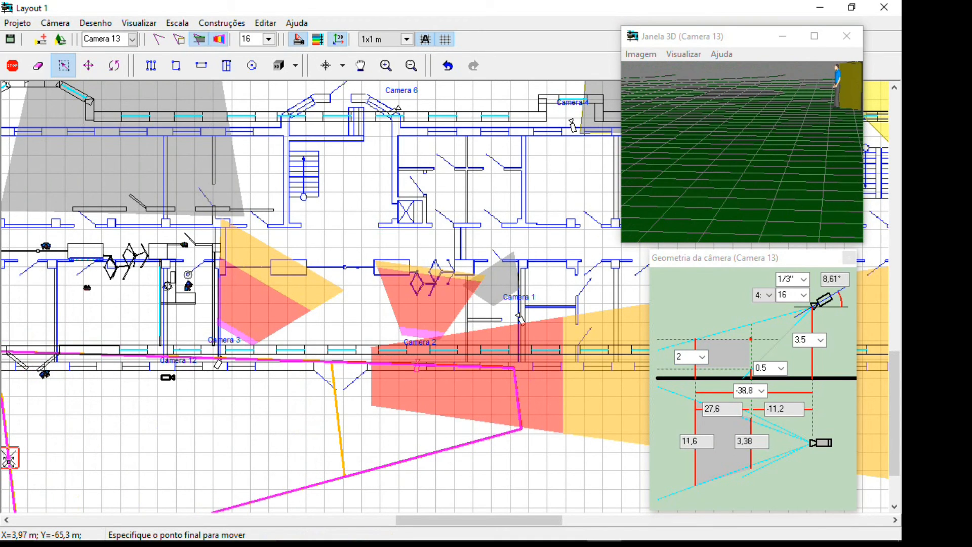
click(8, 455)
scroll(44, 461, down, 2)
mouse_move(43, 460)
middle_down()
mouse_move(172, 467)
mouse_move(290, 443)
middle_up()
click(282, 444)
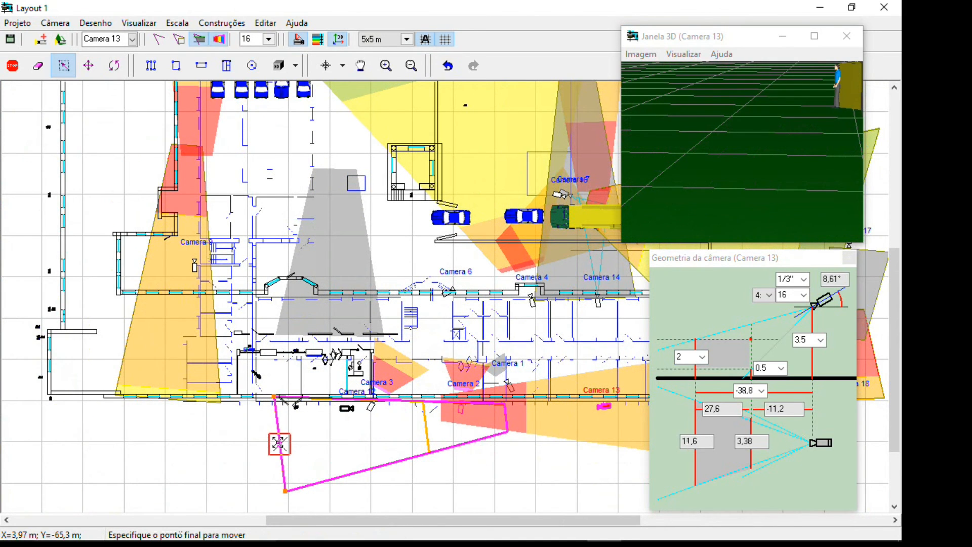
click(47, 460)
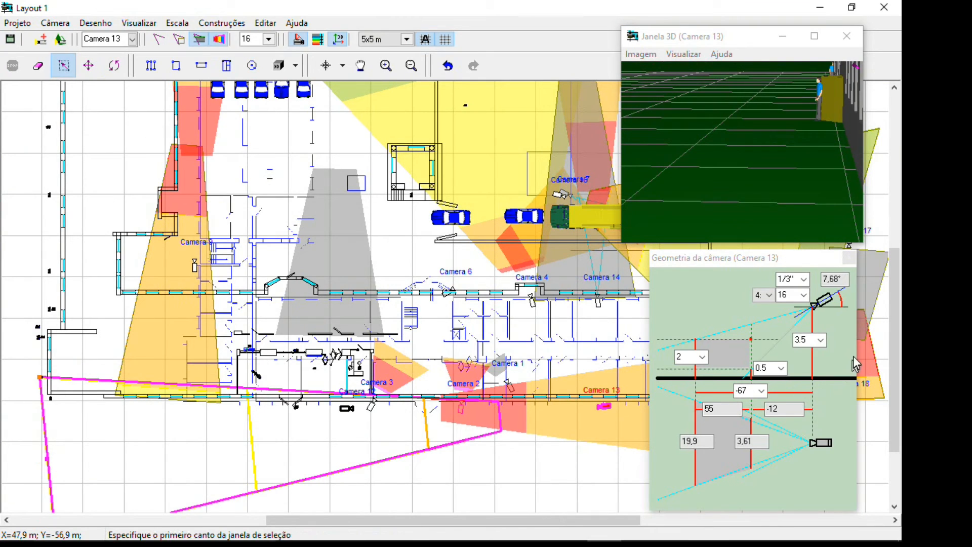
click(820, 340)
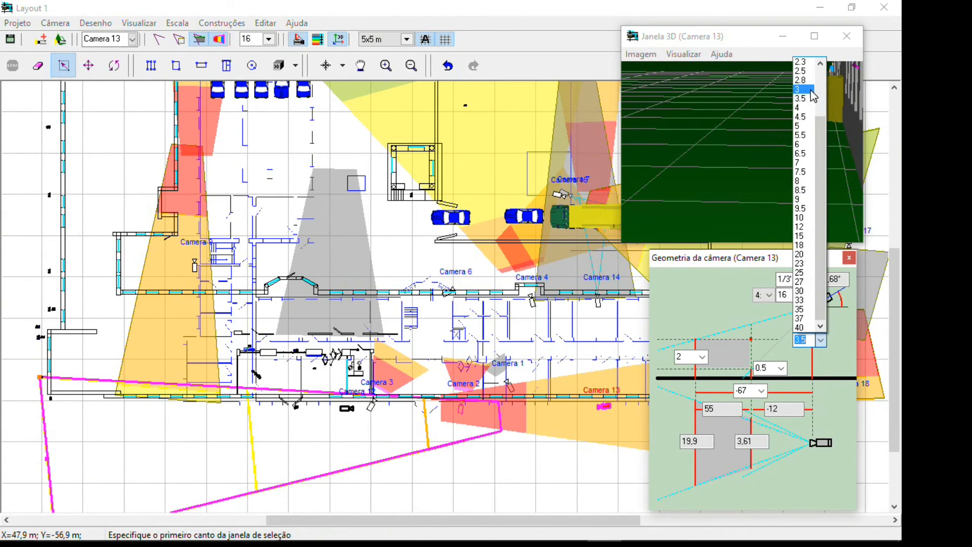
click(806, 89)
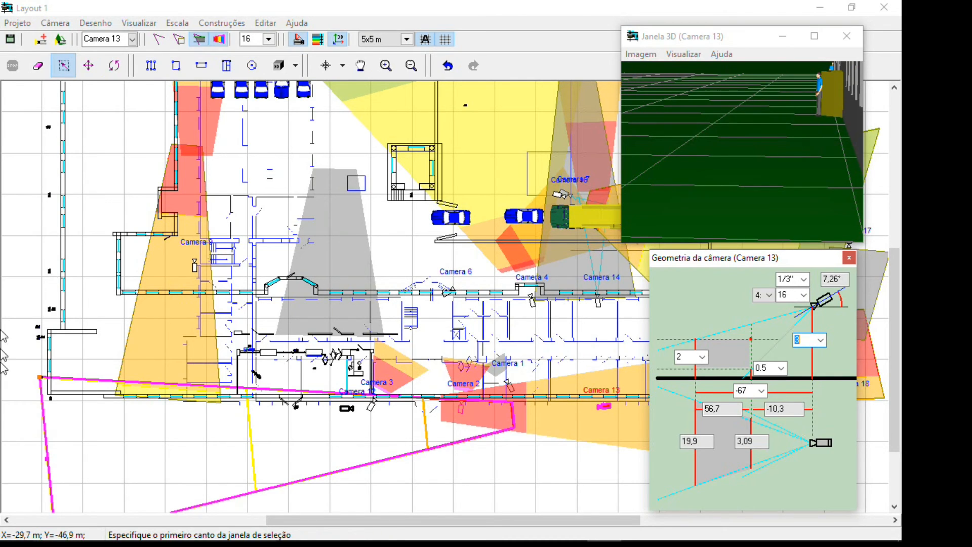
Create camera number 19, named "Câmera 19", with the additional information "Câmera IR Externa para captura de imagens no estacionamento"
click(40, 40)
click(163, 191)
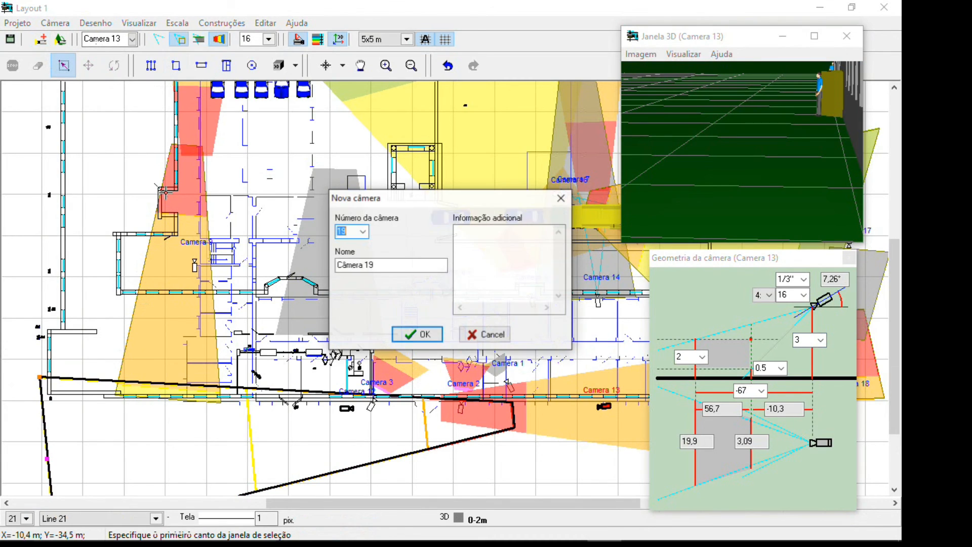
click(397, 269)
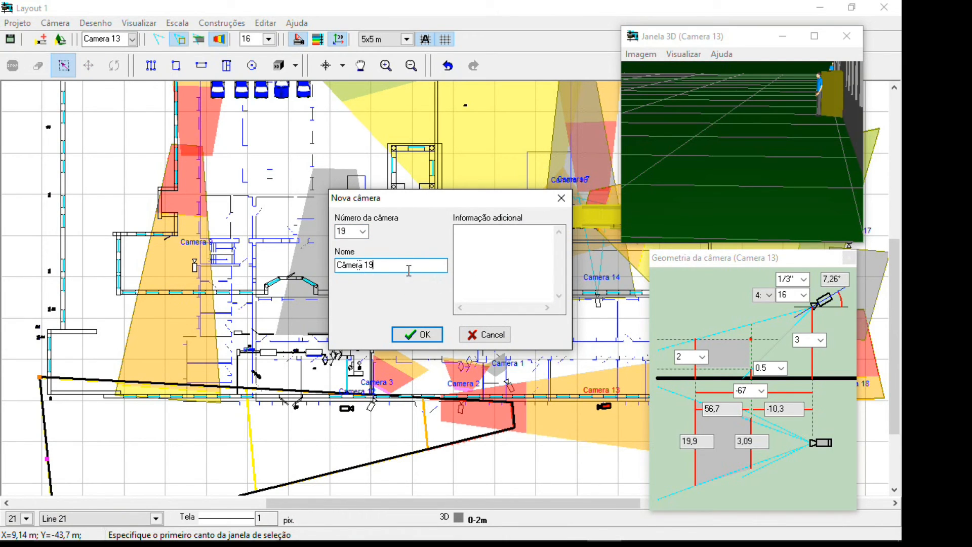
click(488, 259)
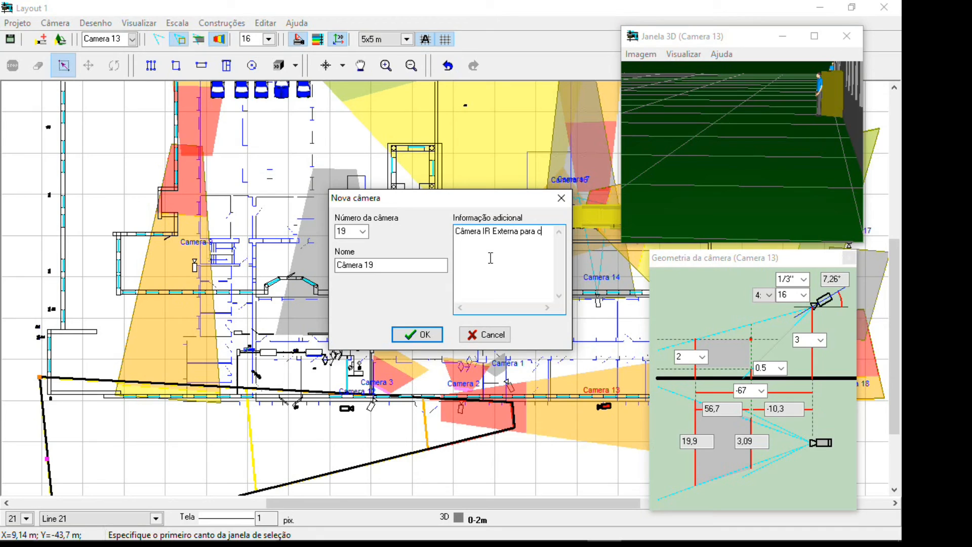
text(tura de )
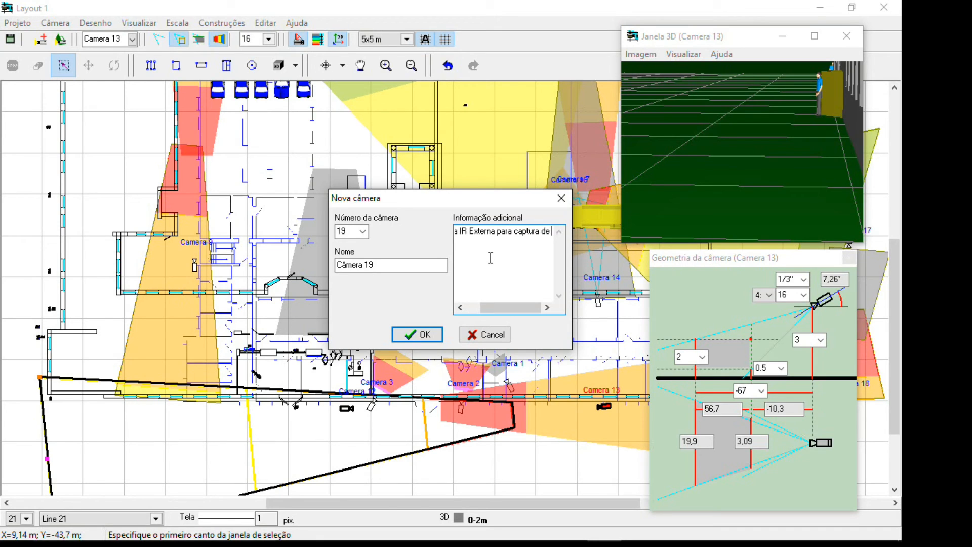
text(im)
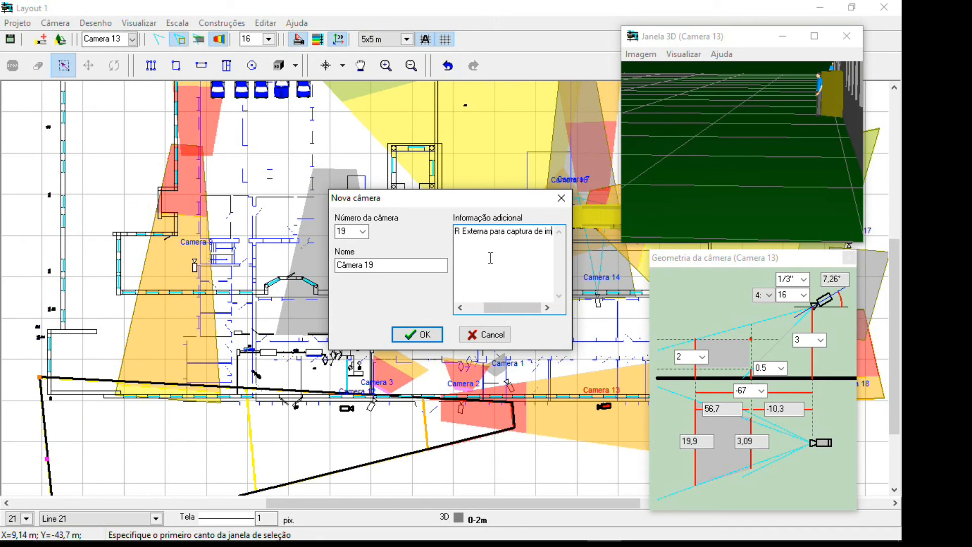
text(agens no estacionametno)
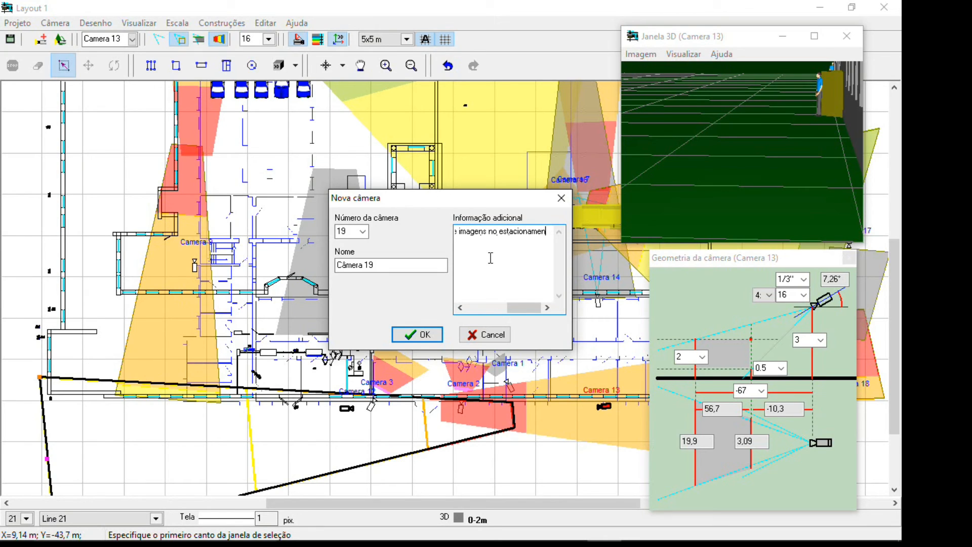
click(434, 338)
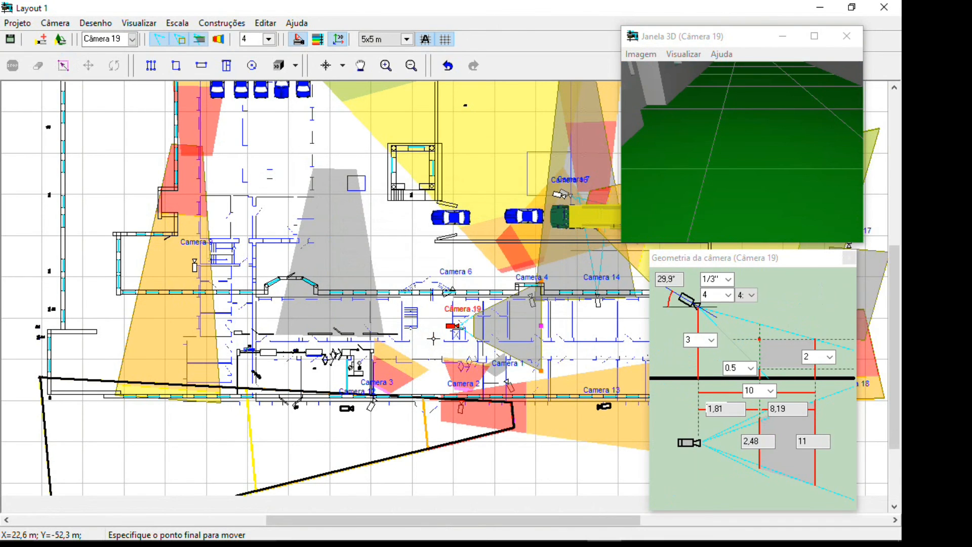
Move Camera 19 outside the building, just beyond the outer wall at the lower-left corner of the plan
middle_drag(114, 174, 363, 263)
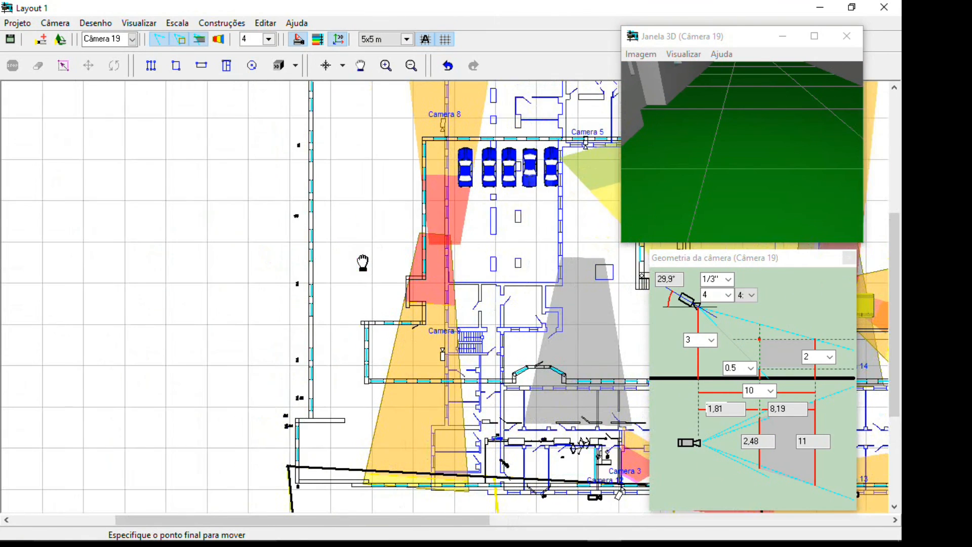
click(271, 446)
click(63, 66)
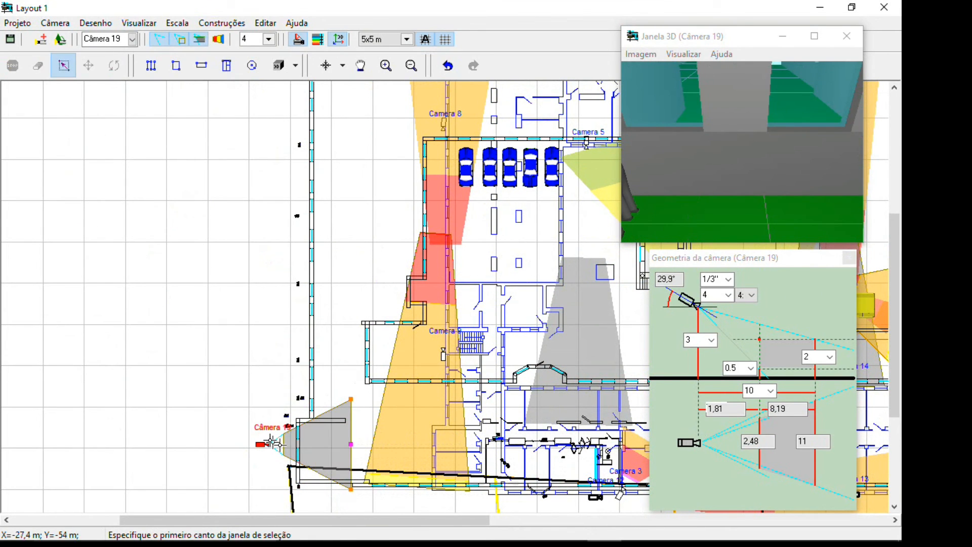
Aim Camera 19 diagonally up along the outer wall, extending the far edge of its view area to about 15.1 m
click(354, 441)
click(354, 442)
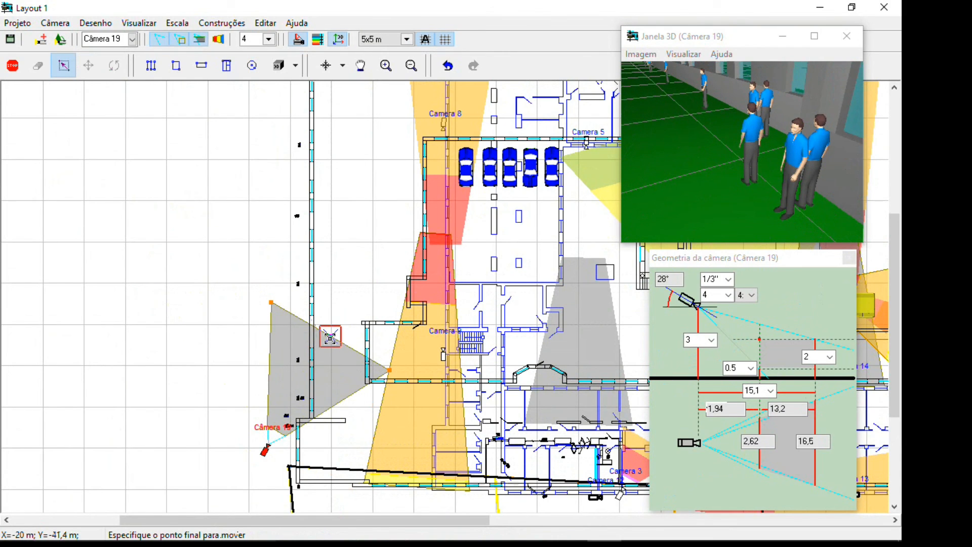
click(330, 337)
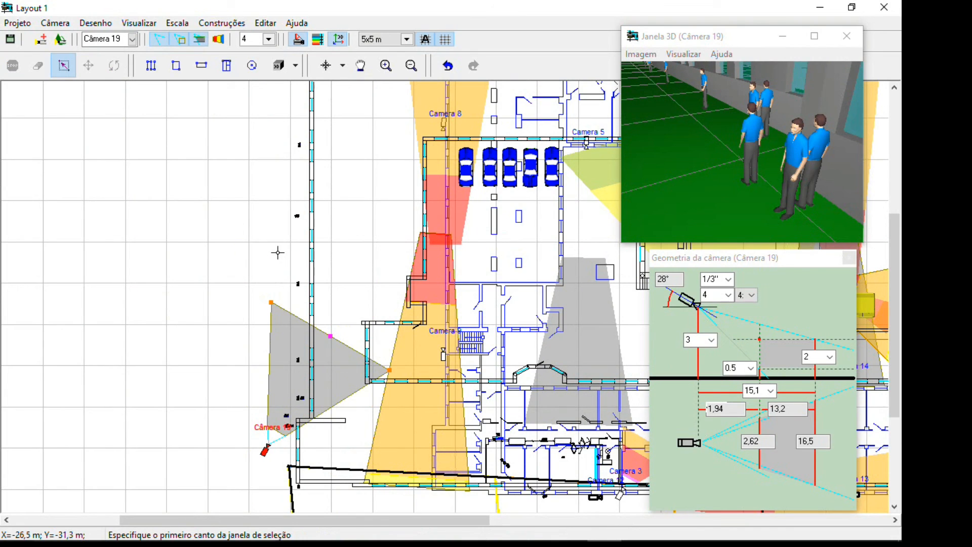
Set Camera 19's focal length to 8 mm and swing its view area closer to the outer wall, with the far edge at about 15 m
click(269, 39)
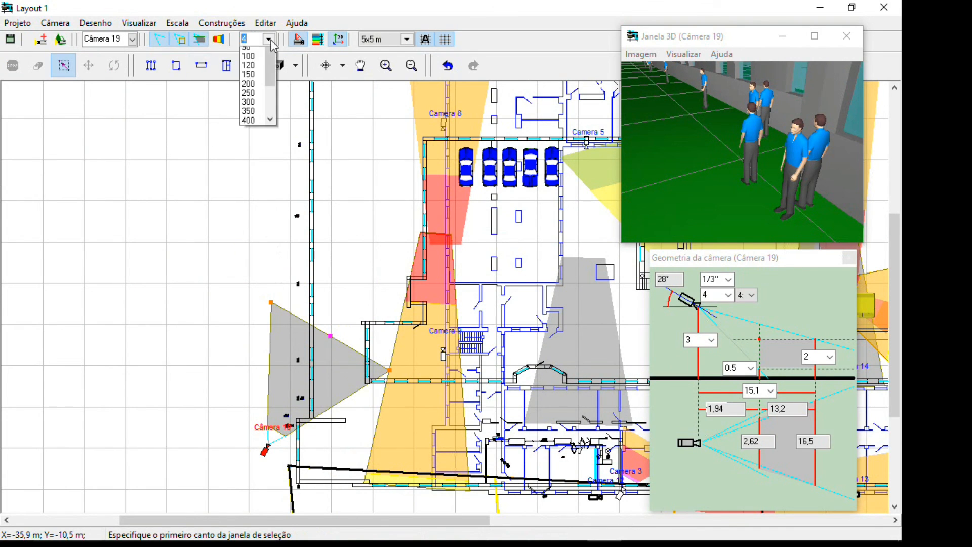
click(251, 106)
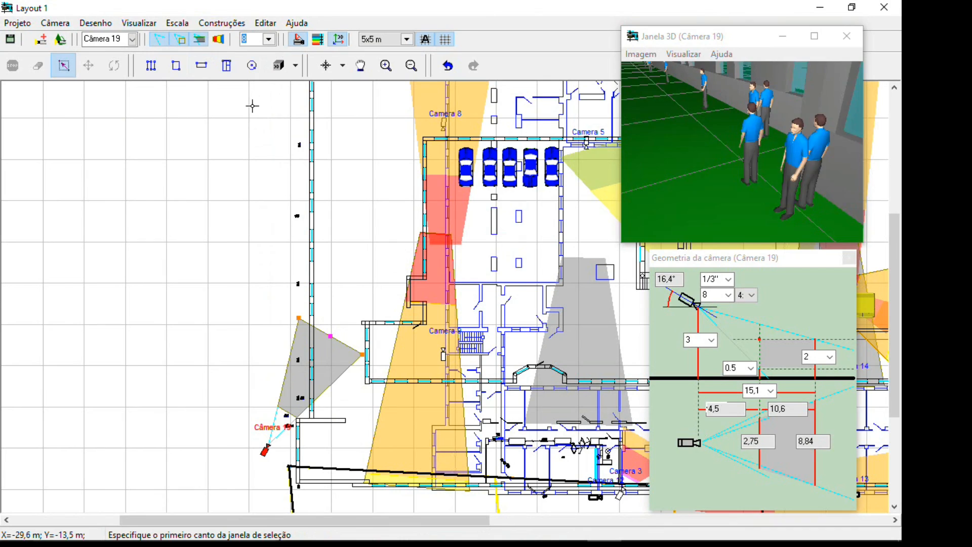
click(335, 332)
click(299, 323)
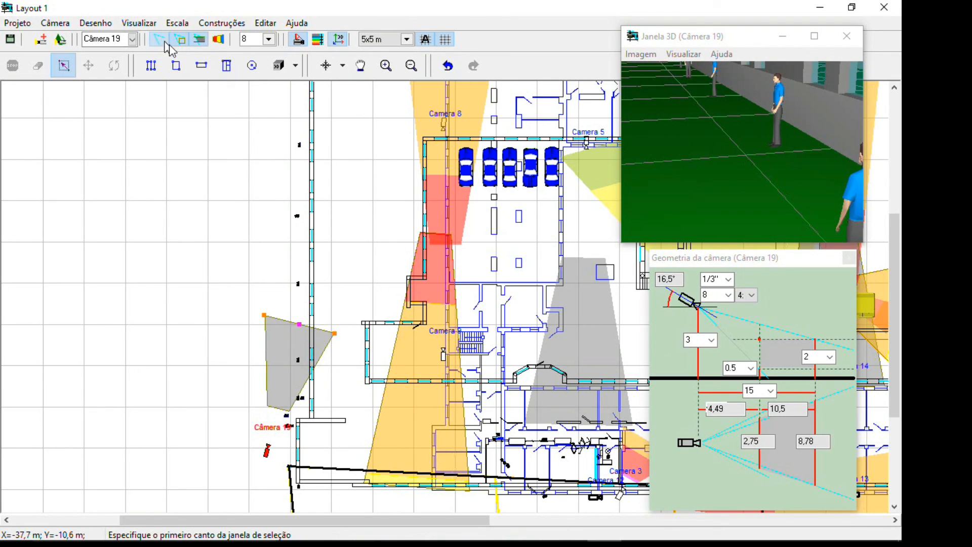
Colour Camera 19's view area by resolution zones, keep its fill on, and hide its projection lines and view area borders
click(215, 43)
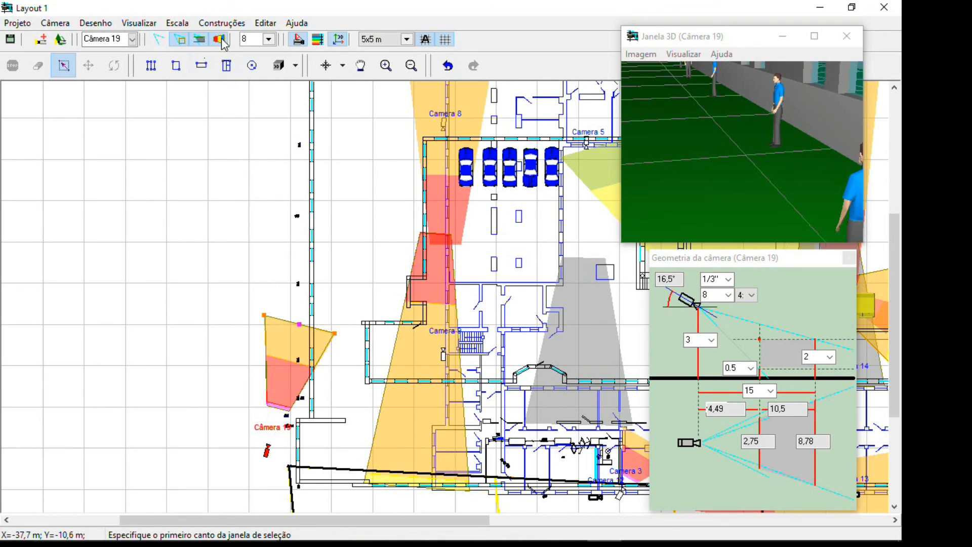
click(201, 40)
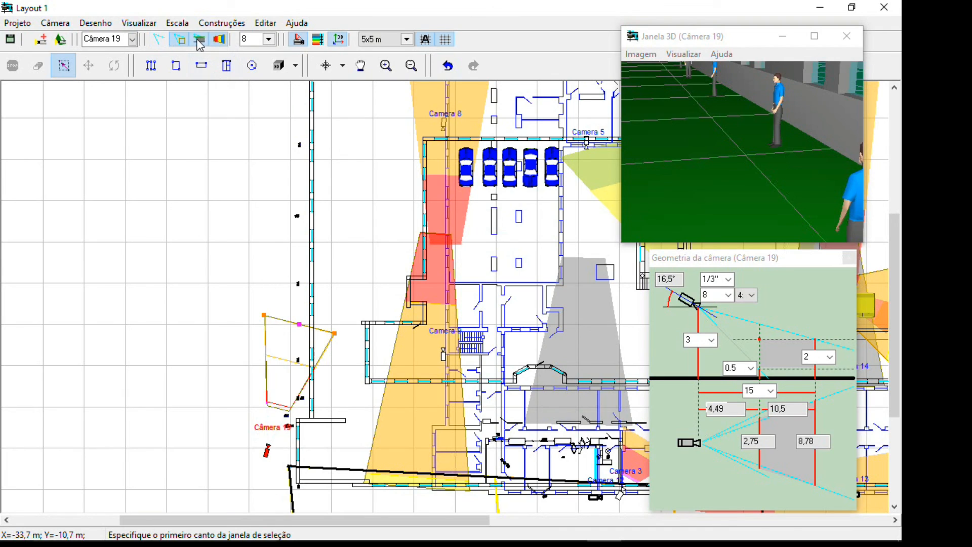
click(205, 39)
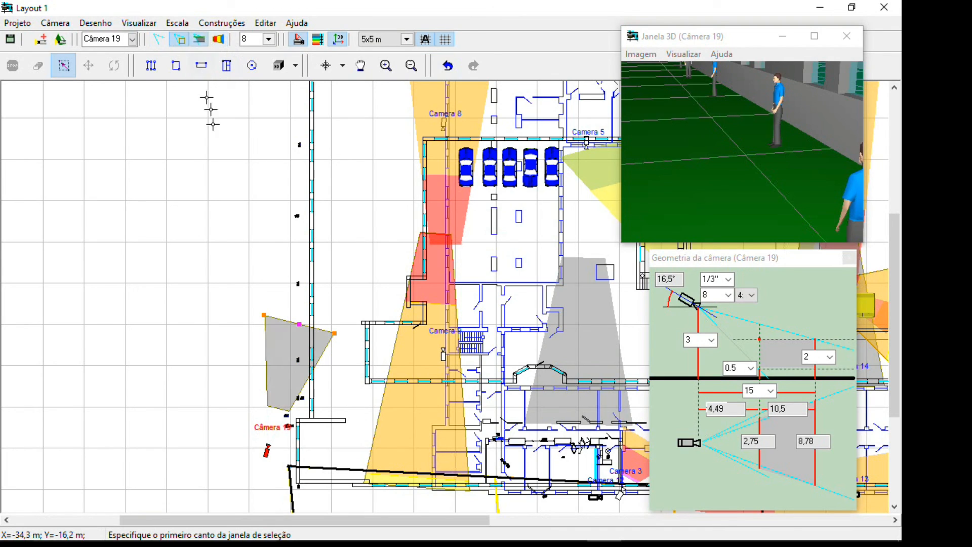
click(219, 40)
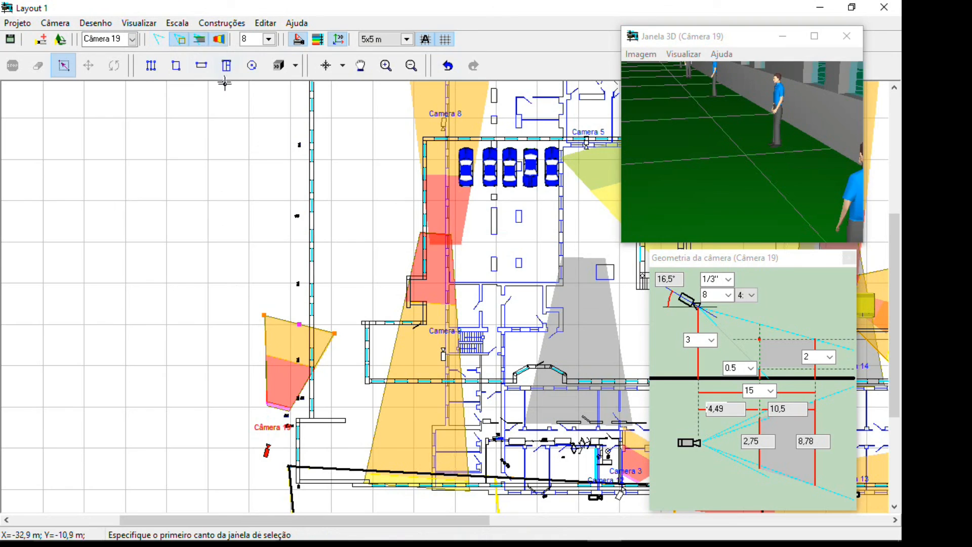
click(176, 40)
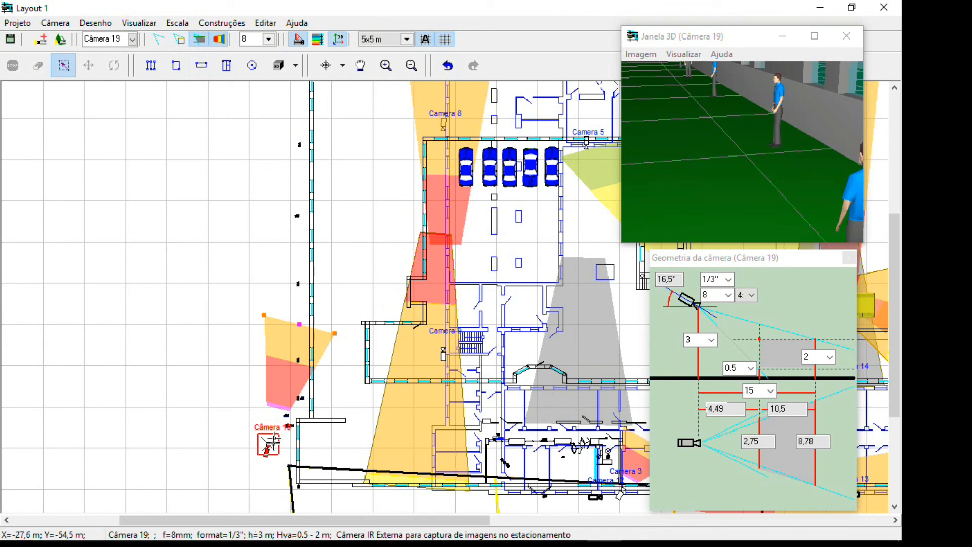
Turn Camera 19 towards the building wall and shorten its view area so the far edge lies at about 10.6 m
scroll(231, 439, up, 4)
scroll(250, 440, down, 4)
drag(334, 330, 322, 365)
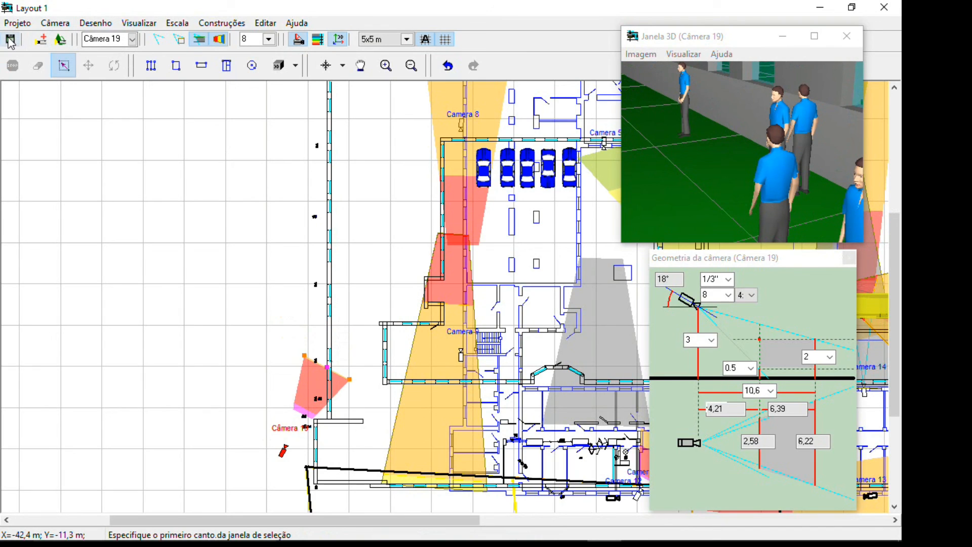
Save the project as a copy in the Examples folder, adding 2 after Project_1st in the file name
click(18, 23)
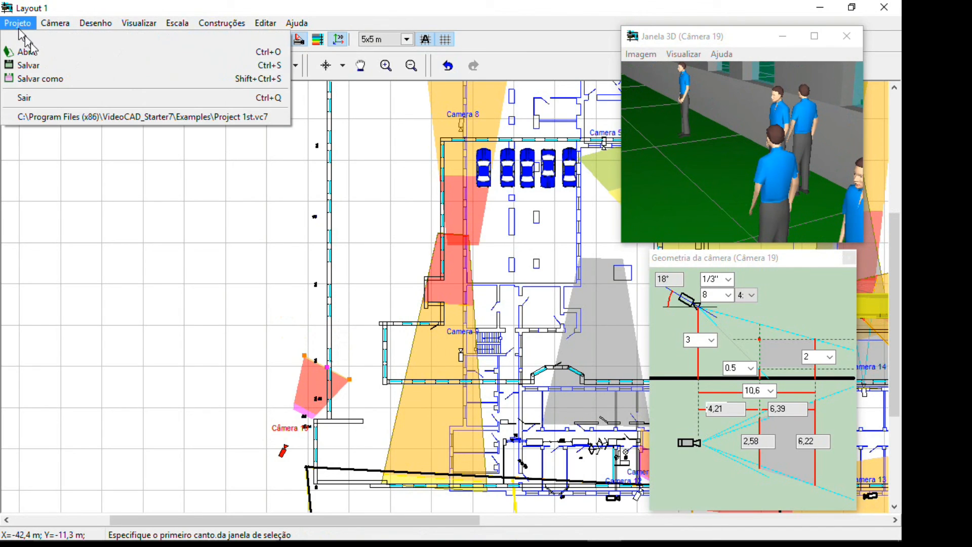
click(71, 76)
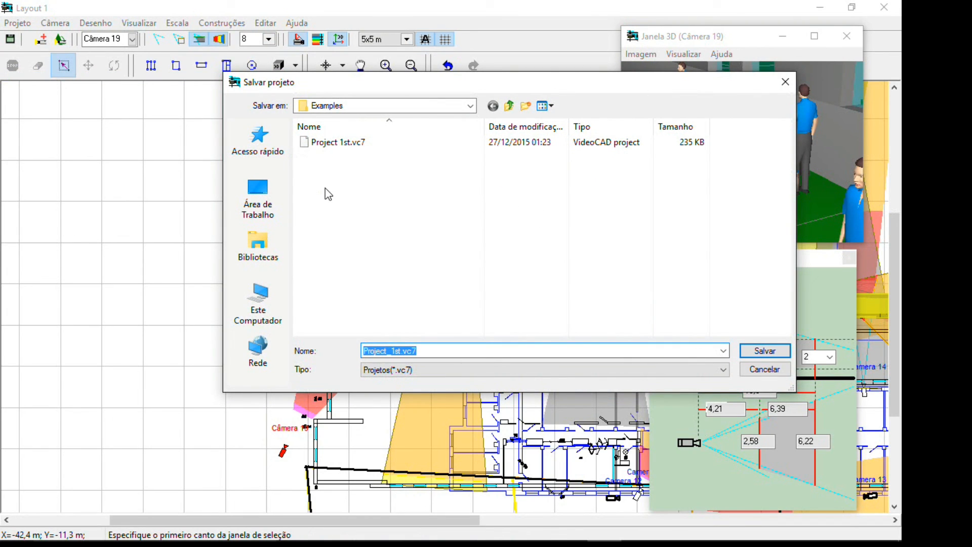
key(End)
key(Left)
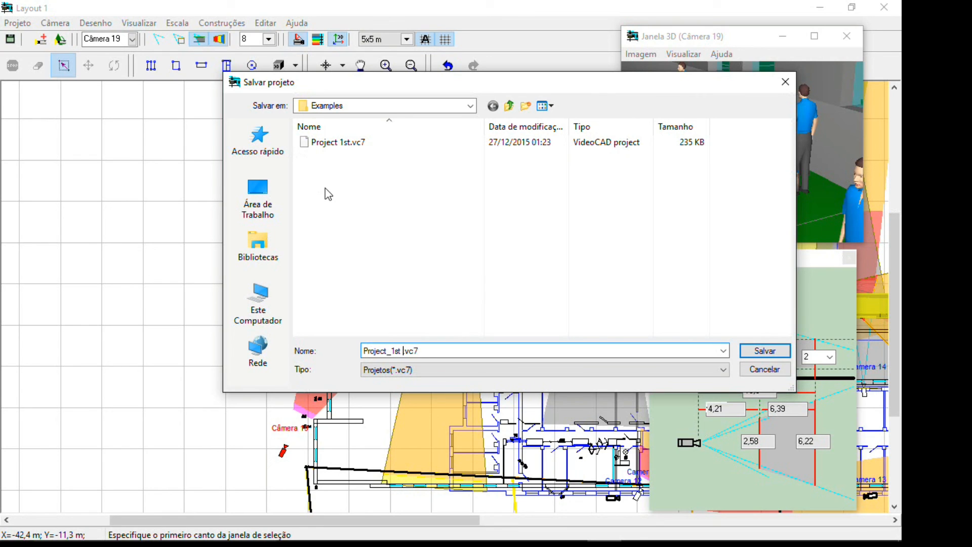
text(2)
click(765, 351)
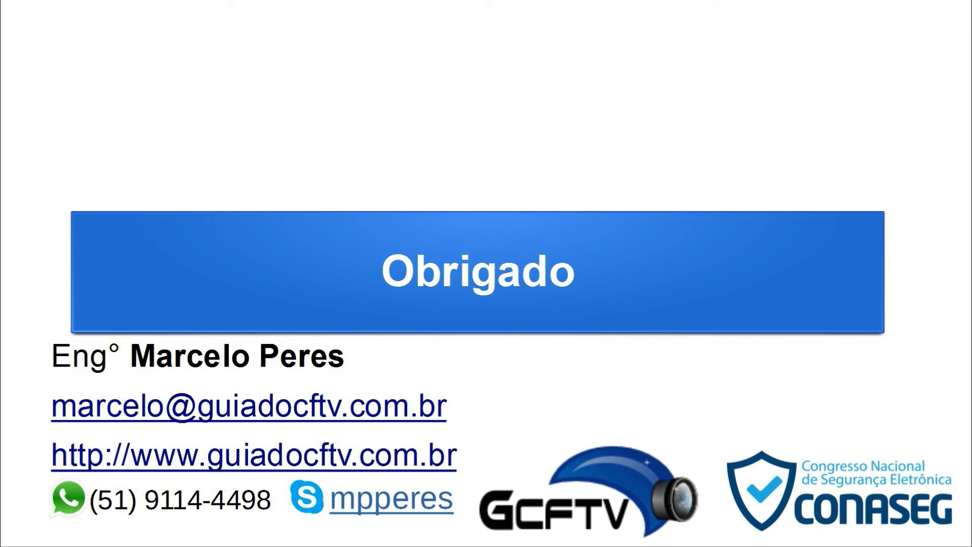